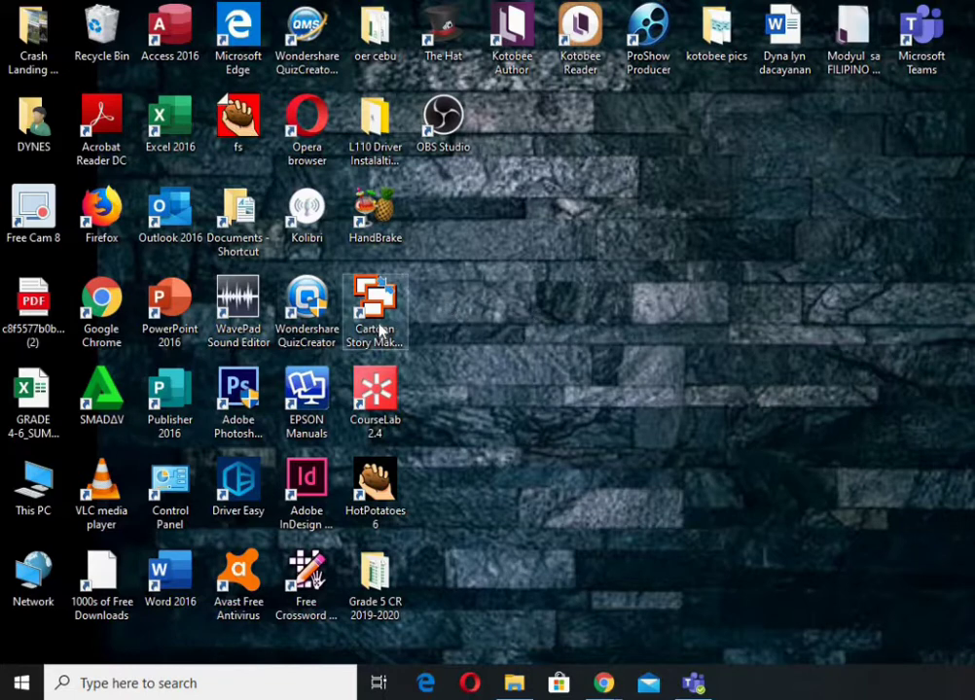
- Launch Cartoon Story Maker on a new one-frame story and reposition its window
double_click(376, 311)
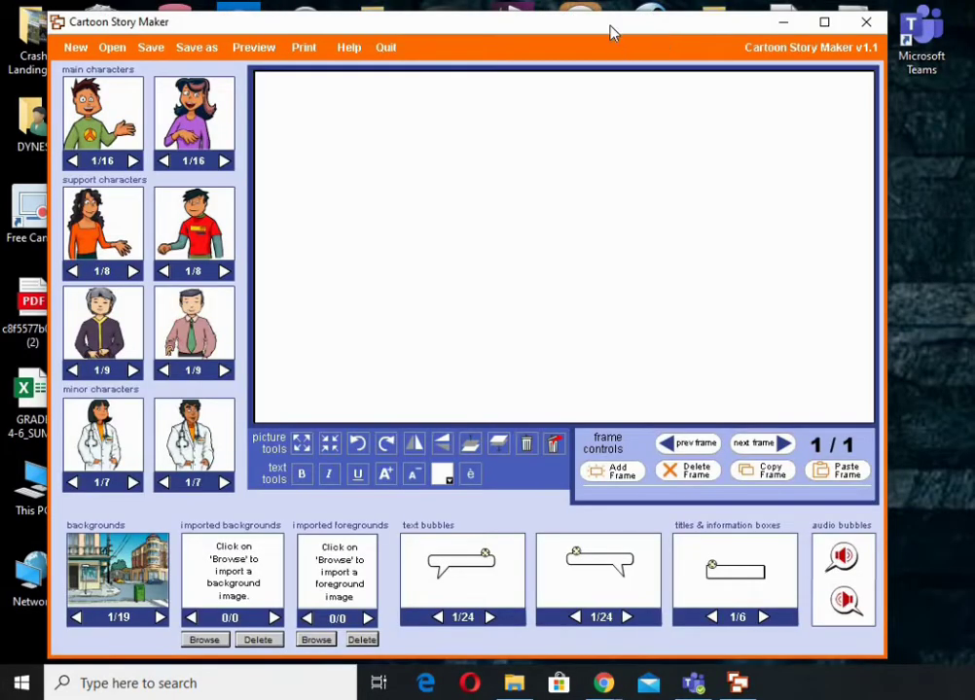
left_click_drag(610, 32, 580, 25)
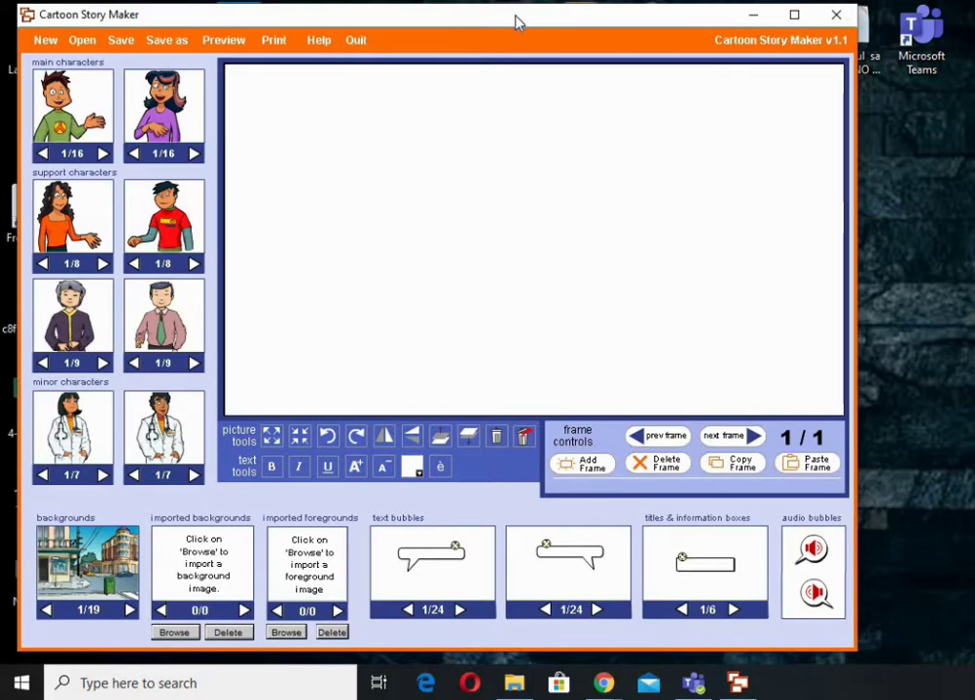
left_click_drag(517, 22, 536, 24)
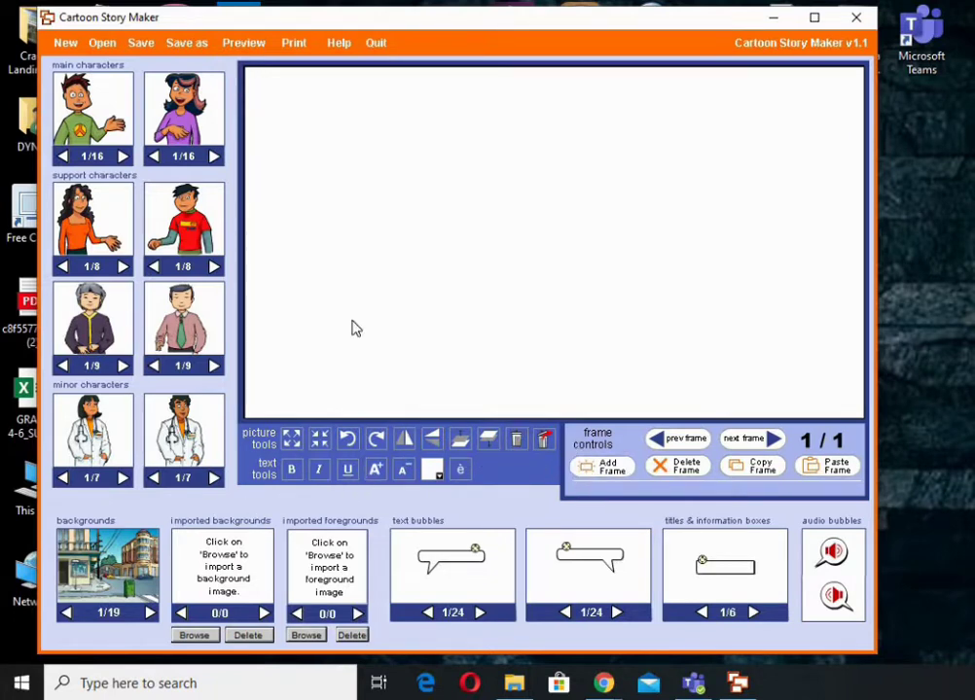
- Browse the poses of the first and second main characters
left_click(123, 157)
left_click(123, 156)
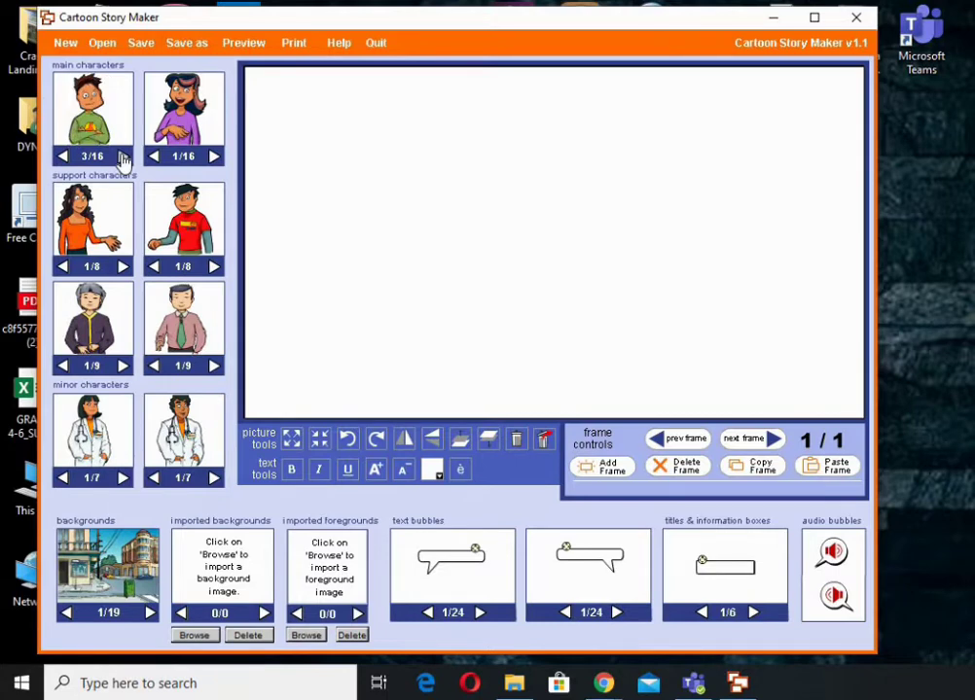
left_click(123, 157)
left_click(123, 157)
left_click(123, 156)
left_click(122, 156)
left_click(123, 157)
left_click(214, 157)
left_click(214, 156)
left_click(214, 156)
left_click(214, 157)
left_click(214, 157)
left_click(214, 156)
left_click(214, 156)
left_click(214, 157)
left_click(214, 157)
left_click(214, 156)
left_click(214, 157)
left_click(214, 156)
left_click(214, 157)
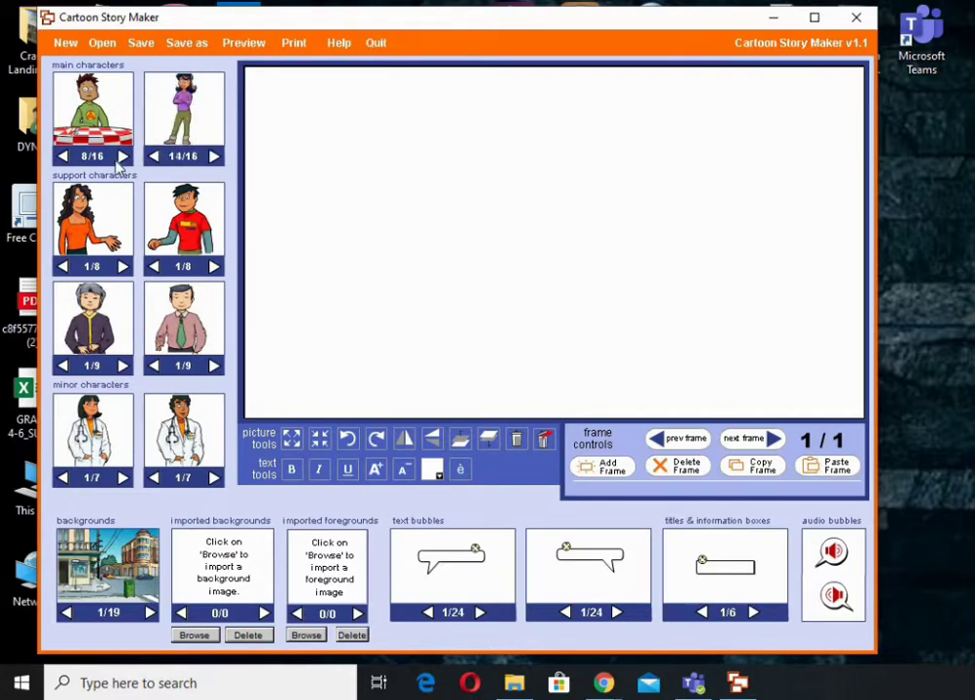
left_click(122, 156)
left_click(123, 157)
left_click(122, 156)
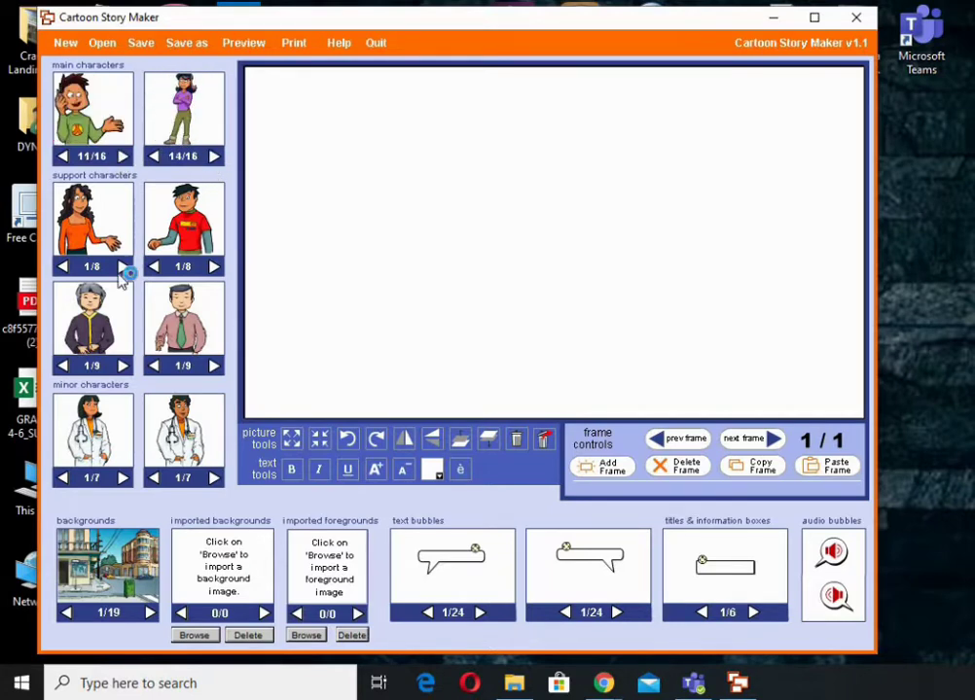
- Choose the green-sweater man, pink-skirt woman and girl in red as support characters, plus the microphone man
left_click(214, 266)
left_click(214, 267)
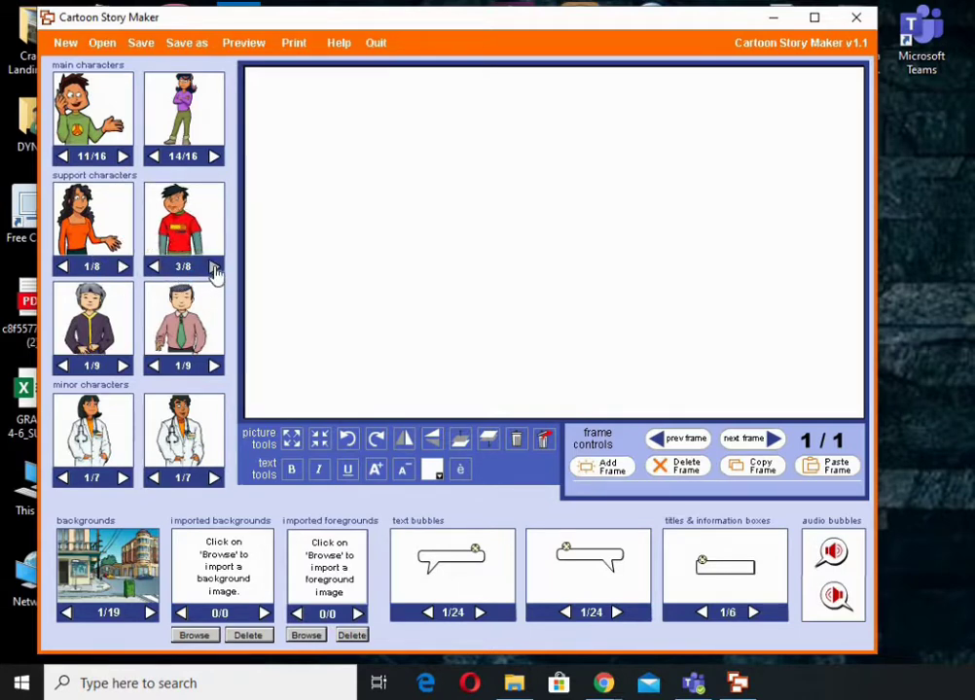
left_click(214, 266)
left_click(214, 267)
left_click(214, 267)
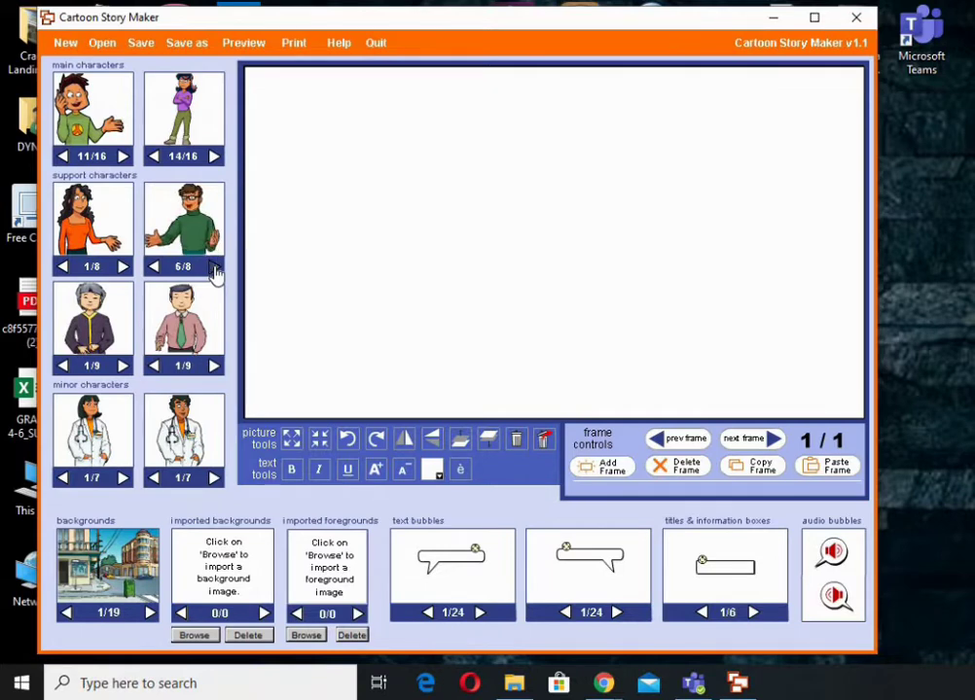
left_click(121, 266)
left_click(121, 266)
left_click(122, 267)
left_click(121, 266)
left_click(121, 266)
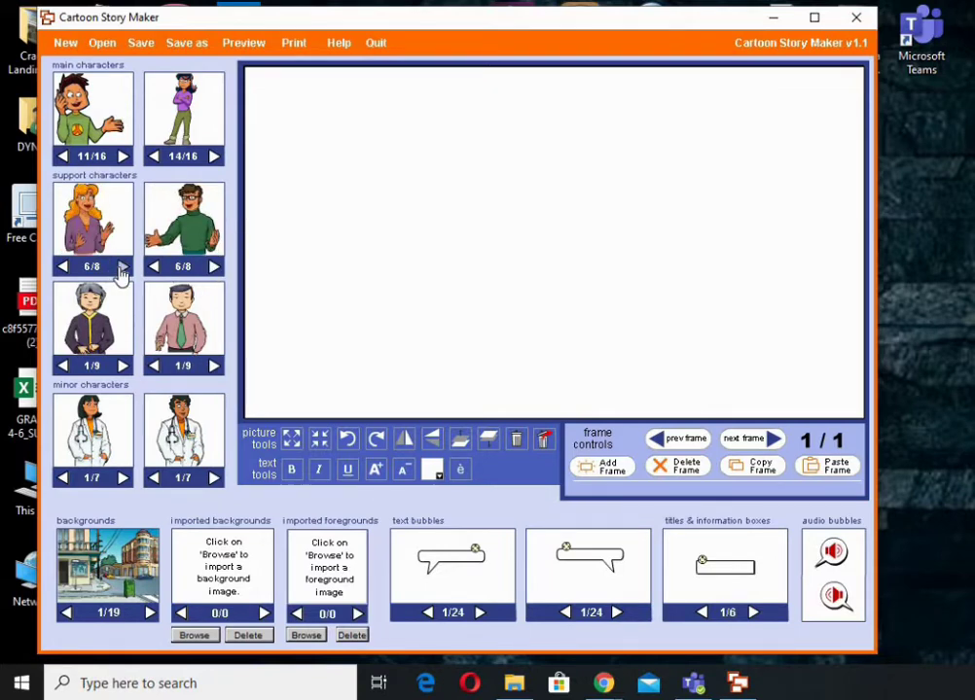
left_click(121, 267)
left_click(121, 267)
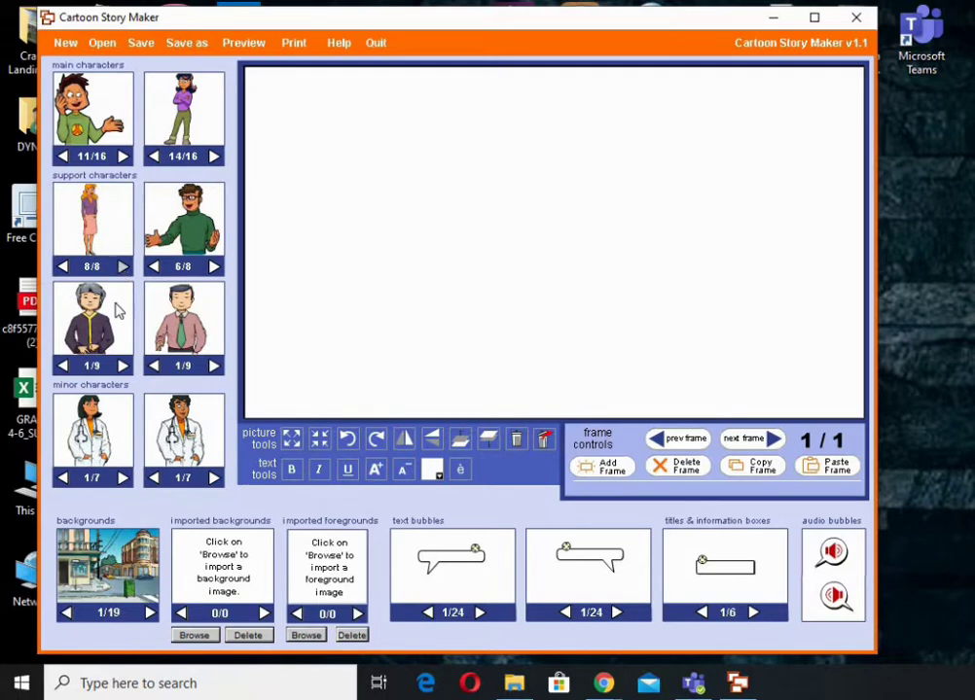
left_click(122, 366)
left_click(121, 366)
left_click(121, 366)
left_click(121, 366)
left_click(121, 365)
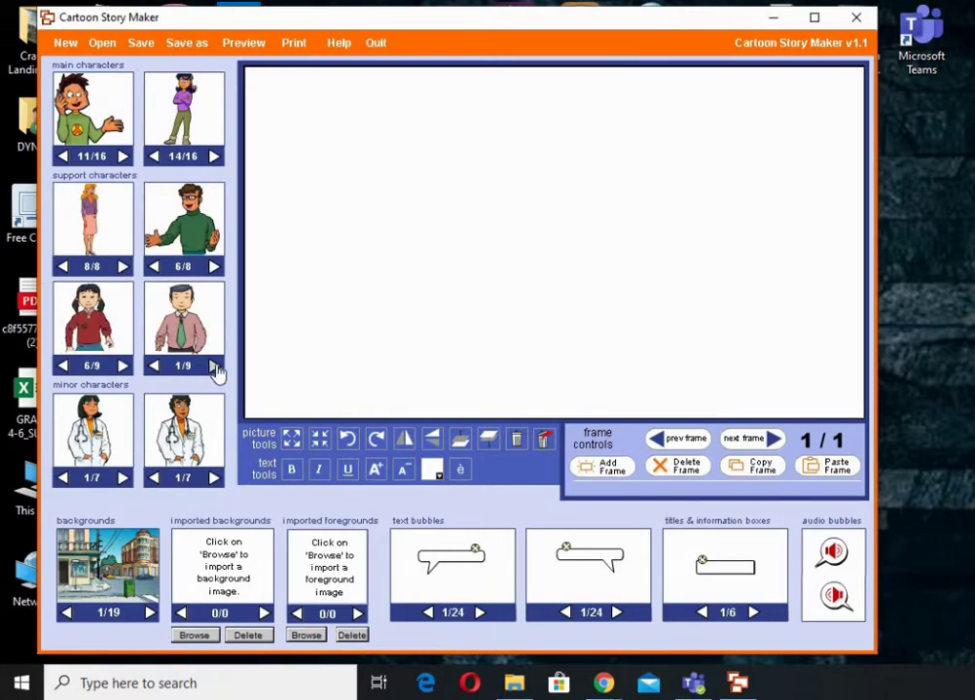
left_click(213, 366)
left_click(214, 366)
left_click(214, 365)
left_click(214, 366)
left_click(214, 477)
left_click(214, 478)
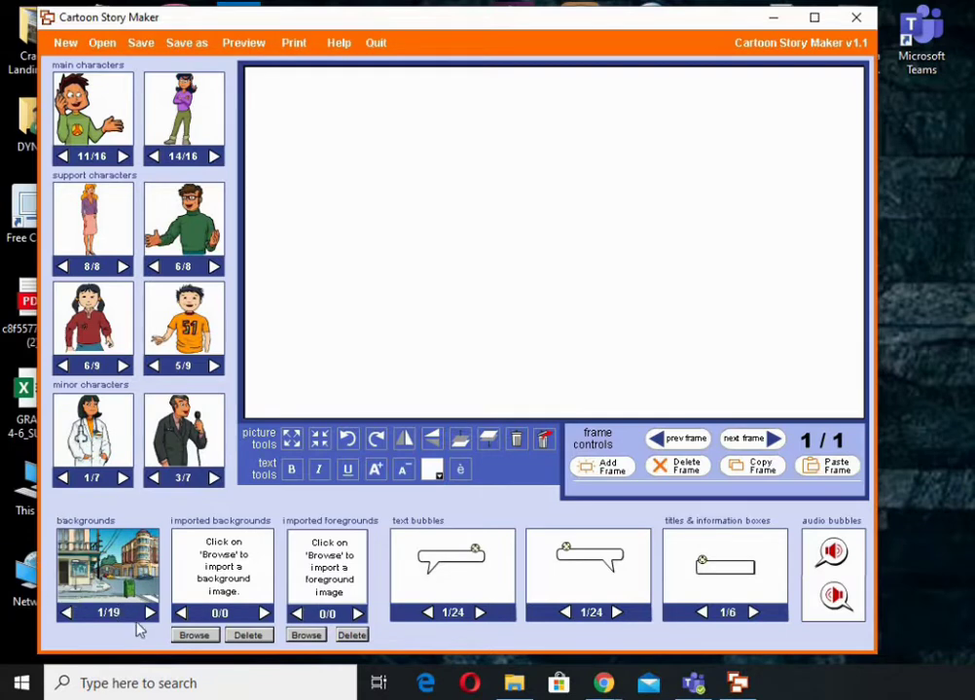
- Preview the classroom, kitchen, library and shopping mall backgrounds, reaching choice 8 of 19
left_click(150, 612)
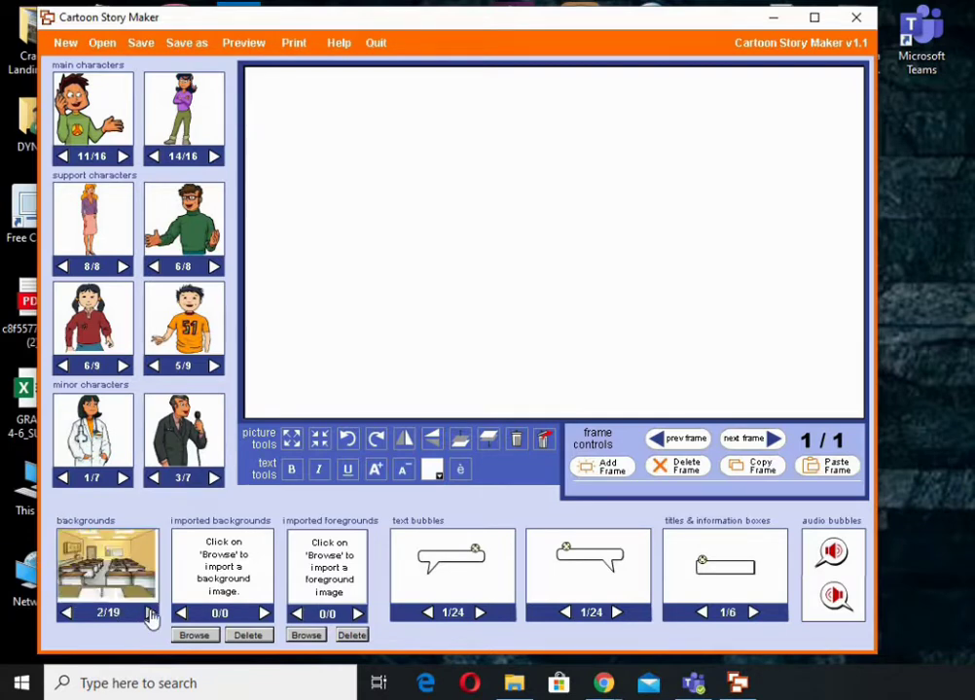
left_click(150, 613)
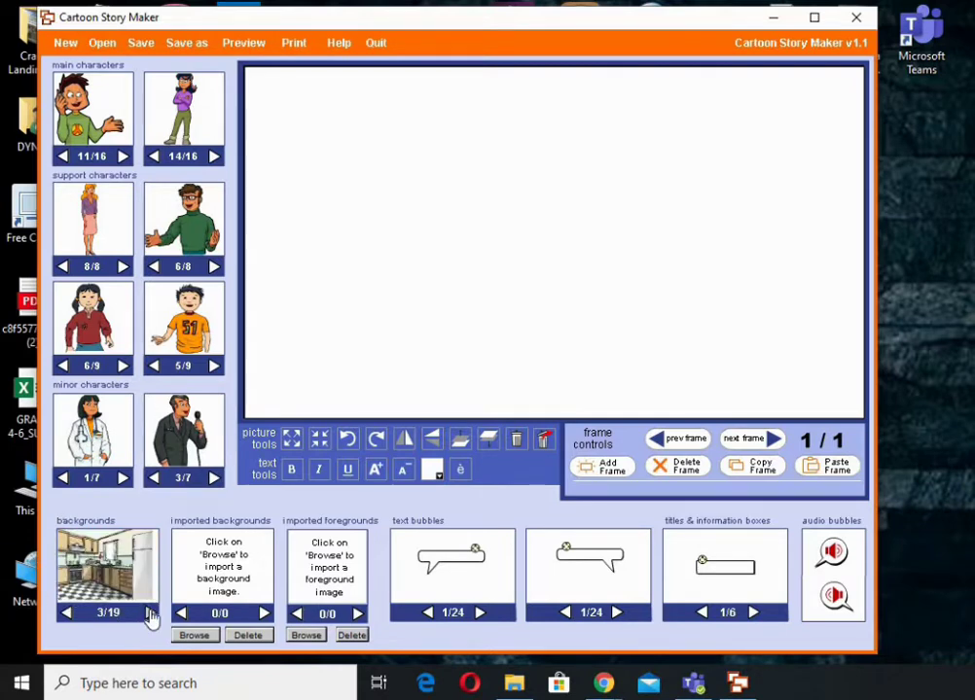
left_click(151, 613)
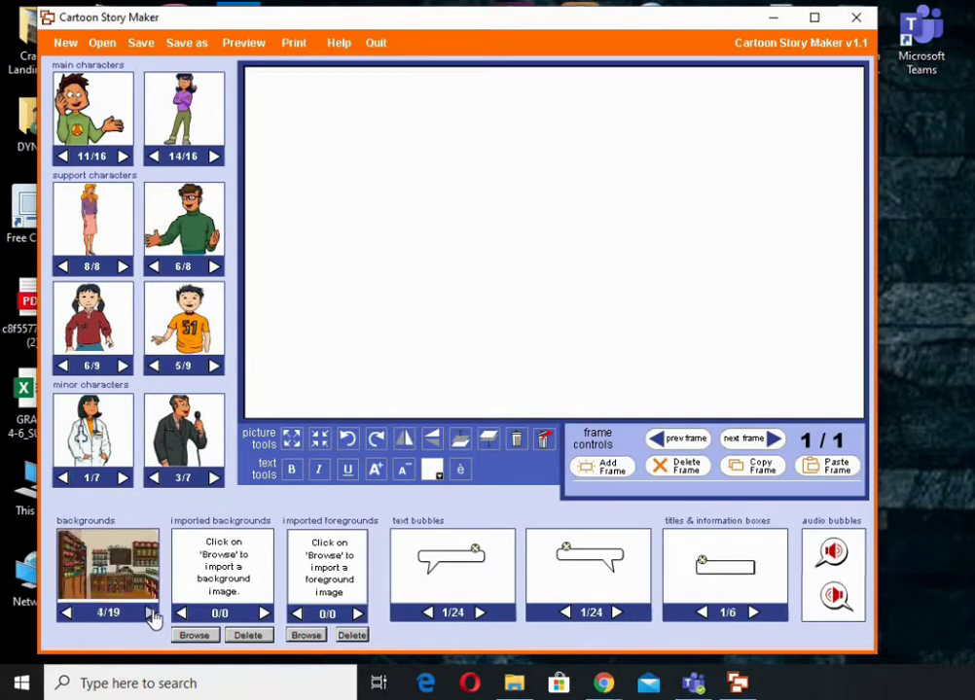
left_click(151, 614)
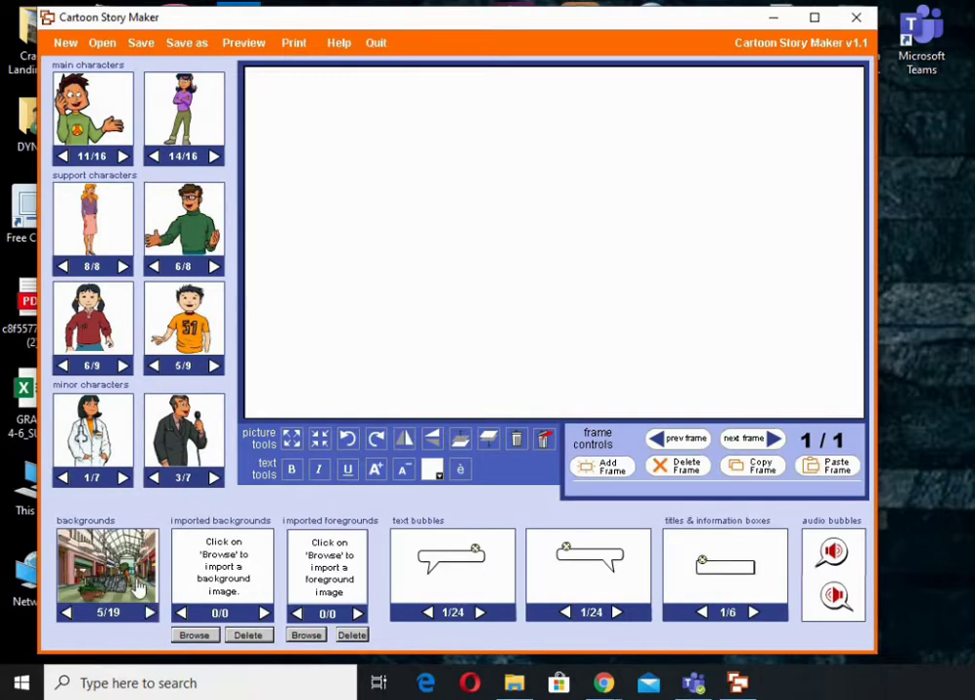
left_click(149, 613)
left_click(150, 612)
left_click(149, 612)
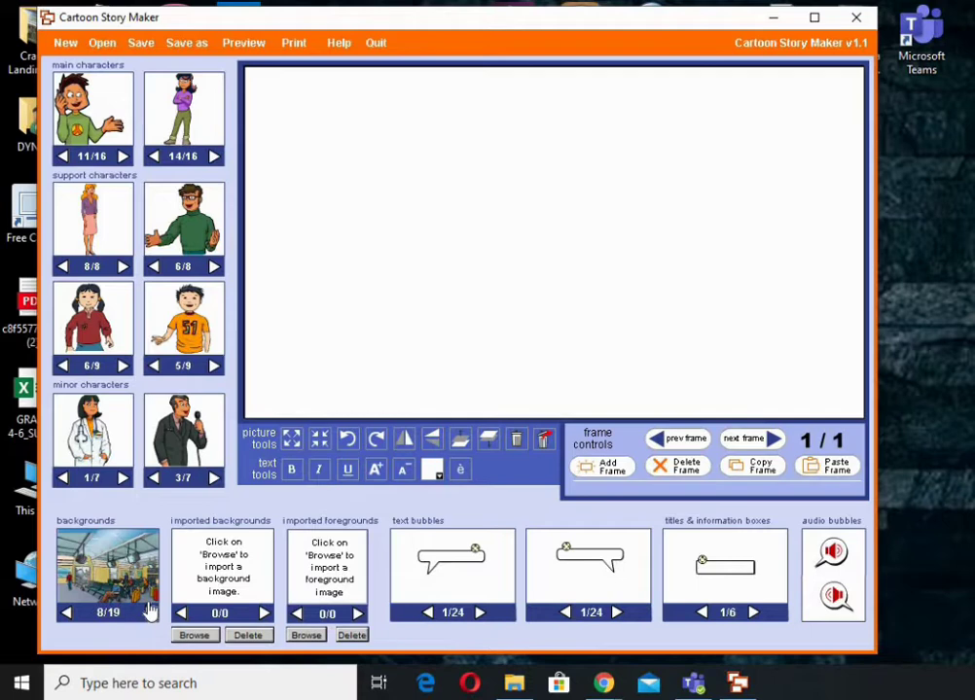
left_click(248, 582)
- Cycle both text-bubble palettes to new shapes, reaching bubble styles 6 and 9 of 24
left_click(480, 614)
left_click(479, 614)
left_click(479, 613)
left_click(479, 614)
left_click(479, 614)
left_click(618, 613)
left_click(617, 612)
left_click(617, 612)
left_click(617, 613)
left_click(618, 612)
left_click(618, 612)
left_click(617, 613)
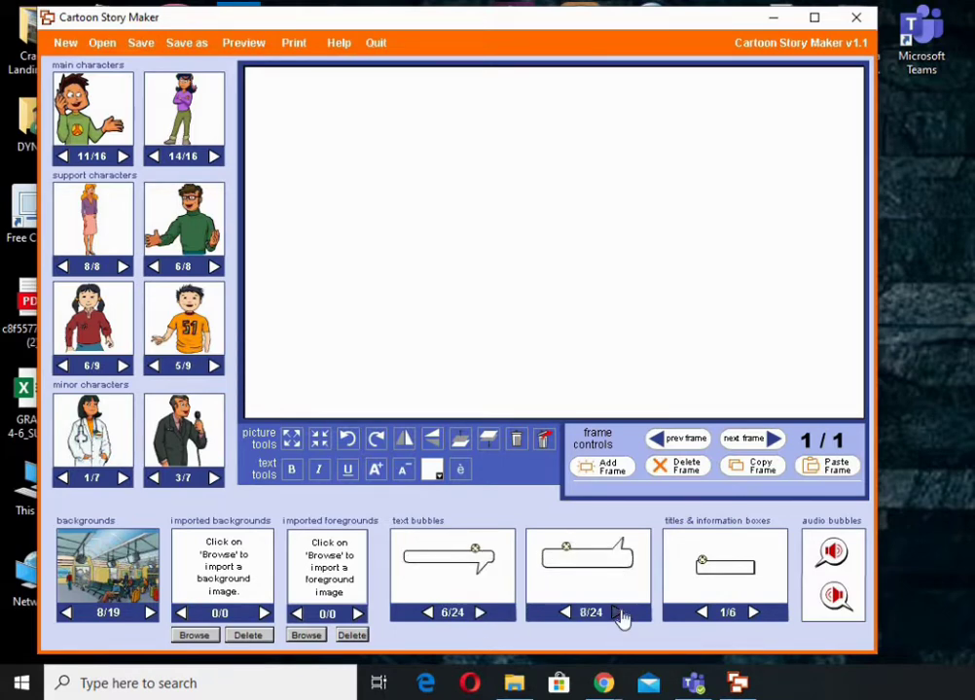
left_click(618, 613)
- Browse forward through the backgrounds, comparing the plain coloured ones
left_click(150, 614)
left_click(150, 614)
left_click(150, 614)
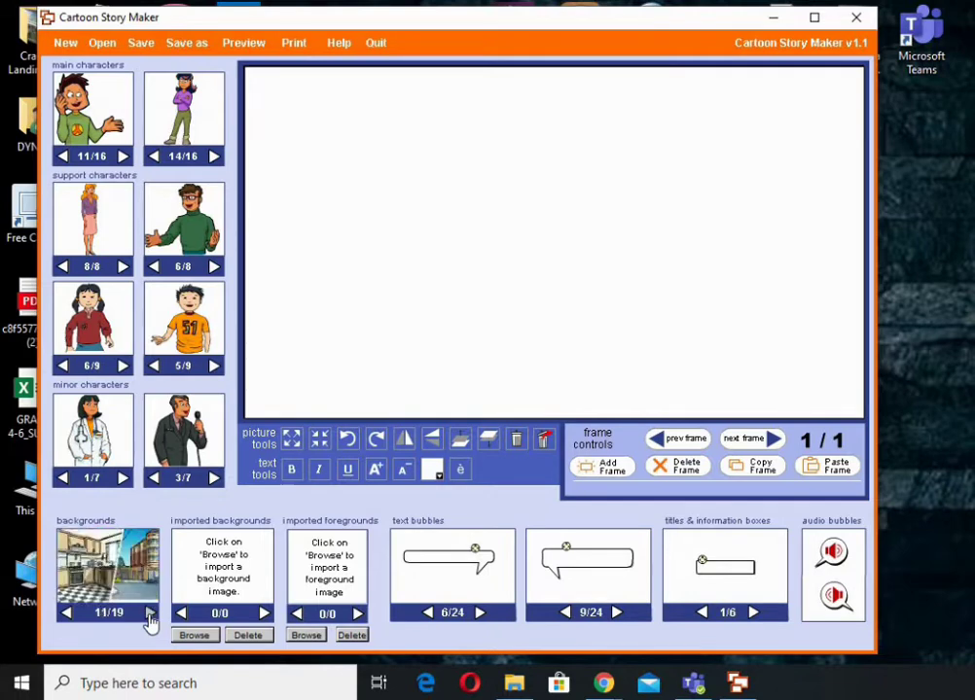
left_click(150, 613)
left_click(149, 614)
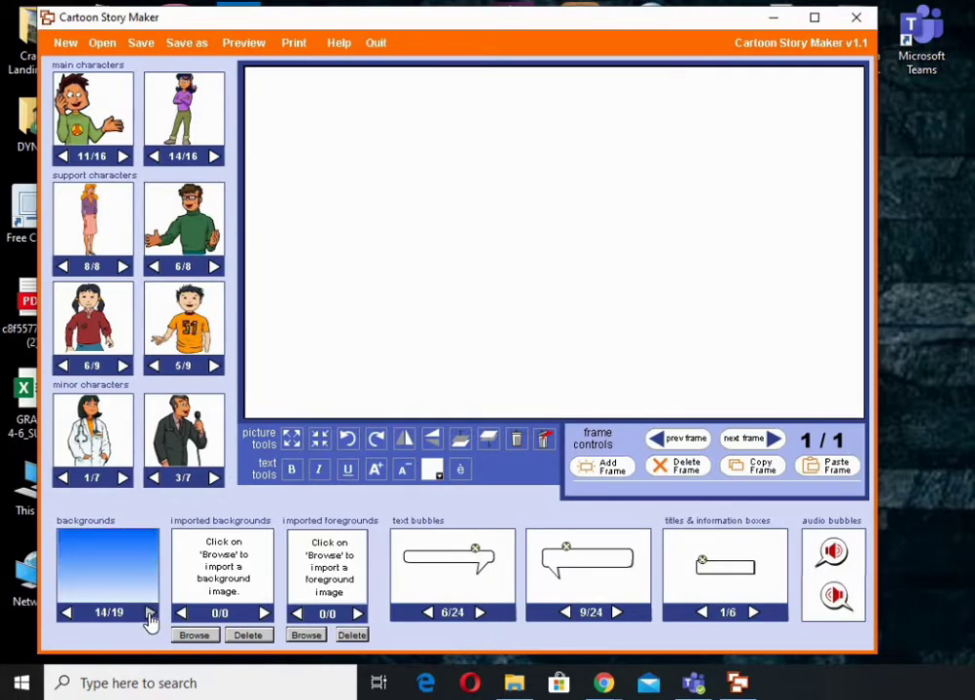
left_click(149, 613)
left_click(148, 613)
left_click(66, 614)
- Go back to the classroom background, 2 of 19, and drag it into the frame
left_click(66, 616)
left_click(66, 616)
left_click(66, 615)
left_click(66, 616)
left_click(66, 616)
left_click(66, 613)
left_click(66, 614)
left_click(66, 614)
left_click(66, 614)
left_click(66, 614)
left_click(66, 614)
left_click(67, 614)
left_click(66, 613)
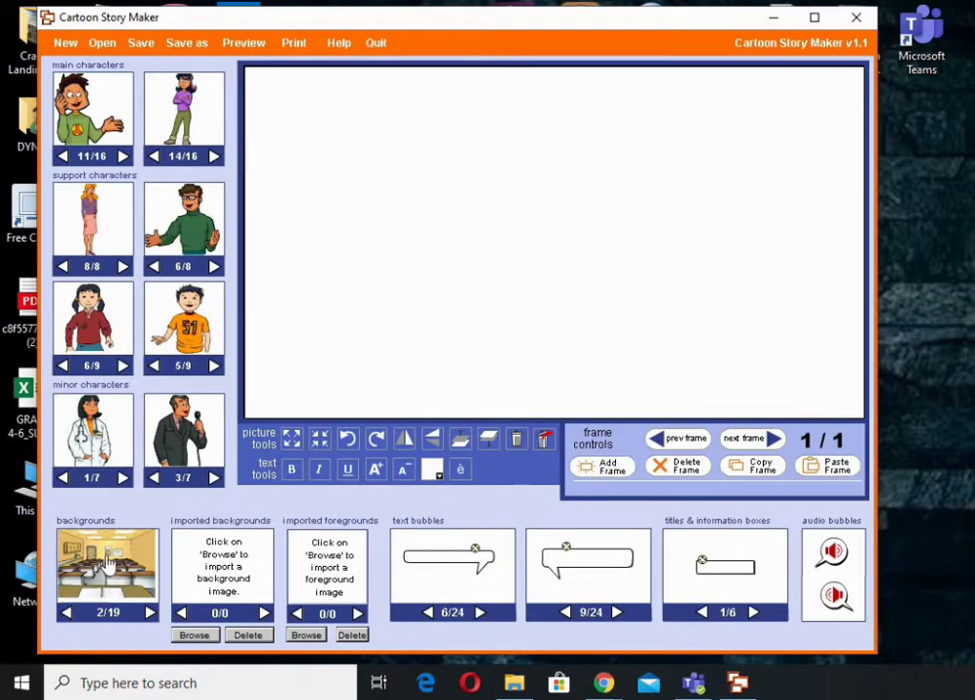
left_click_drag(109, 564, 352, 317)
left_click_drag(589, 298, 794, 285)
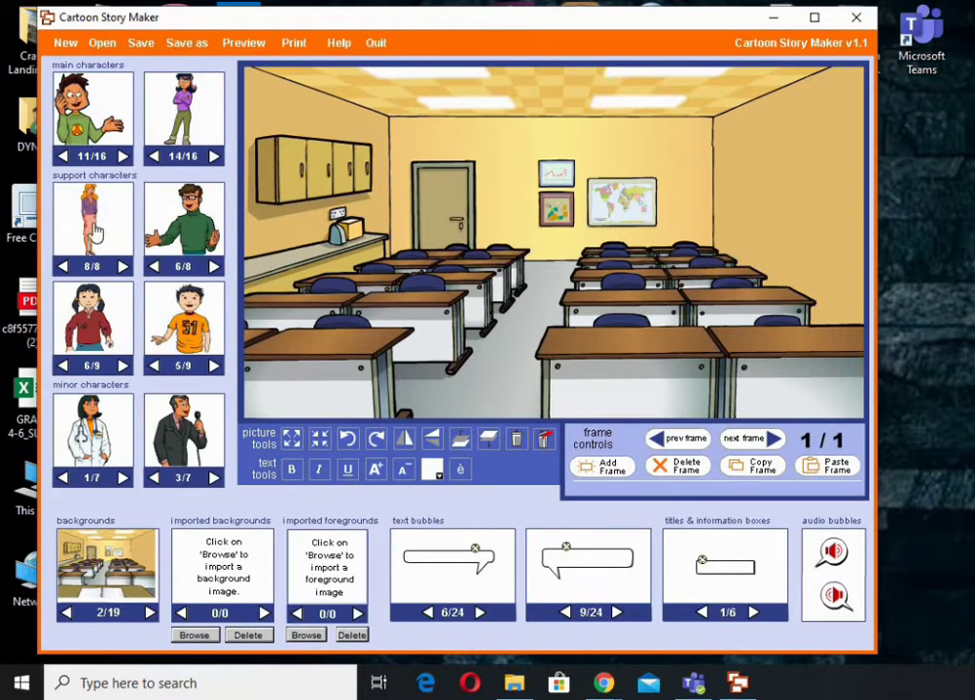
- Add the pink-skirt woman near the classroom door, enlarging her ten steps then shrinking five
left_click_drag(89, 230, 306, 312)
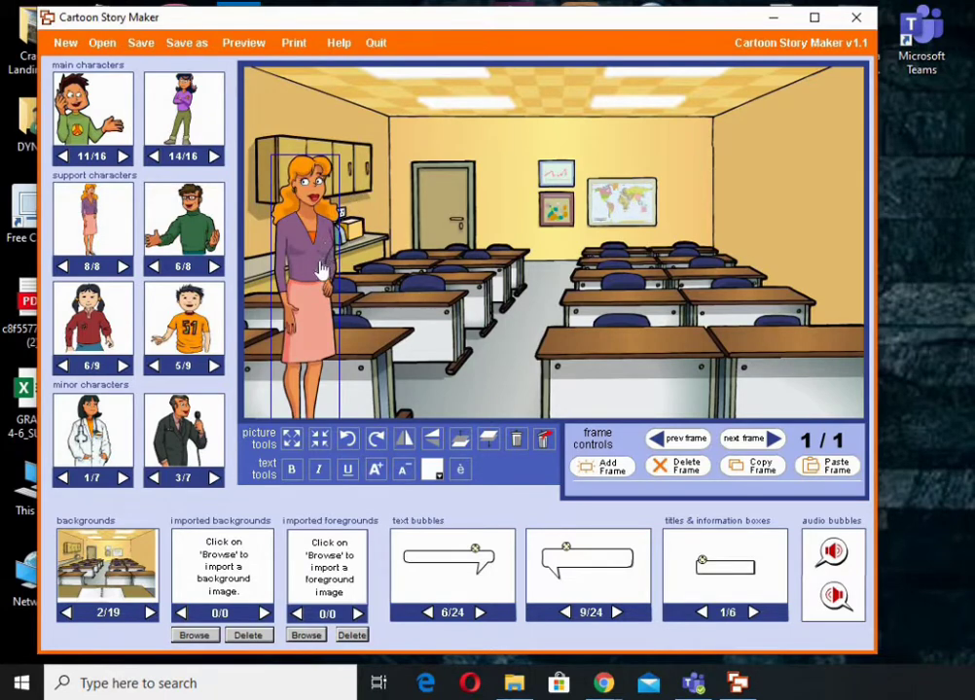
left_click_drag(330, 268, 520, 263)
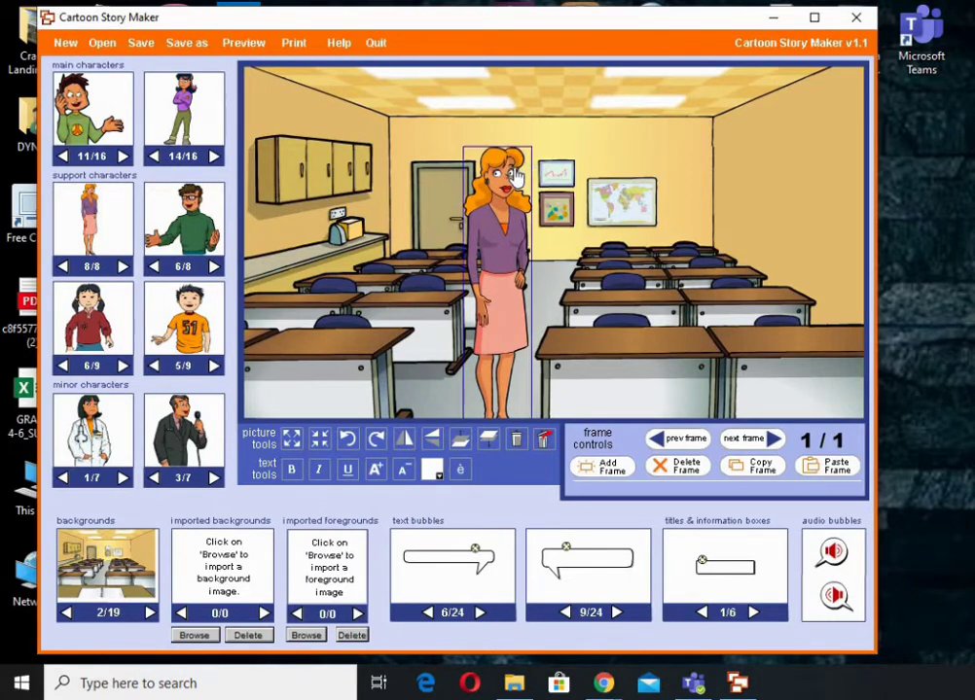
left_click(292, 440)
left_click(292, 440)
left_click(291, 440)
left_click(292, 440)
left_click(292, 440)
left_click(291, 440)
left_click(291, 440)
left_click(291, 440)
left_click(292, 440)
left_click(322, 443)
left_click(326, 450)
left_click(326, 449)
left_click(326, 449)
left_click(326, 449)
left_click(325, 450)
left_click(325, 449)
left_click(326, 449)
left_click(326, 450)
left_click(326, 449)
left_click(326, 450)
- Nudge the woman into place and flip her horizontally to face the other way
left_click_drag(504, 326, 516, 328)
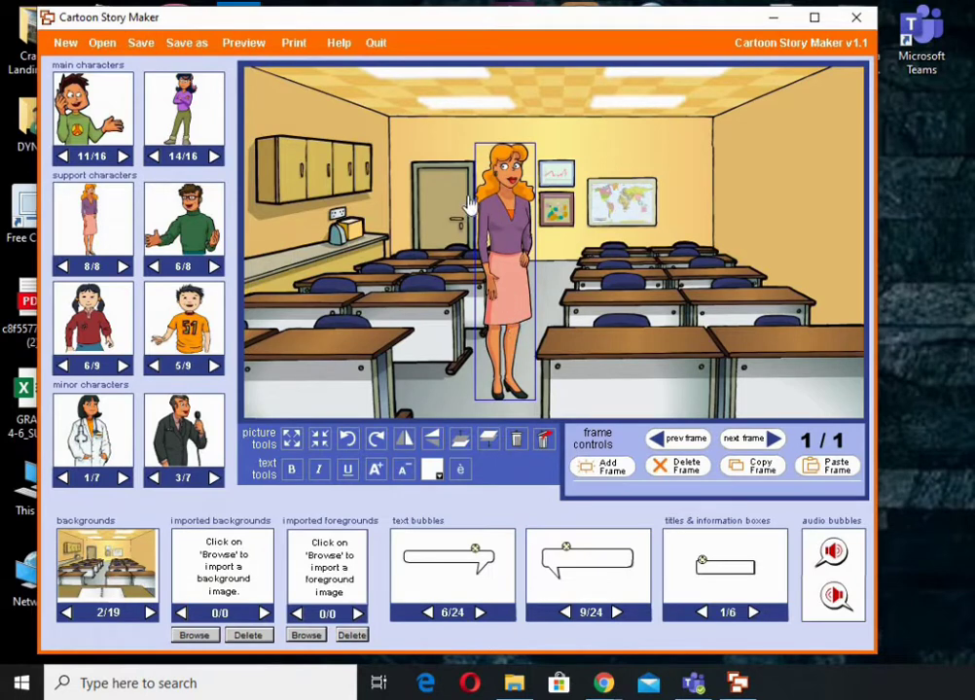
left_click(406, 442)
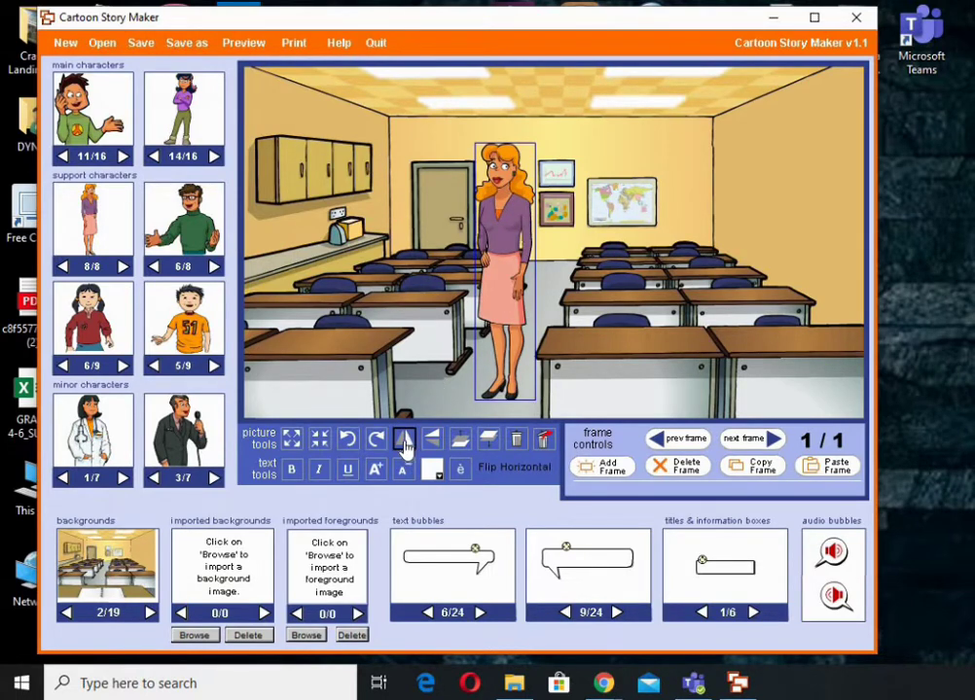
left_click(405, 444)
left_click(406, 445)
left_click_drag(496, 353, 498, 364)
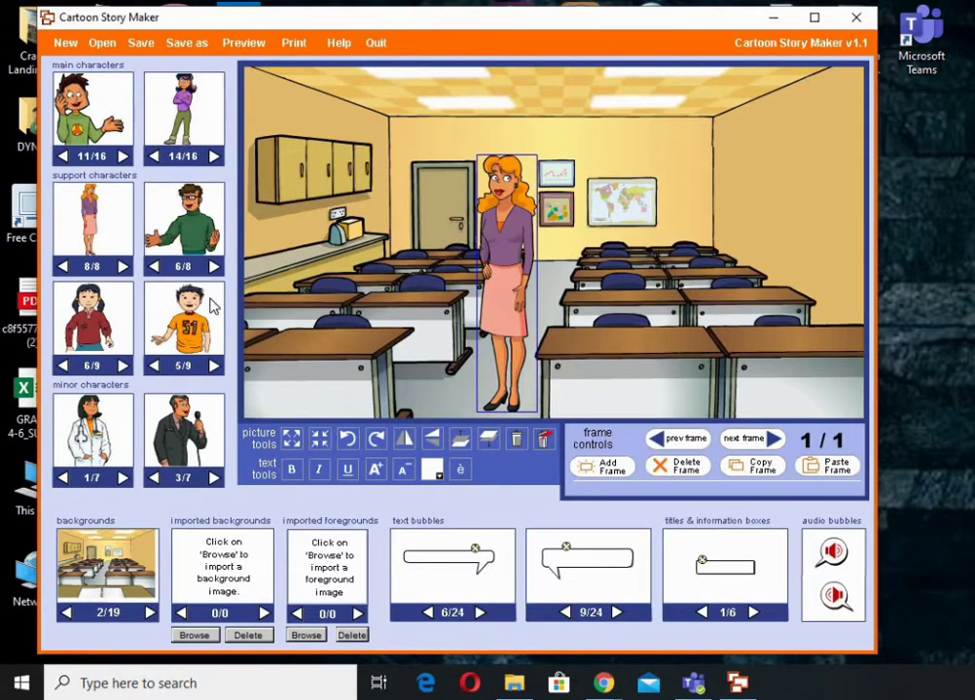
- Add the girl in red, shrink her nine steps, and place her behind the front-left desk
left_click_drag(85, 330, 340, 313)
scroll(341, 313, "up", 5)
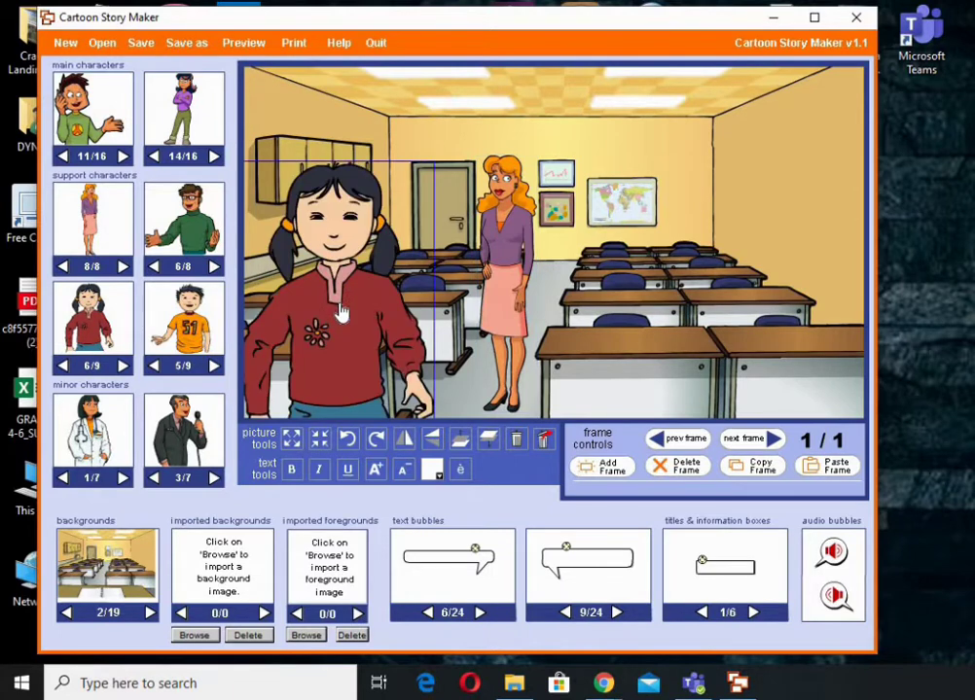
left_click(318, 442)
left_click(318, 444)
left_click(318, 444)
left_click(318, 444)
left_click(318, 443)
left_click(318, 444)
left_click(318, 443)
left_click(318, 444)
left_click(318, 444)
scroll(334, 355, "down", 1)
left_click_drag(334, 340, 283, 317)
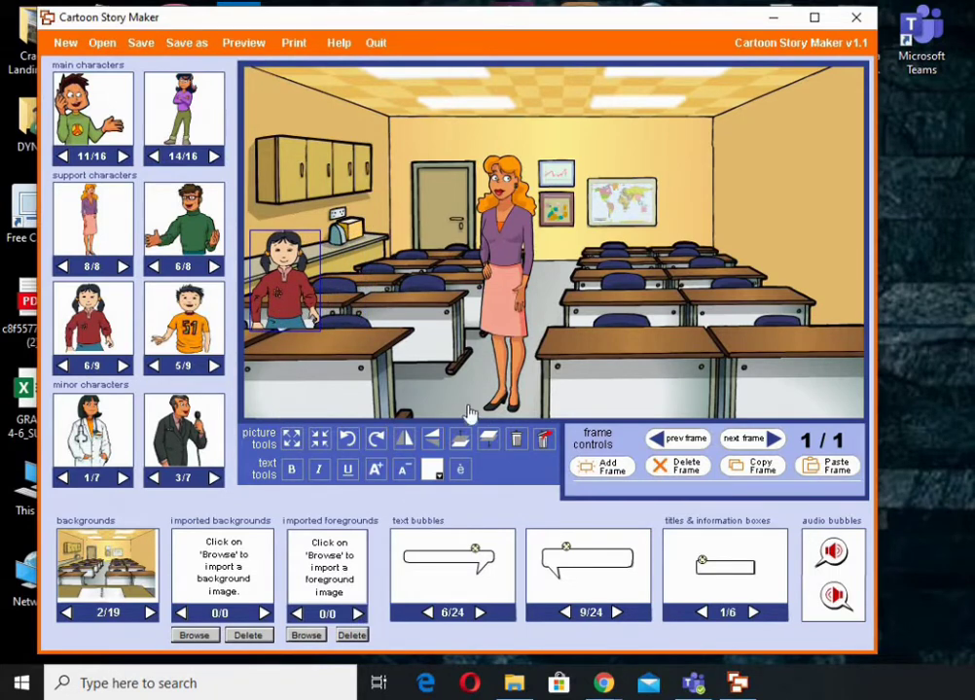
left_click(387, 388)
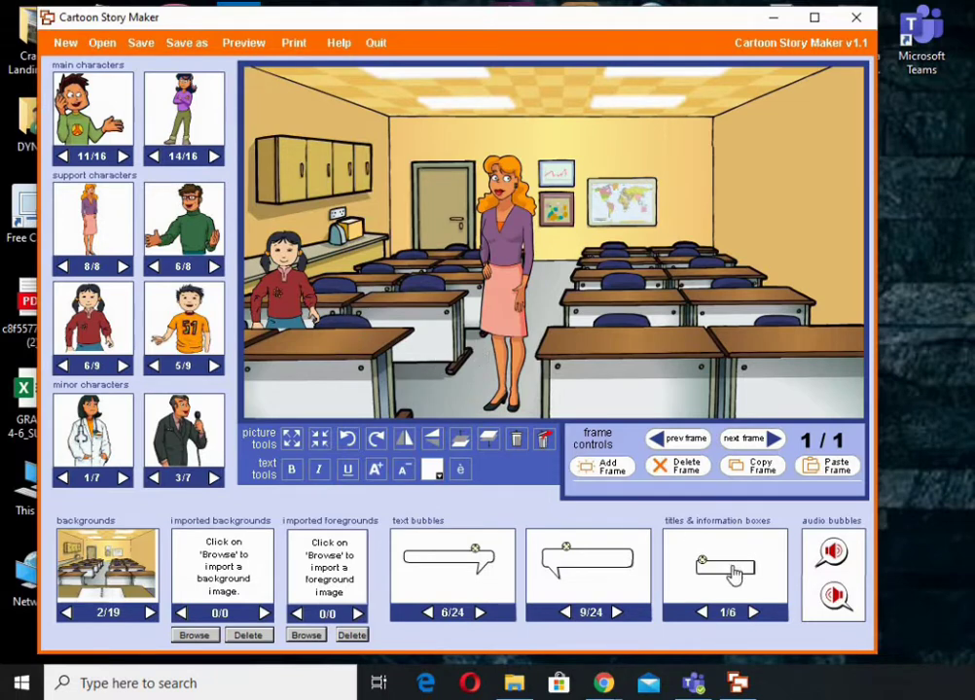
- Add a widened, taller title box and replace Write Here with 'Ang aking Paaralan'
left_click_drag(734, 578, 627, 181)
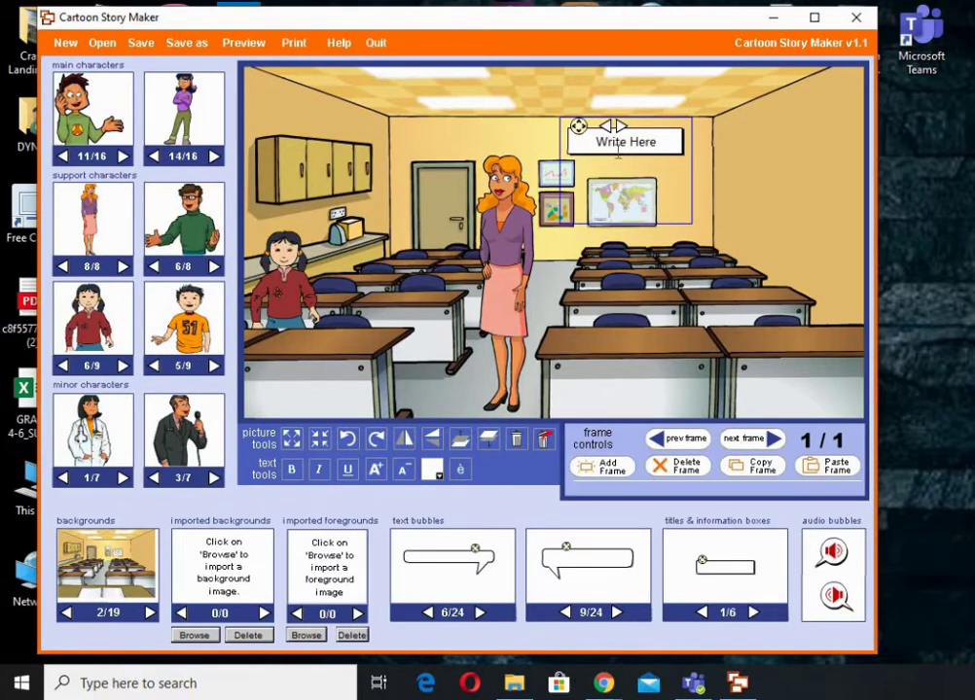
left_click(617, 129)
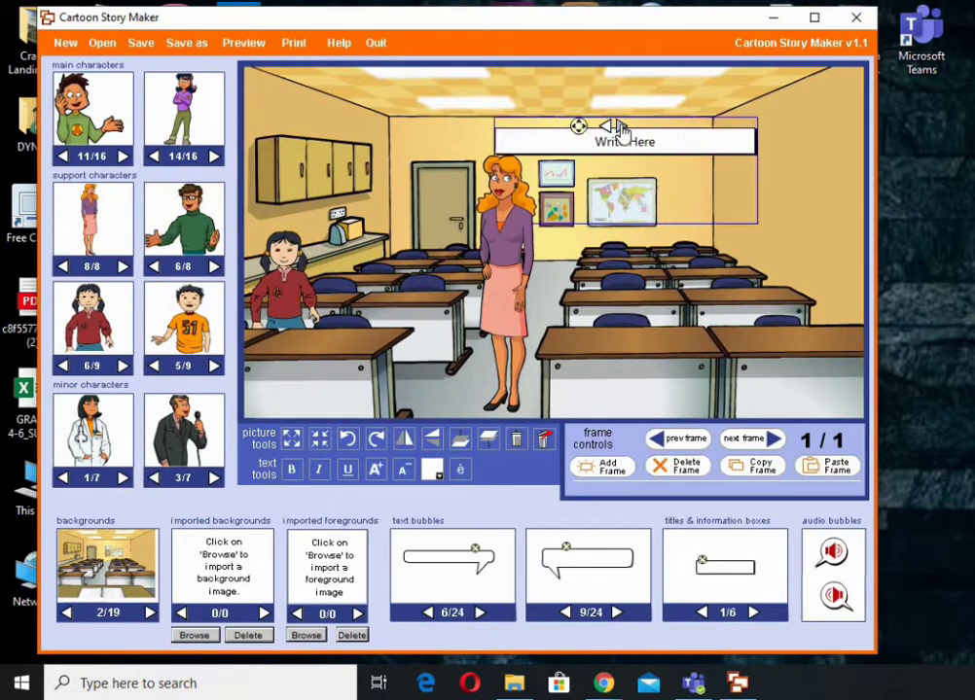
left_click(620, 129)
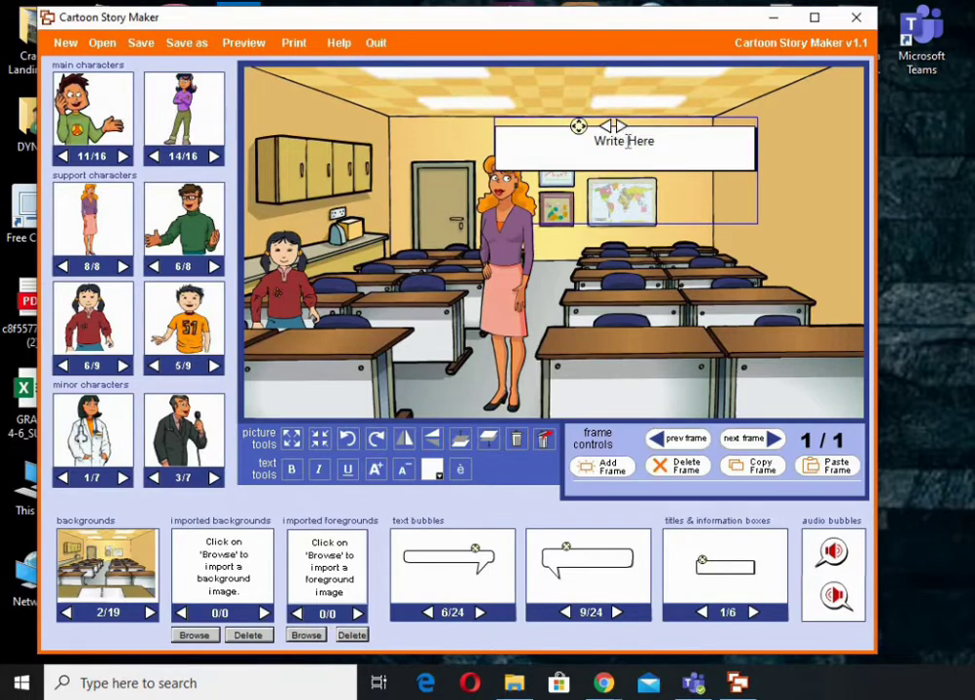
left_click(645, 145)
key("ctrl+a")
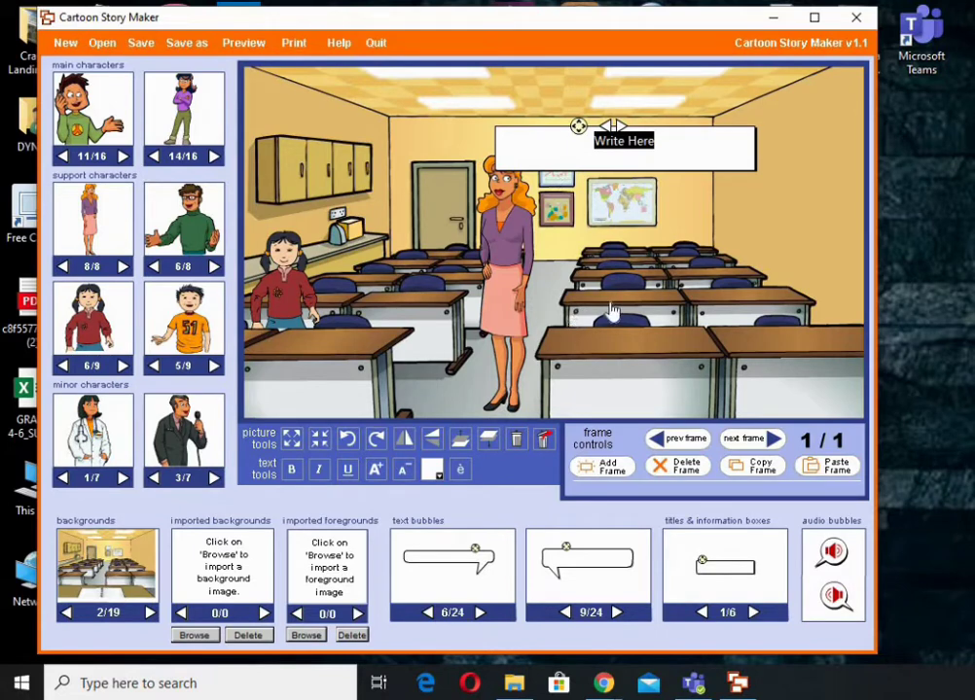
type("A")
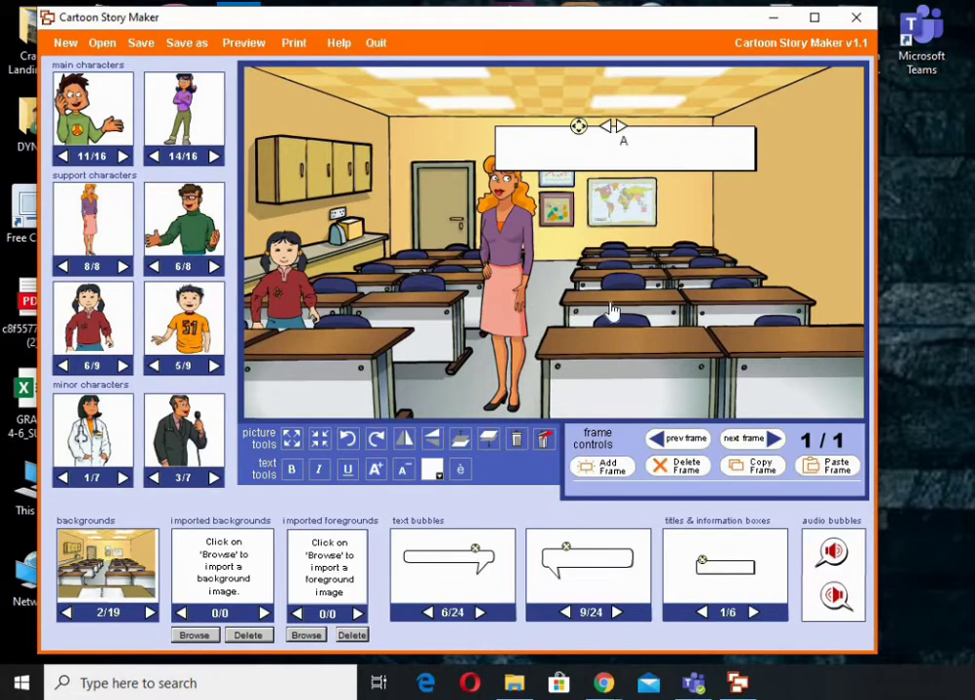
type("ng aking Paara")
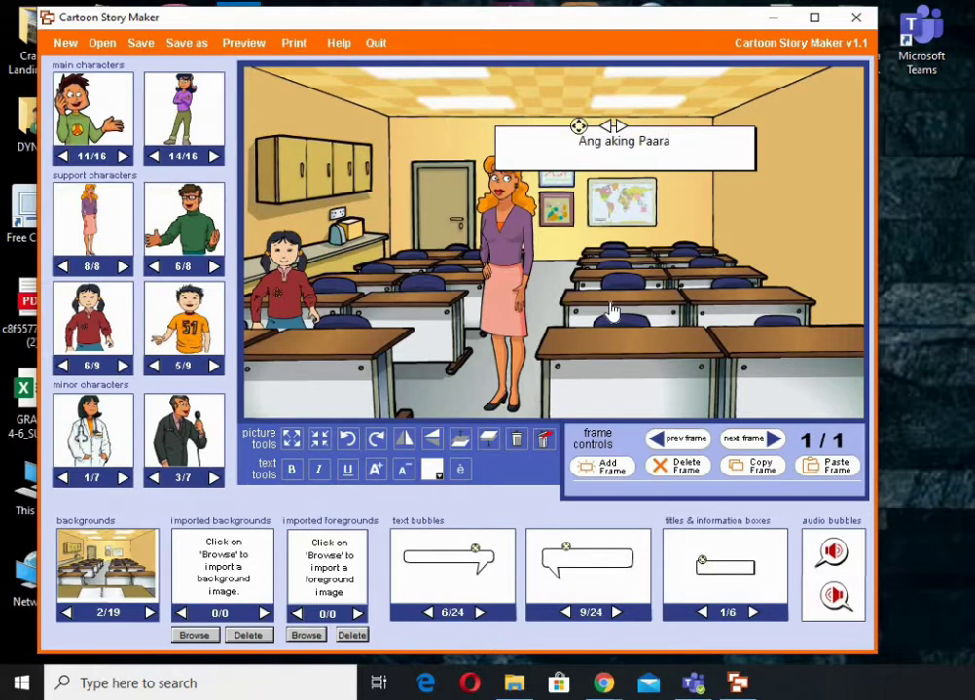
type("lan")
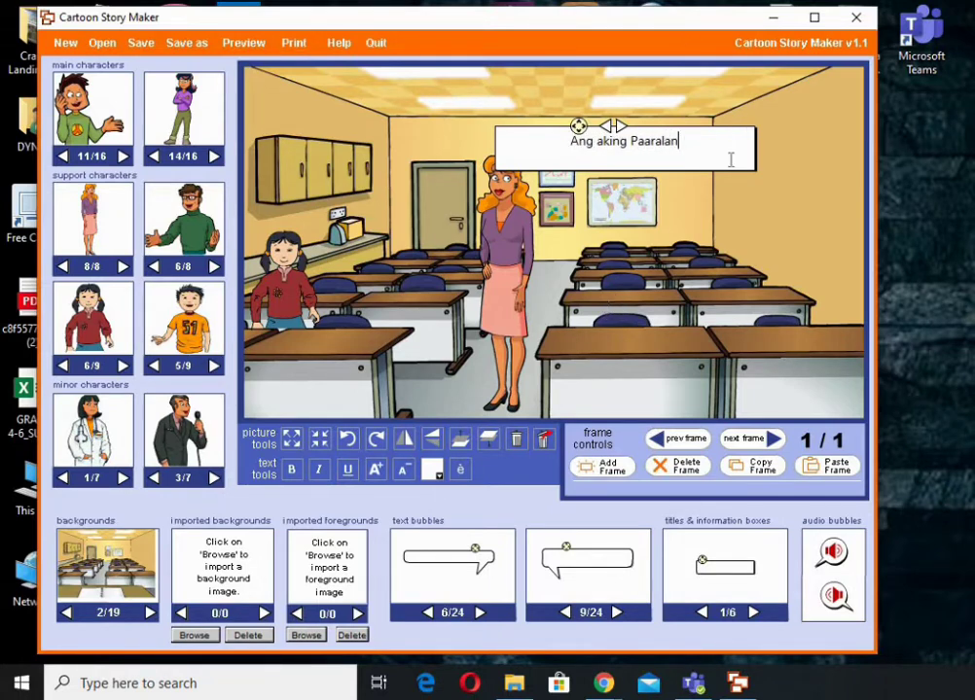
- Make the title bold, enlarge its text six steps, and move the box to the top centre
left_click_drag(677, 142, 558, 135)
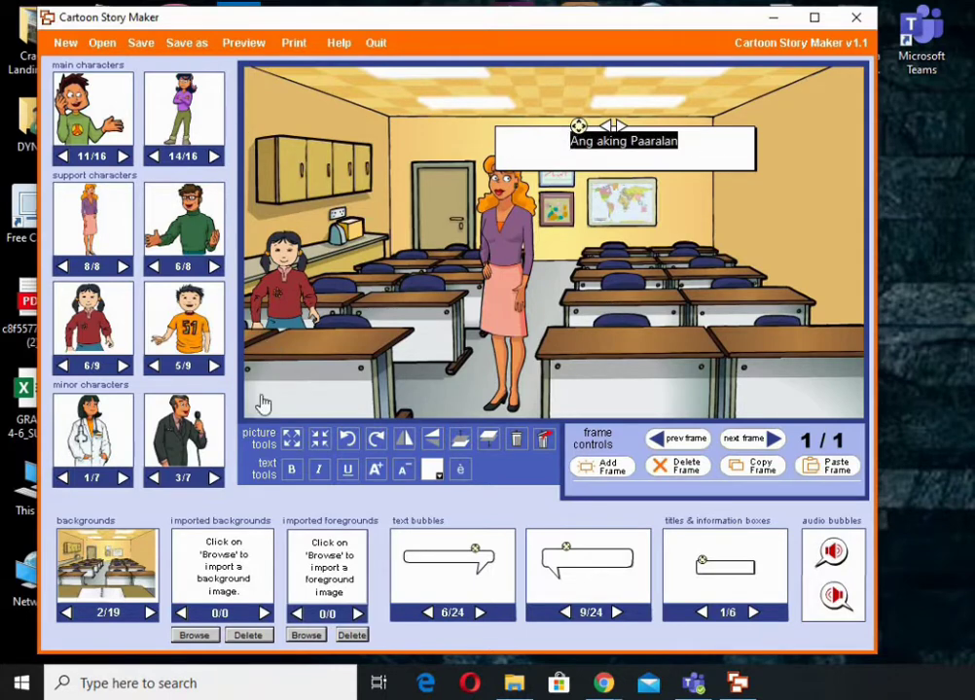
left_click(291, 471)
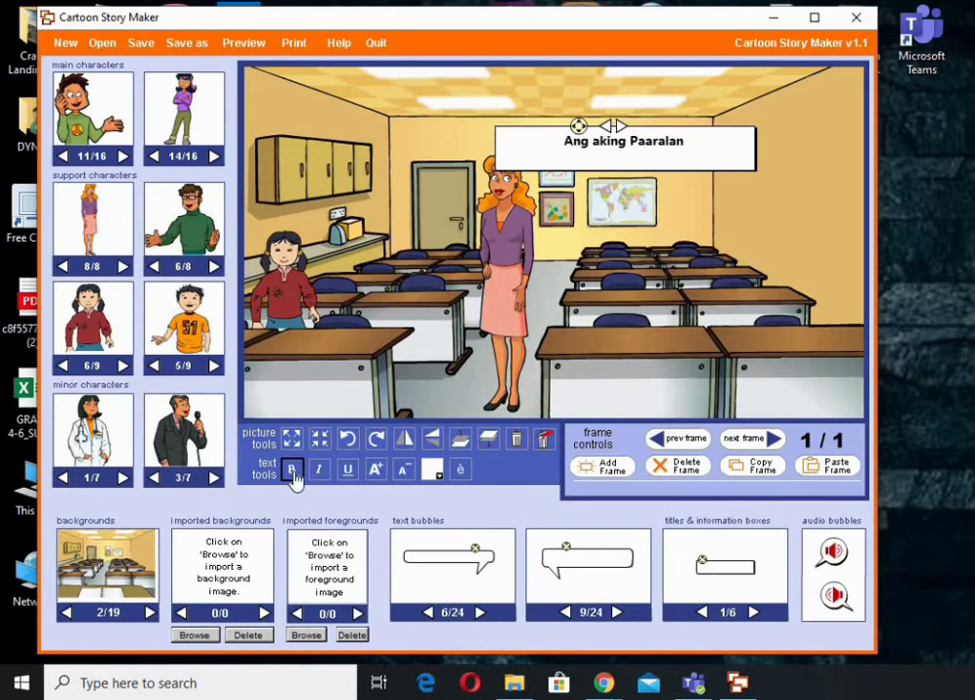
left_click(374, 472)
left_click(375, 473)
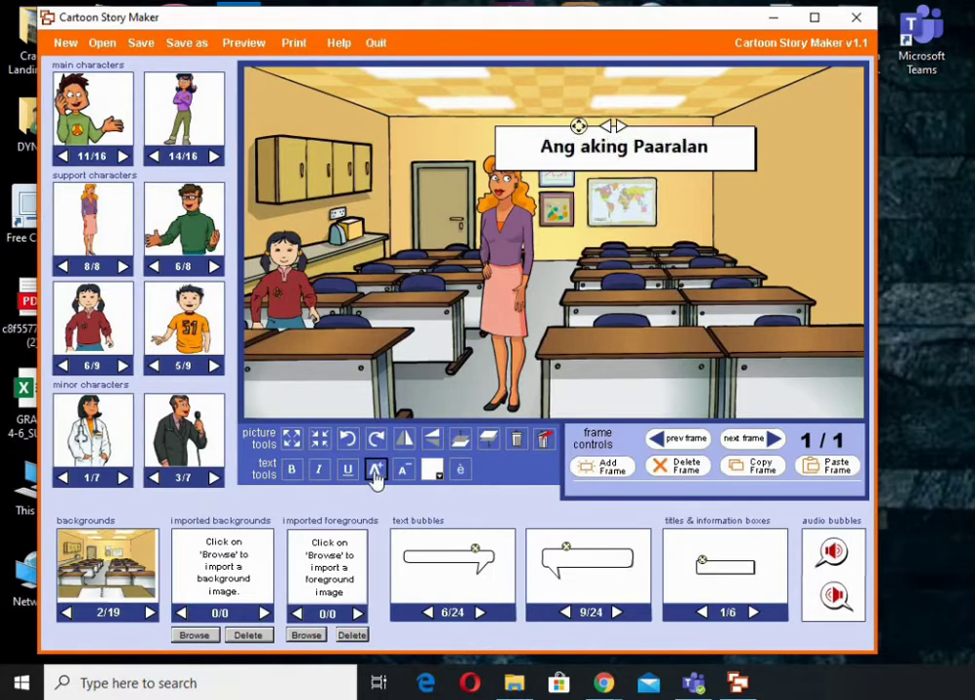
left_click(374, 472)
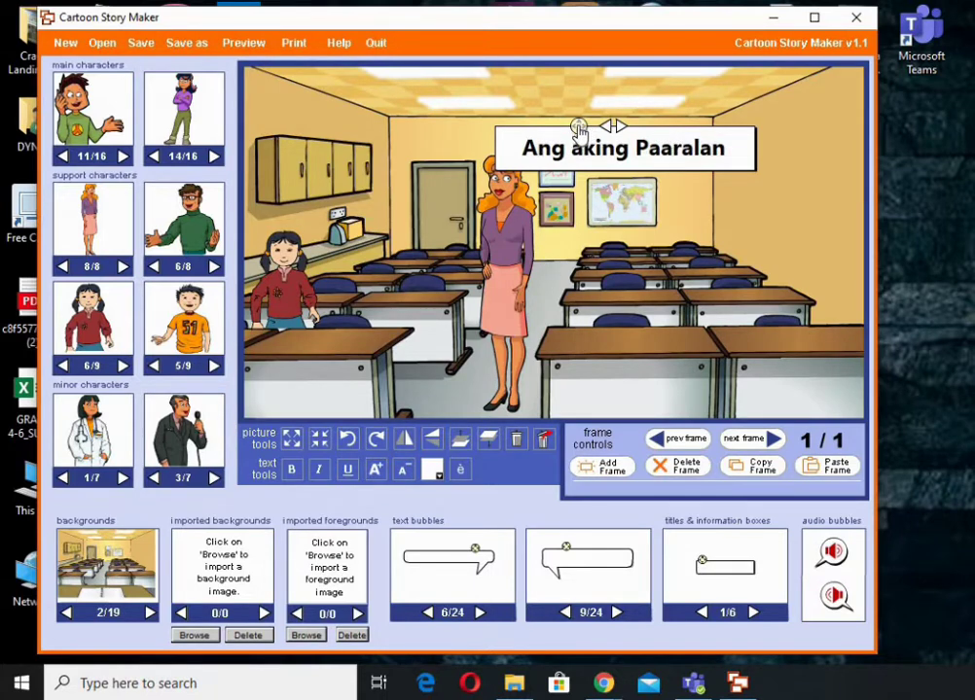
left_click_drag(578, 127, 472, 94)
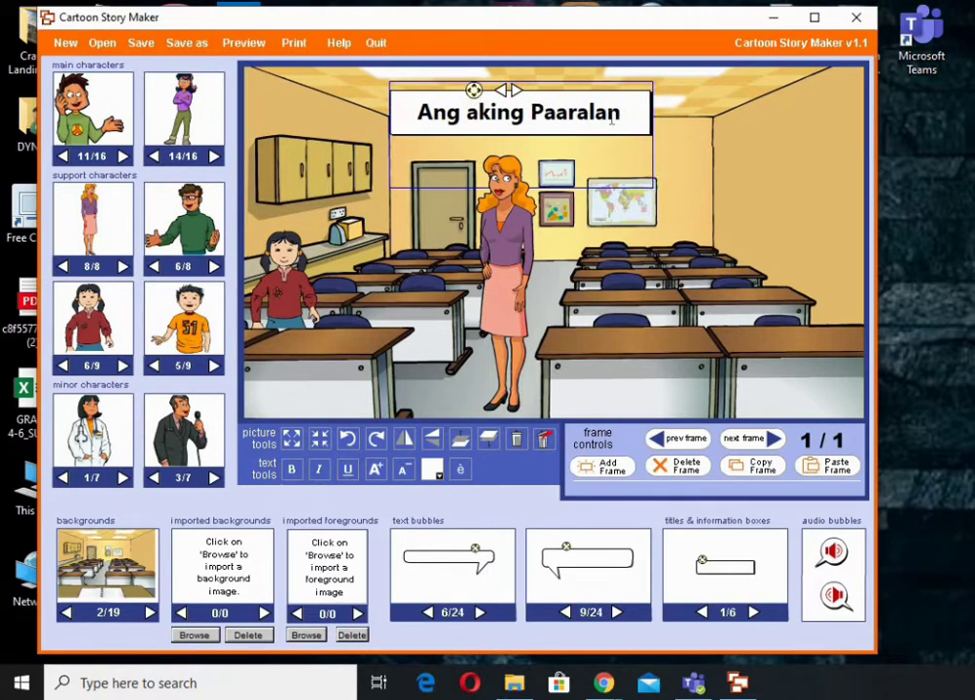
left_click_drag(620, 113, 406, 116)
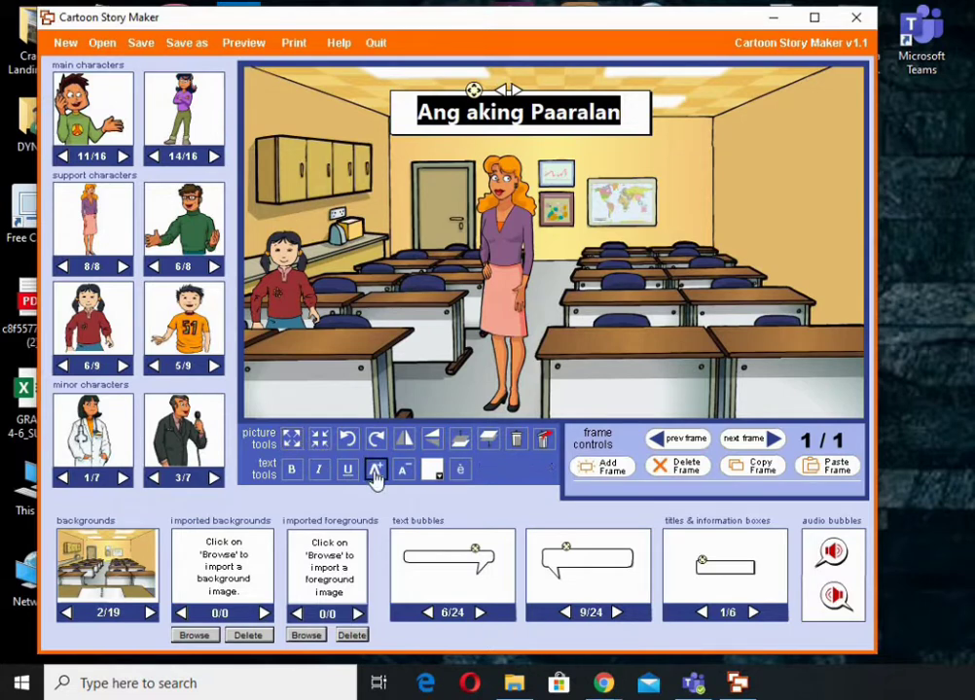
left_click(374, 471)
left_click(374, 471)
left_click(374, 470)
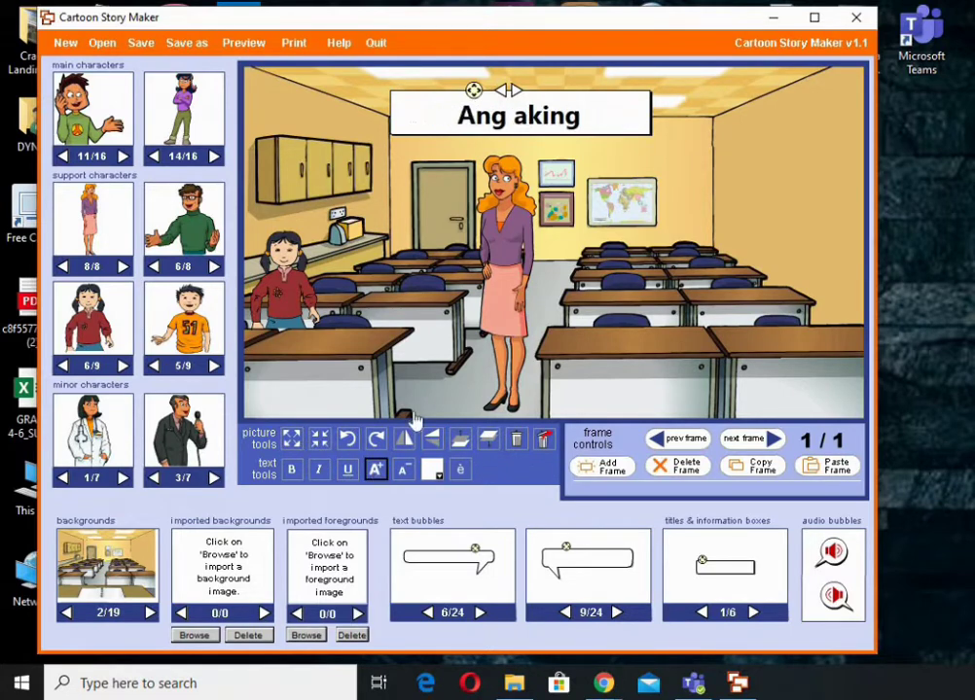
- Switch the title box to a faint translucent style
left_click(517, 92)
left_click(516, 92)
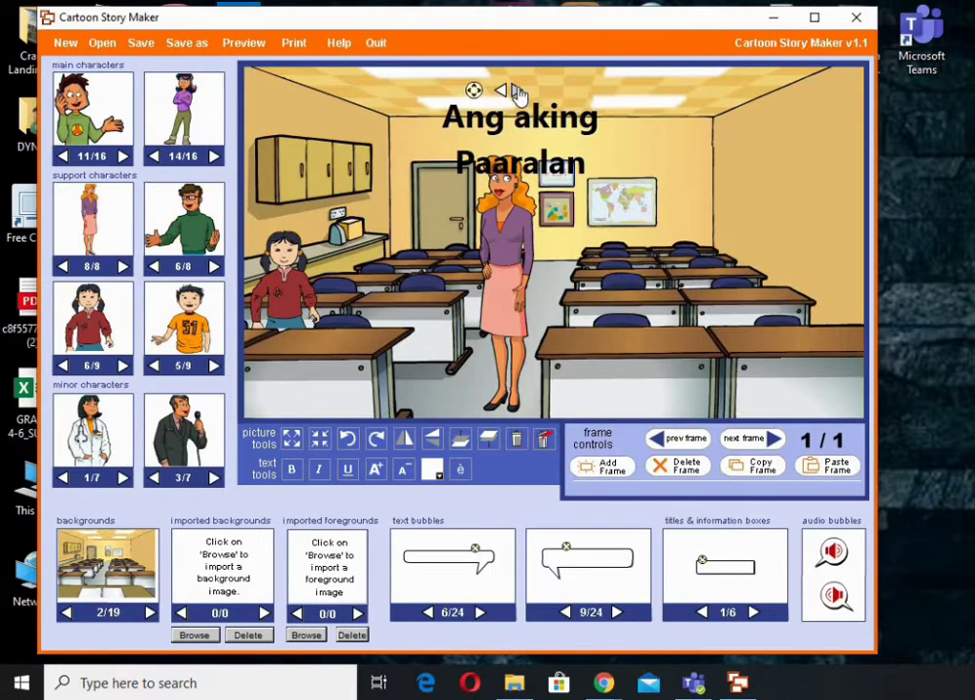
left_click(500, 92)
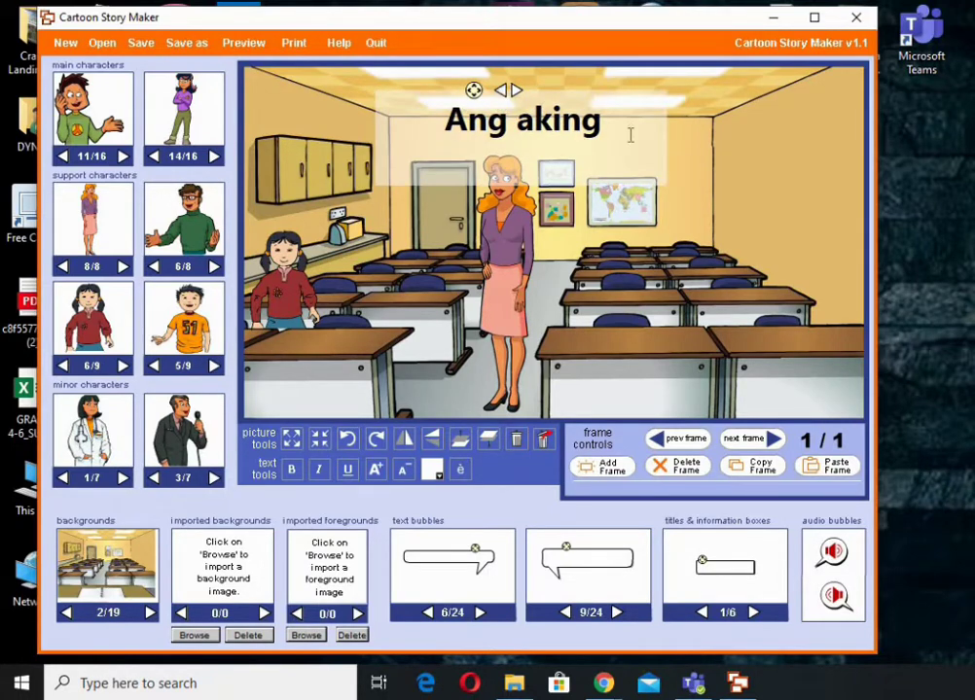
left_click(516, 91)
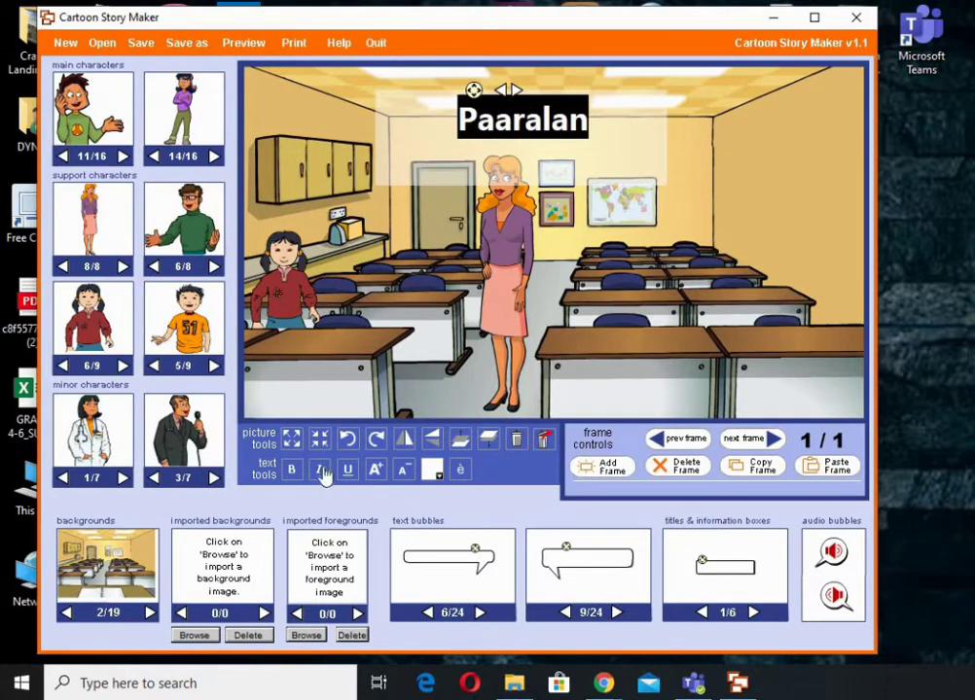
left_click(293, 440)
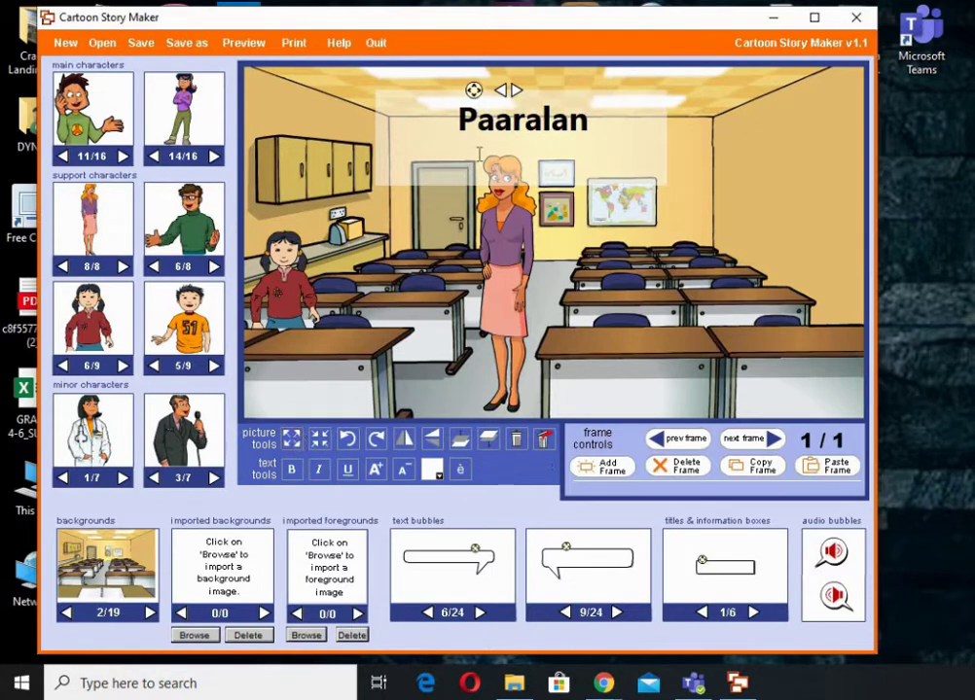
left_click(472, 90)
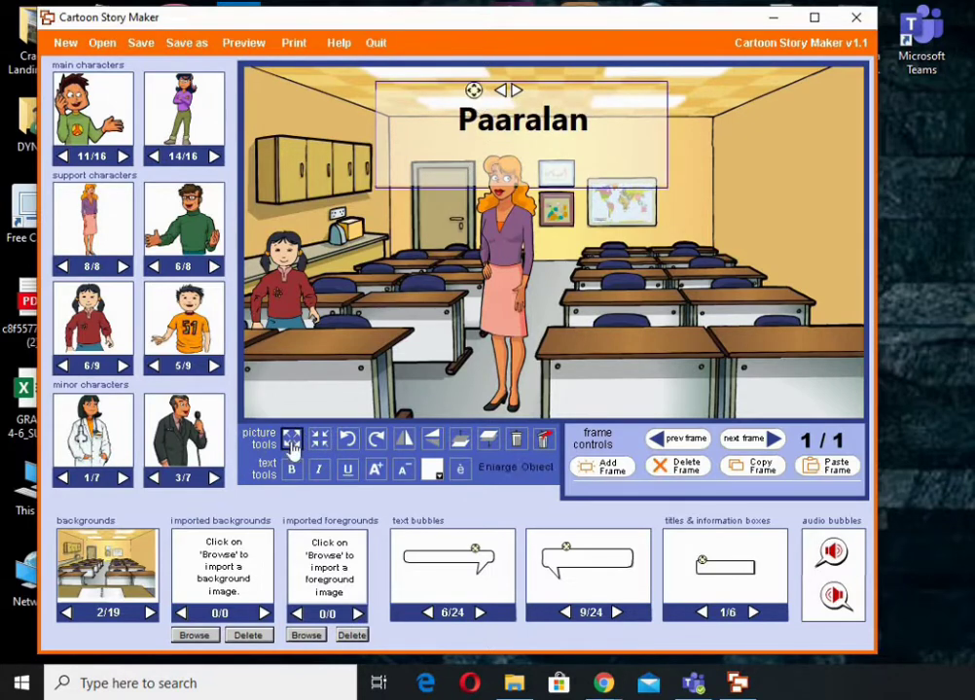
- Enlarge the title box, restore its white style, and shrink the text to fit one line
left_click_drag(293, 443, 293, 443)
left_click(495, 78)
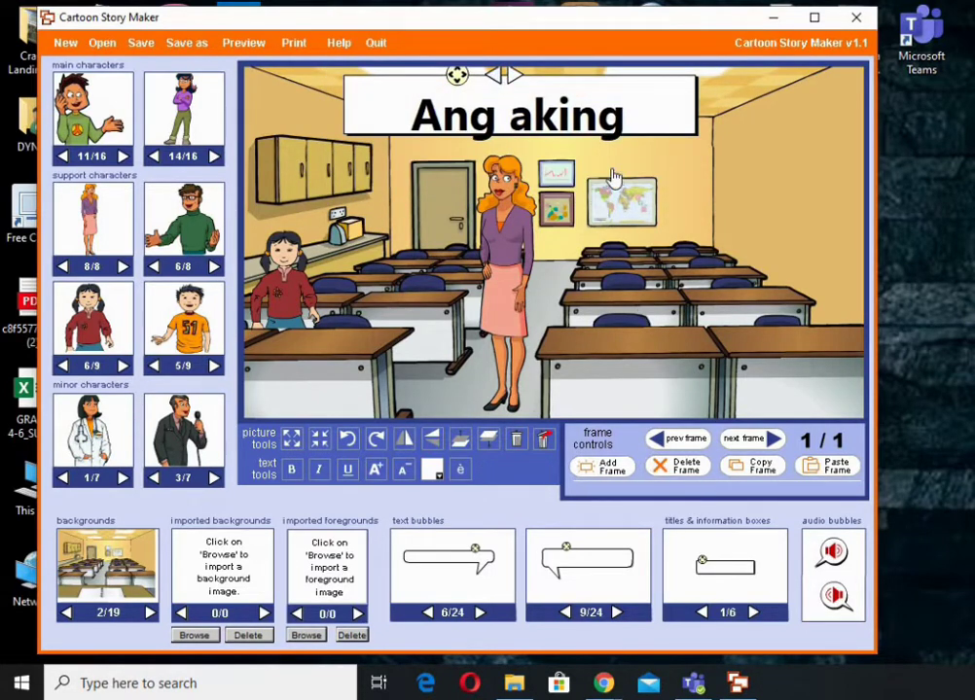
left_click(754, 614)
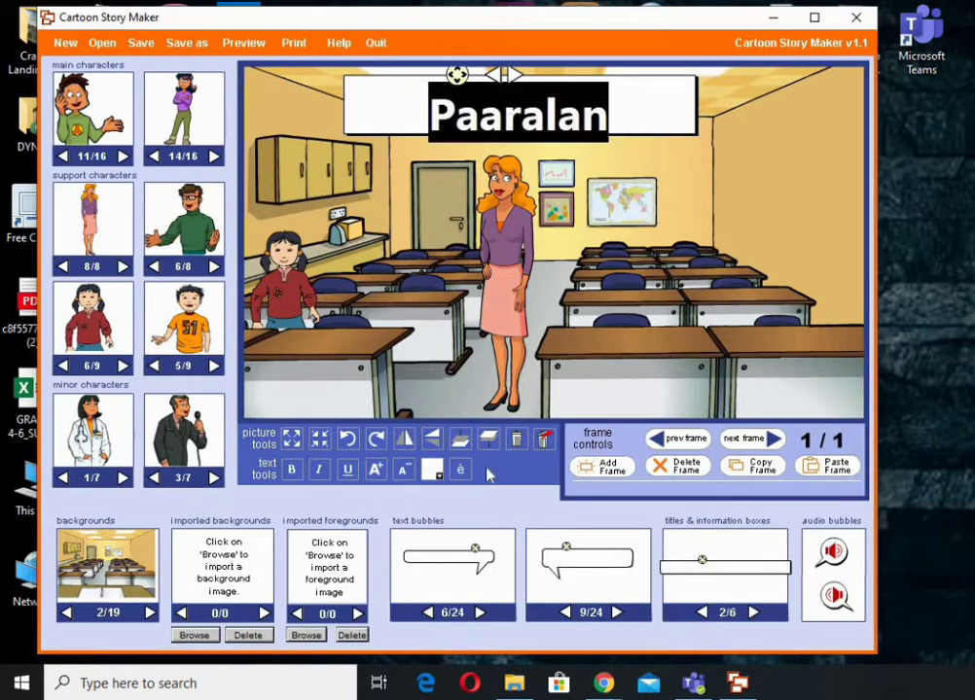
left_click(403, 469)
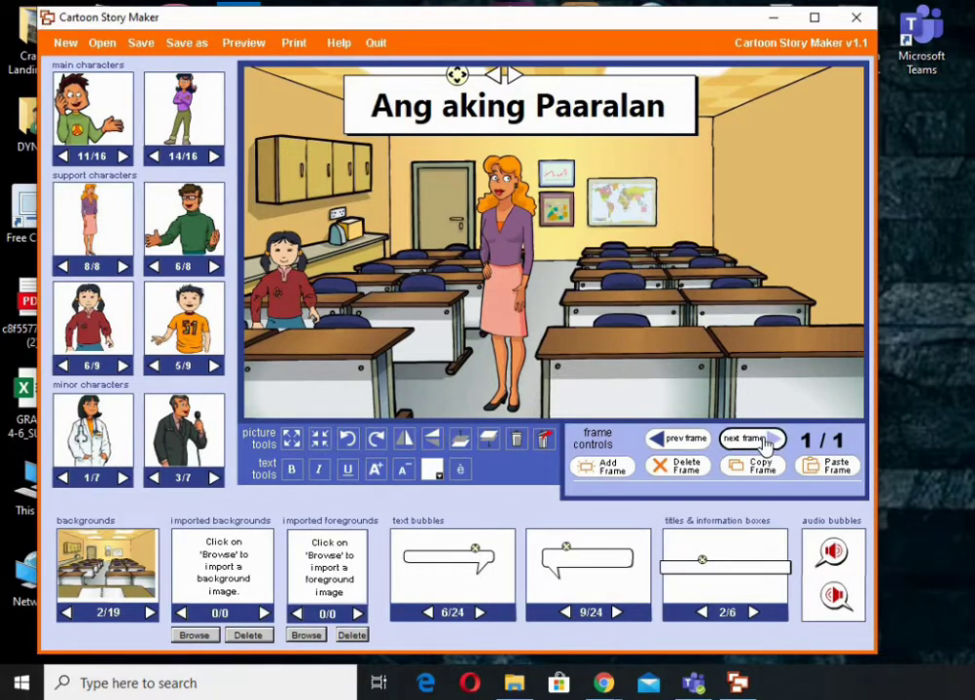
- Add a second frame filled with the kitchen background
left_click(603, 472)
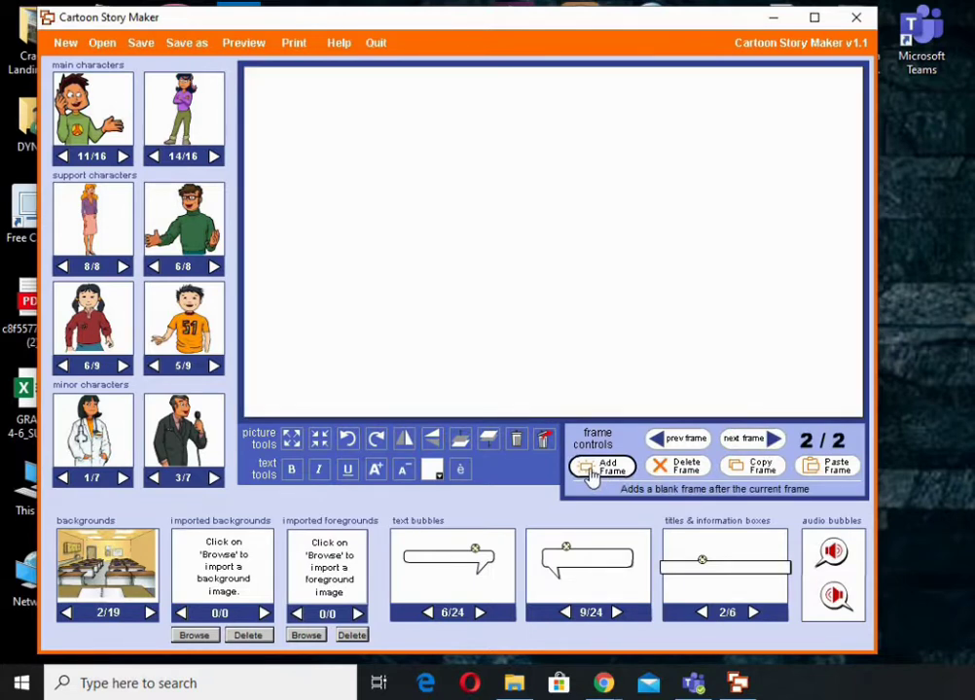
left_click(149, 613)
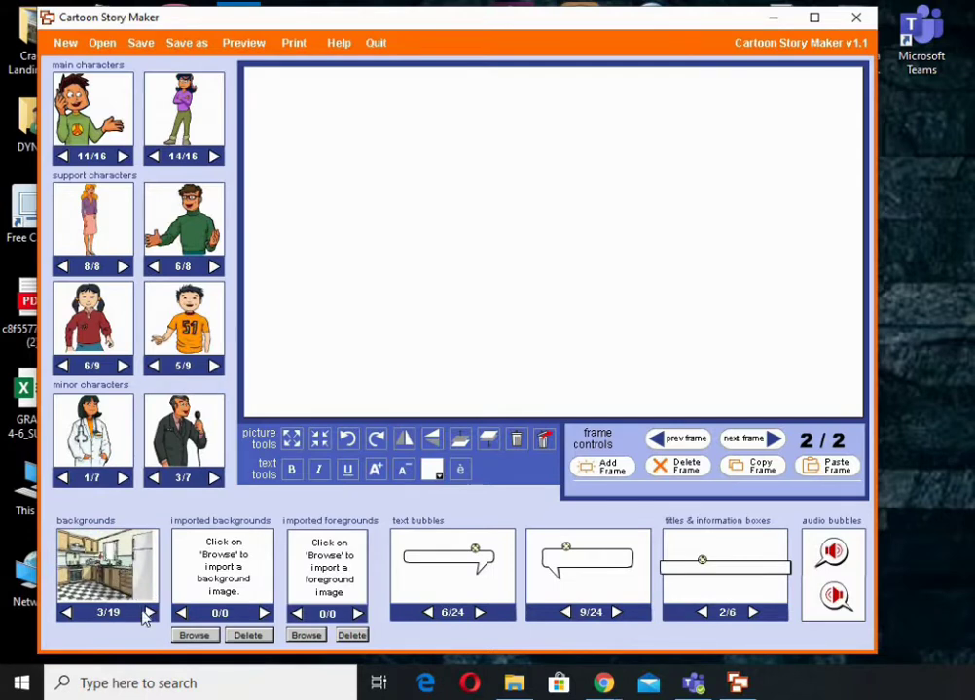
left_click_drag(112, 581, 646, 306)
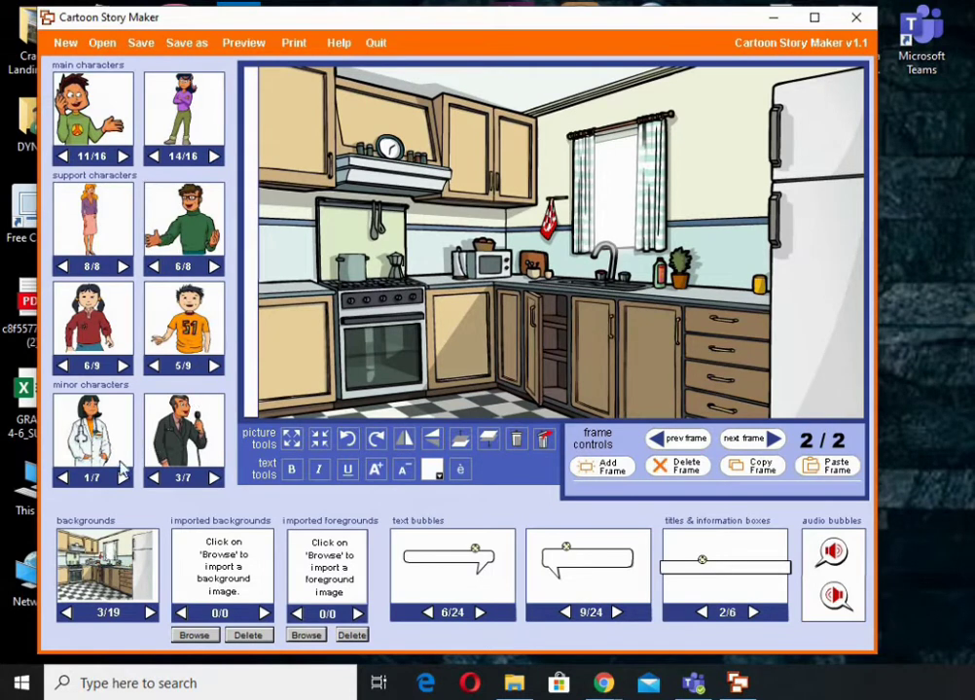
- Place the woman in the green sweater in the kitchen
left_click(123, 479)
left_click(122, 479)
left_click(122, 479)
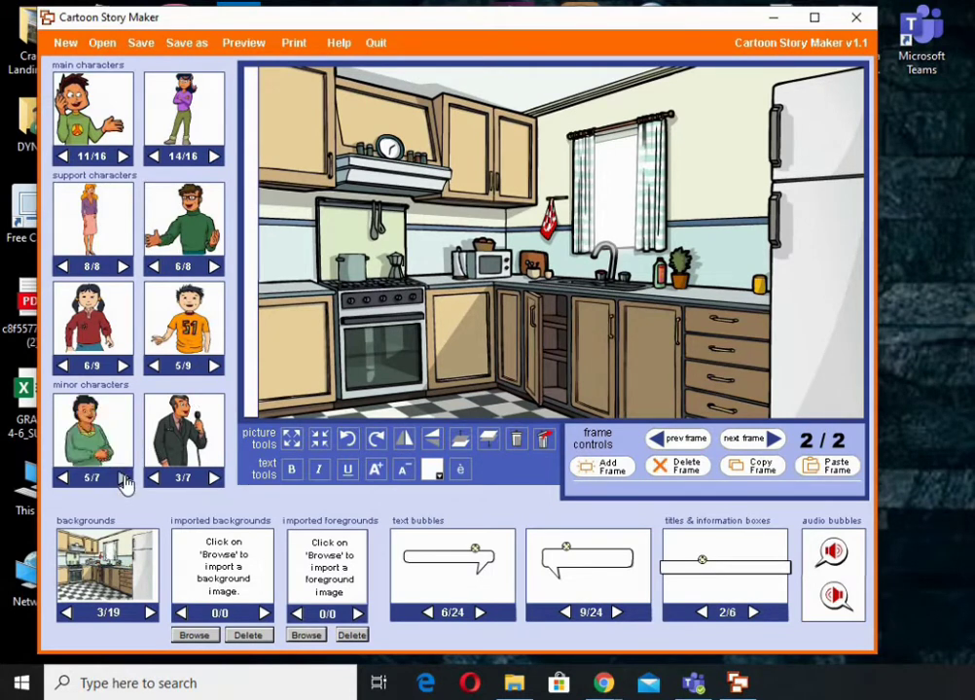
left_click(123, 479)
left_click(122, 479)
left_click(62, 480)
left_click_drag(102, 450, 335, 315)
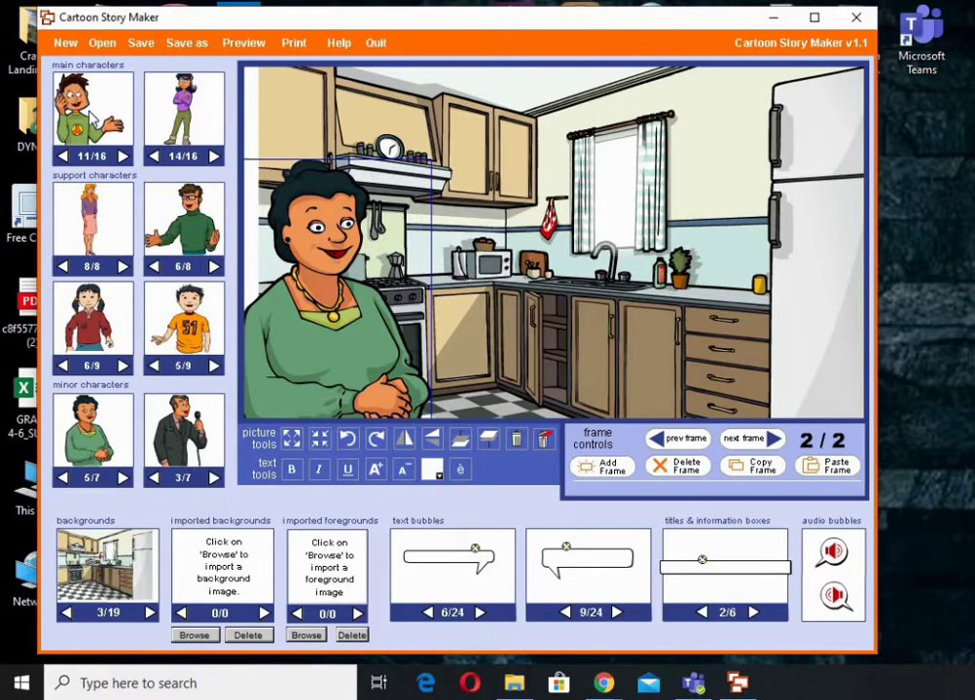
- Add the boy on the phone, shrink him five steps and move him beside the fridge
left_click_drag(75, 126, 579, 326)
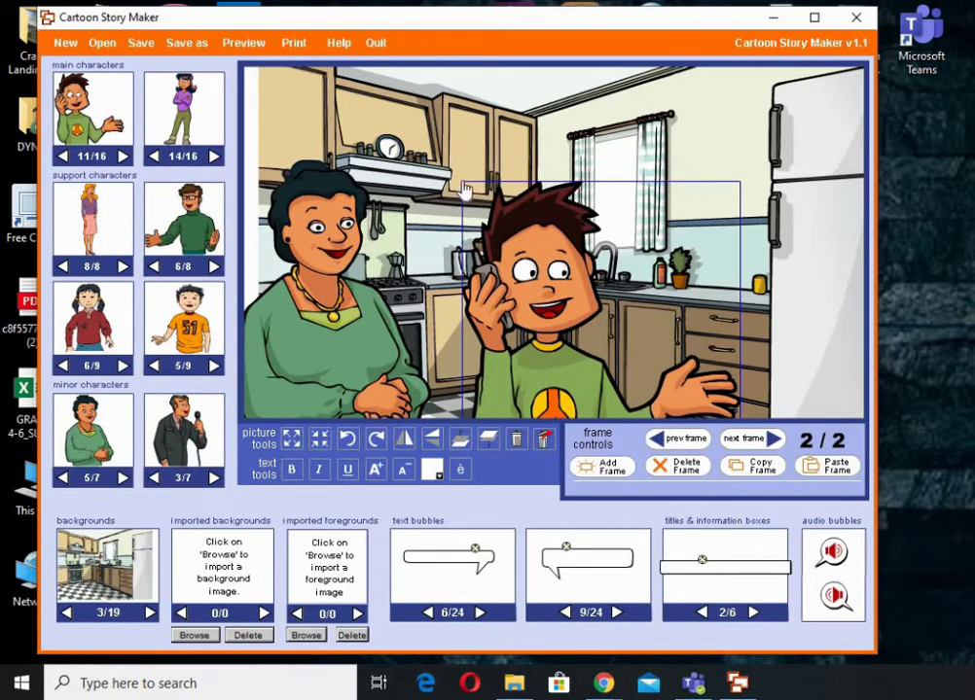
left_click(319, 439)
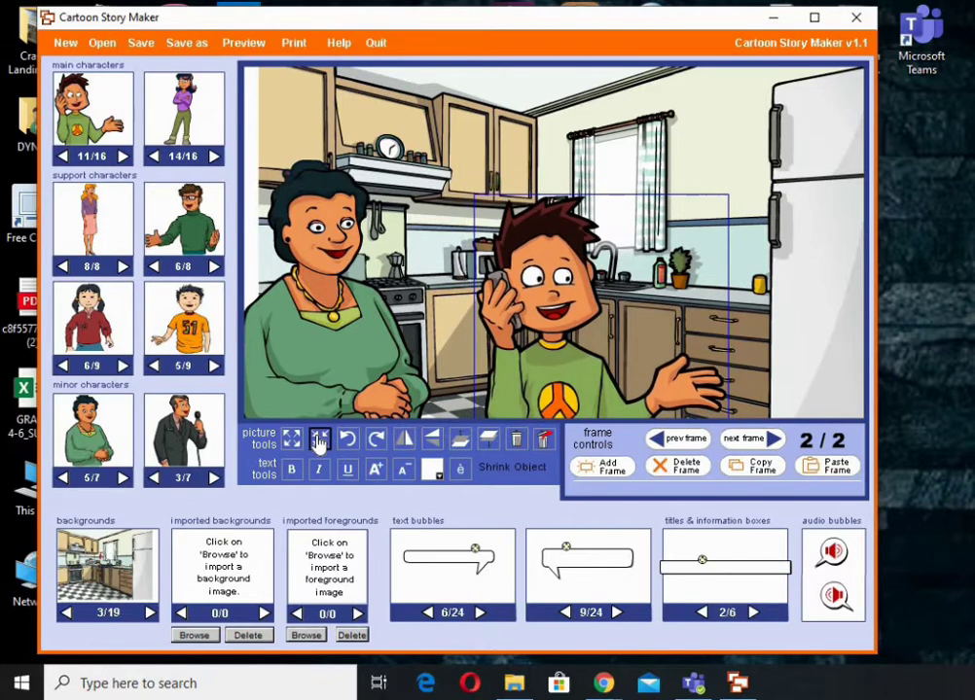
left_click(319, 440)
left_click(320, 440)
left_click(319, 440)
left_click(319, 440)
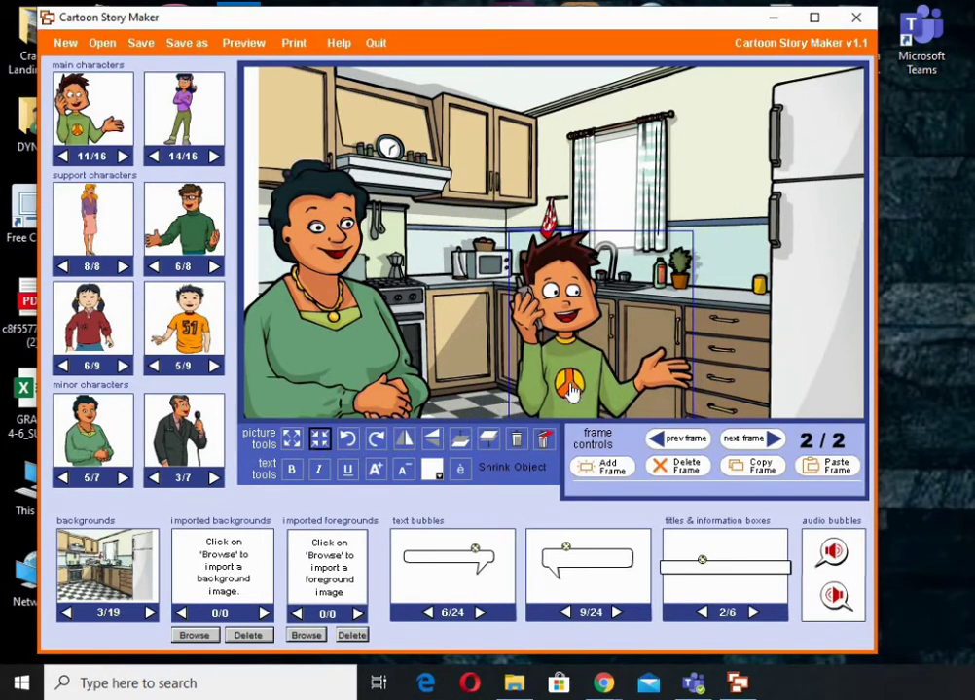
left_click_drag(572, 389, 683, 385)
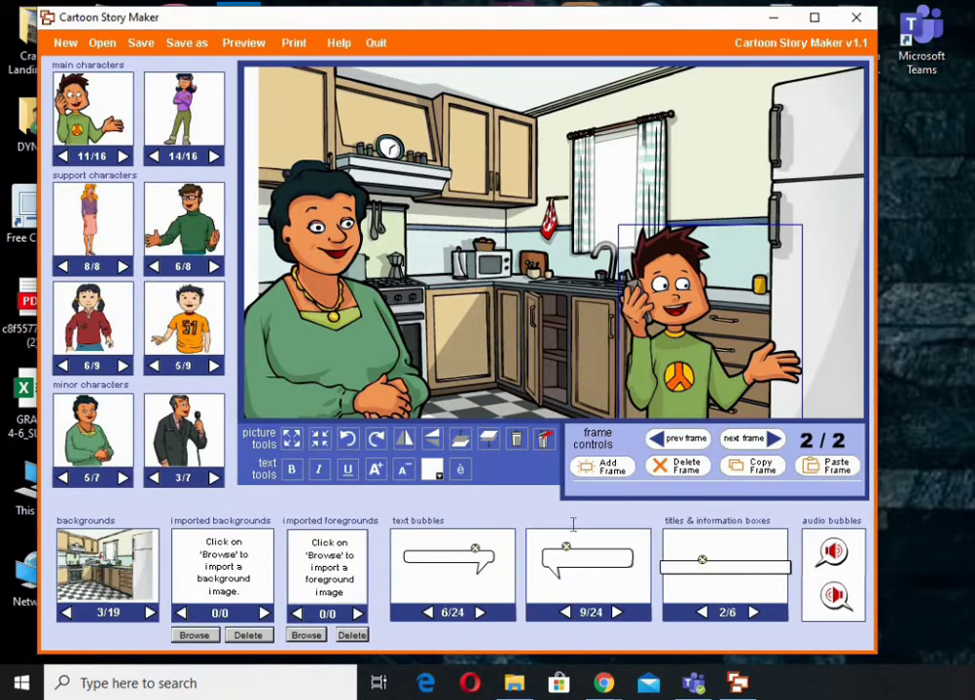
- Place a speech bubble above the boy and a cloud bubble above the woman
left_click_drag(573, 525, 681, 212)
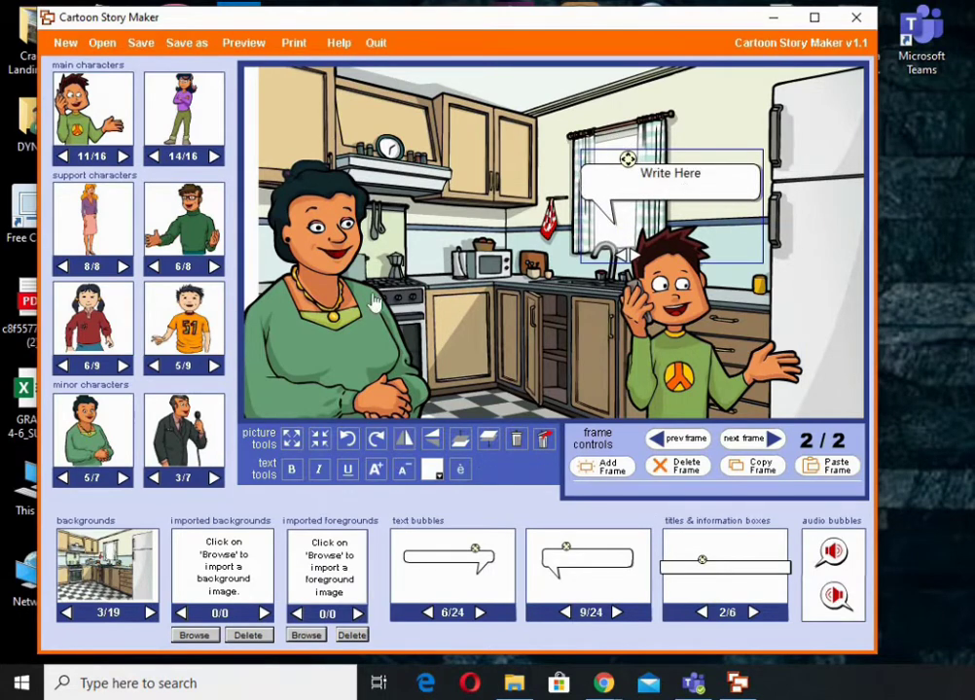
left_click(479, 614)
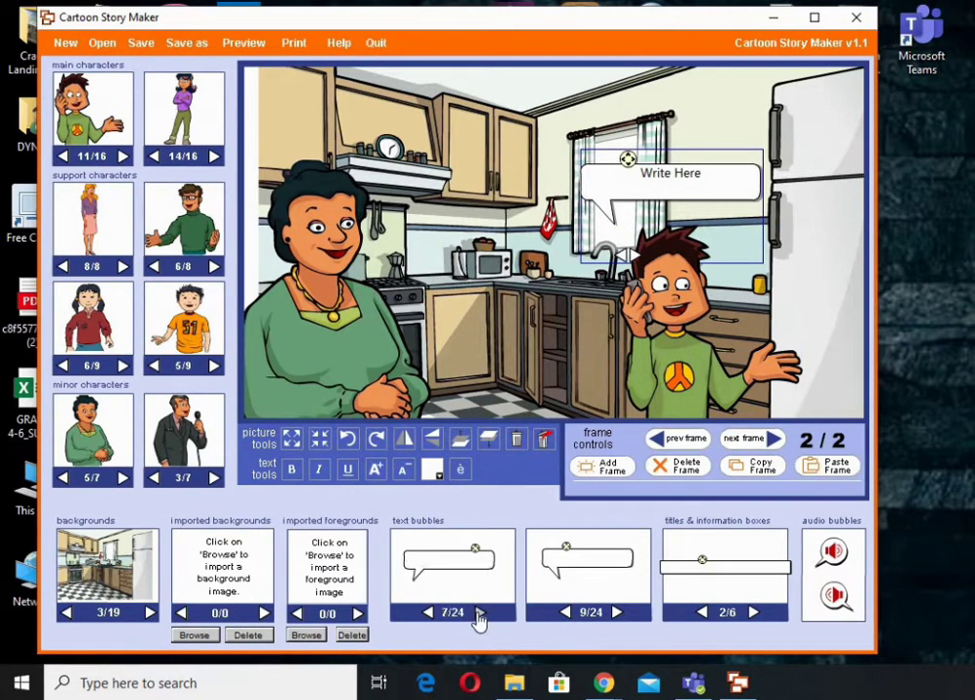
left_click(478, 614)
left_click(479, 614)
left_click(479, 614)
left_click(479, 614)
left_click(478, 614)
left_click(479, 614)
left_click(479, 614)
left_click(478, 613)
left_click(479, 614)
left_click(478, 613)
left_click(478, 614)
left_click(478, 613)
left_click(478, 613)
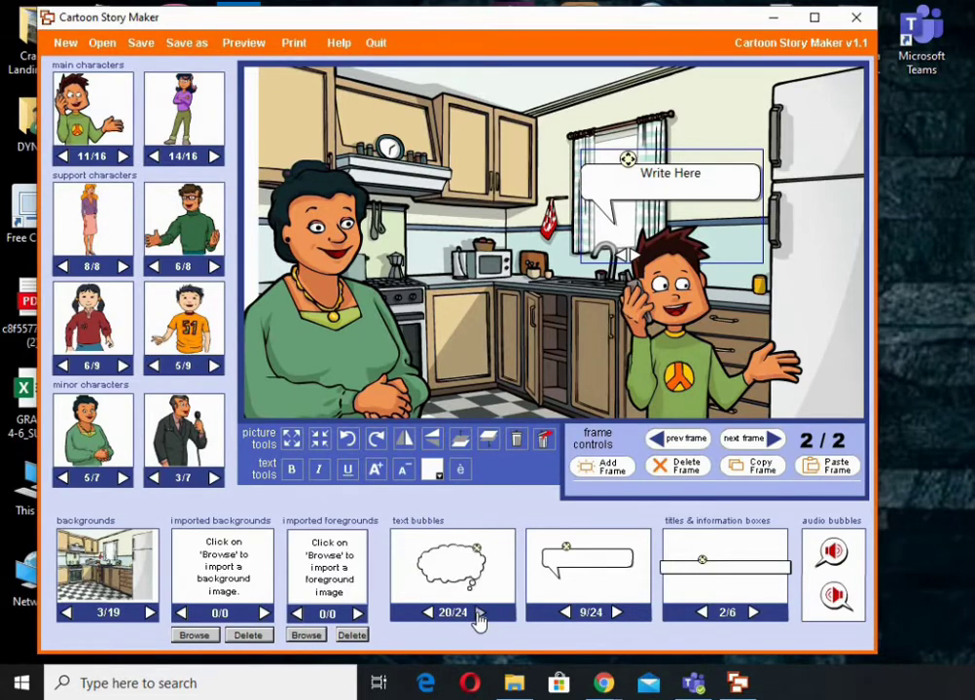
left_click_drag(465, 564, 361, 137)
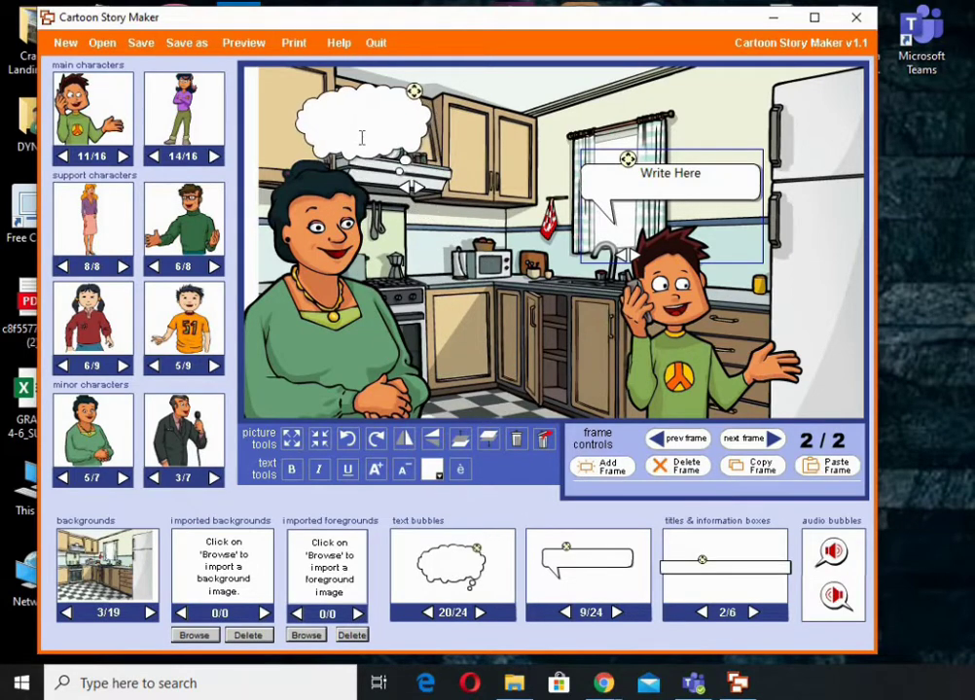
- Flip the woman's thought cloud so its circles point down, then enlarge it
left_click(407, 183)
left_click(409, 186)
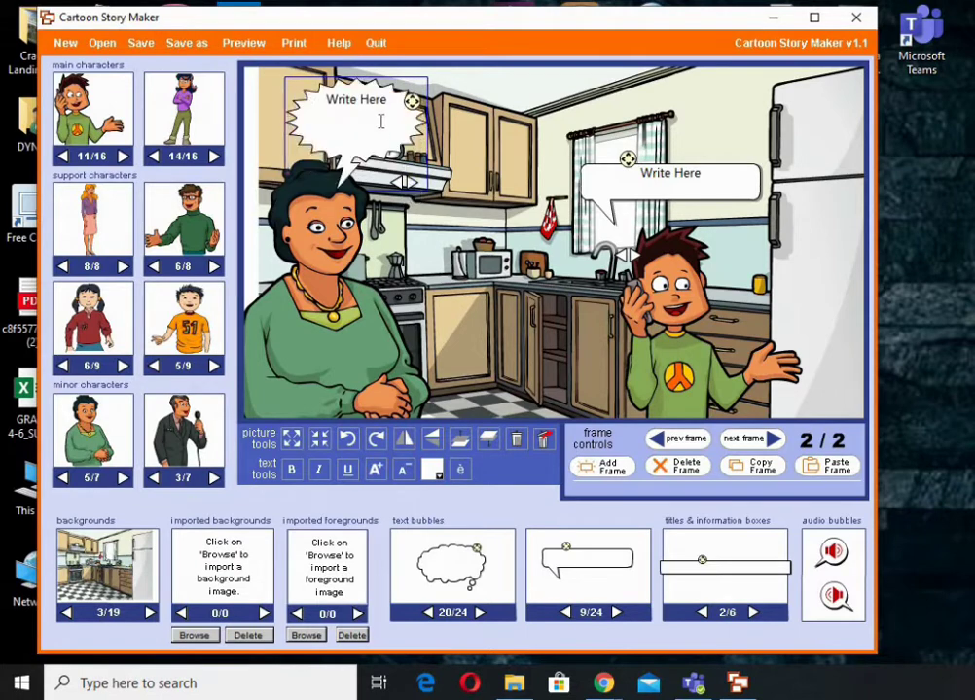
left_click(410, 189)
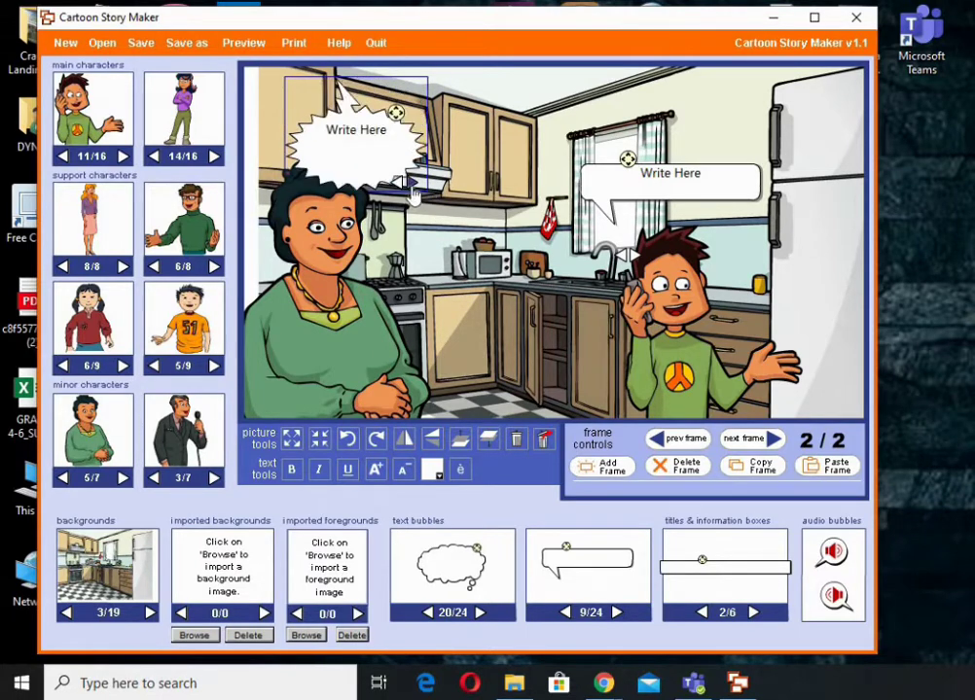
left_click(409, 187)
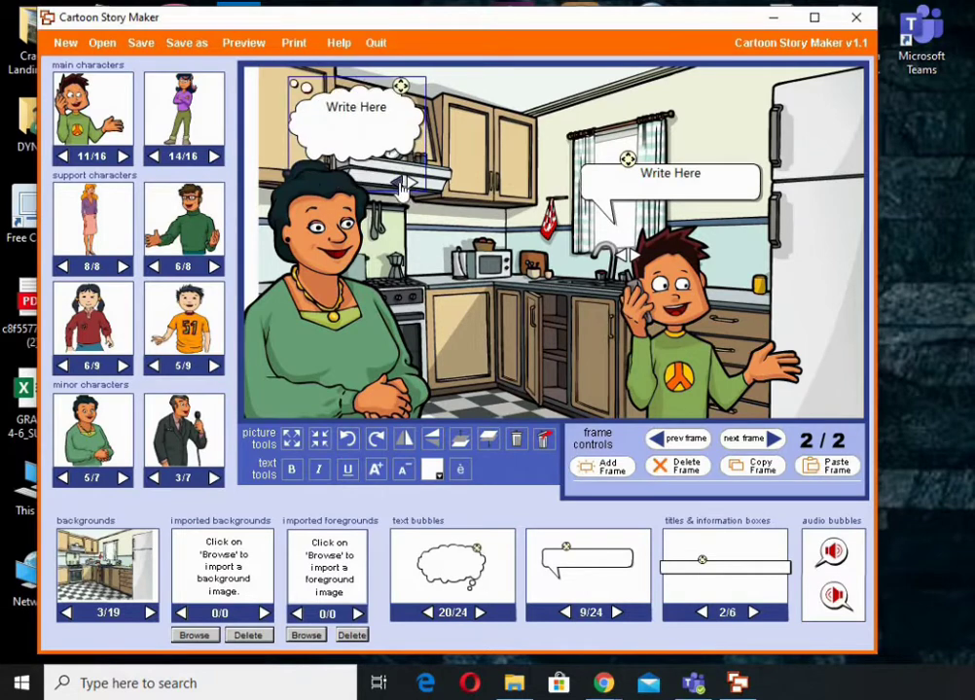
left_click(402, 186)
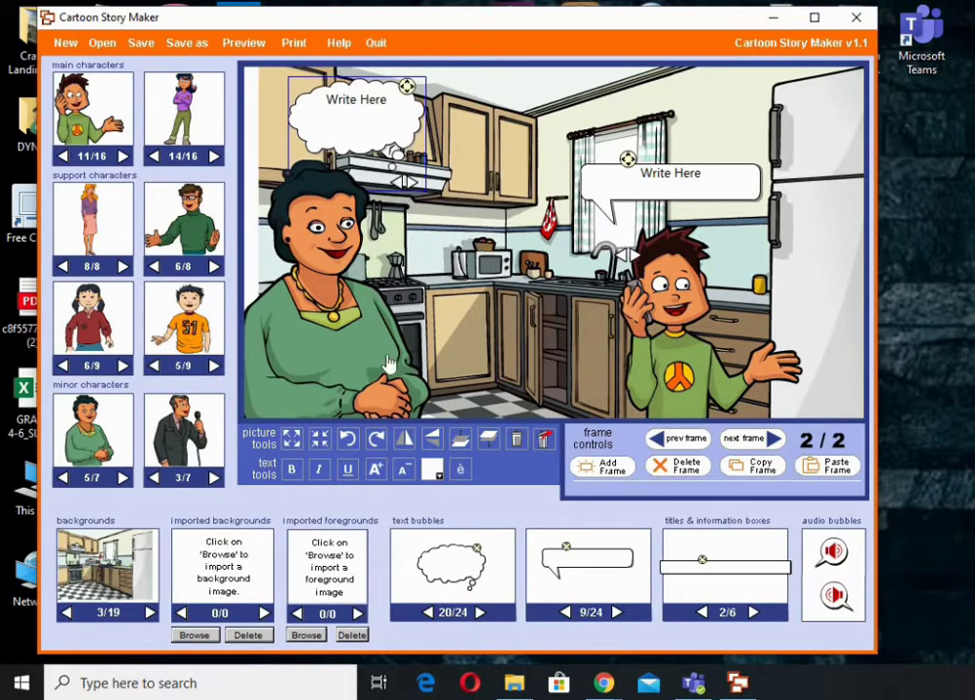
left_click_drag(291, 443, 291, 443)
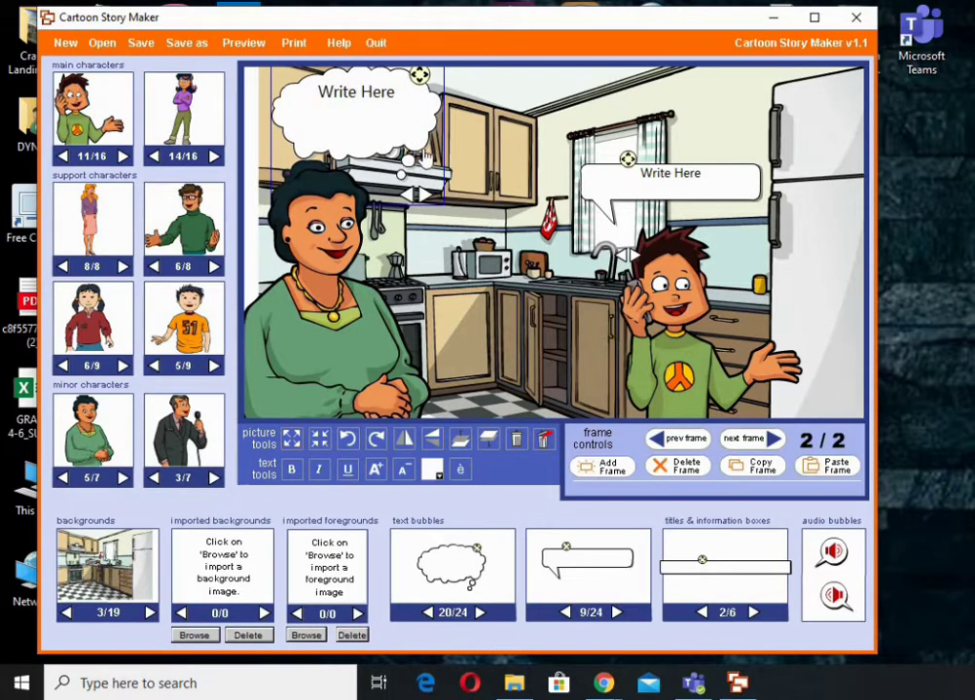
- Replace 'Write Here' in the boy's bubble with 'Kumusta ka? Kailan ka papasok sa paaralan?'
left_click(636, 195)
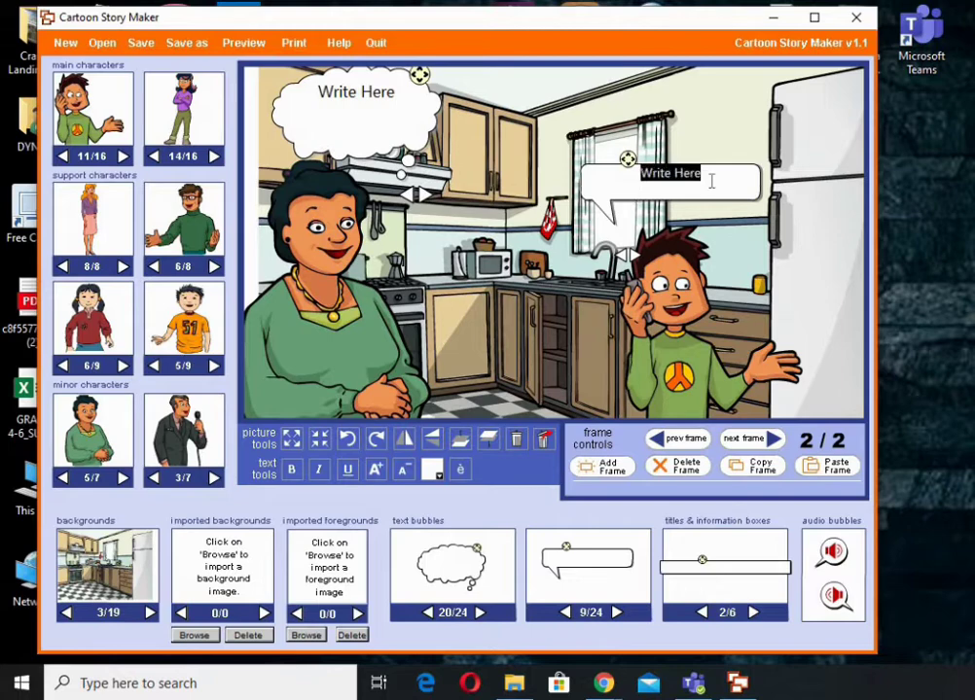
left_click_drag(698, 178, 607, 208)
type("Kumus")
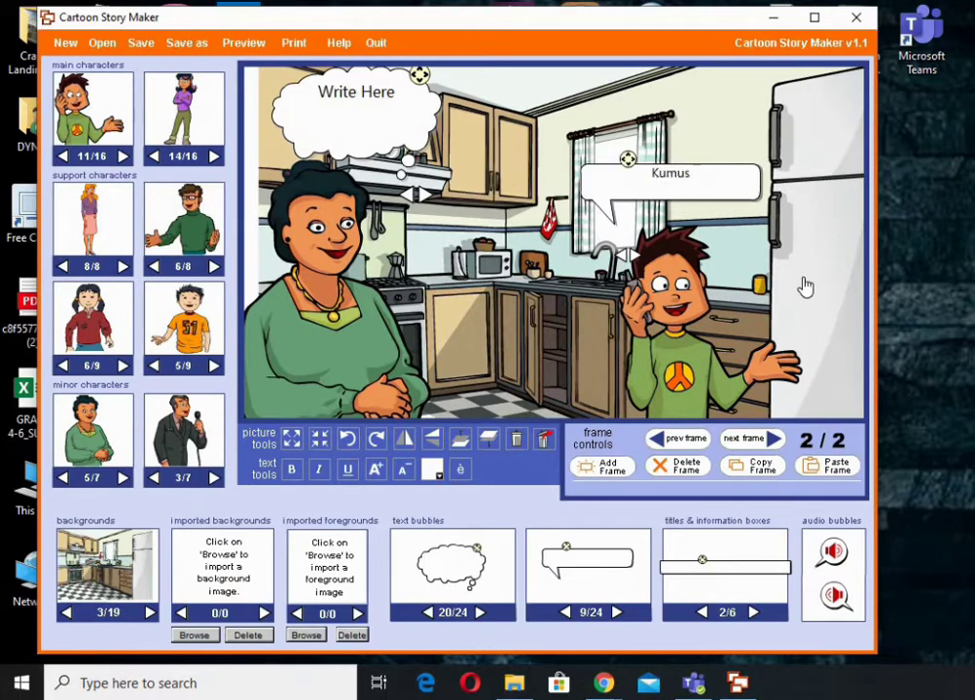
type("ta ka? Kailan ka papasok sa paaralan")
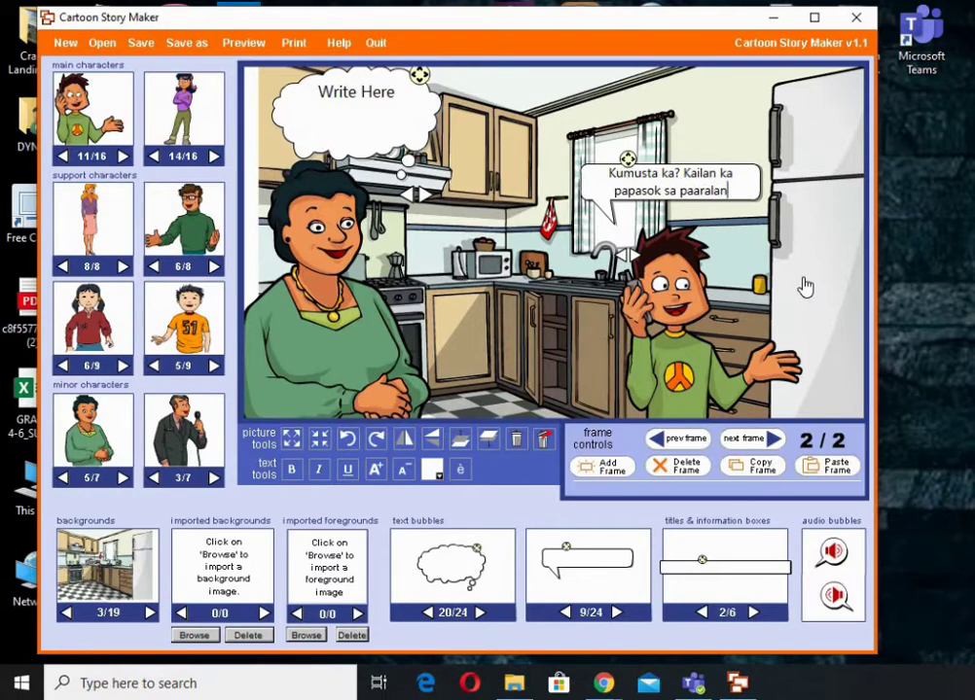
type("?")
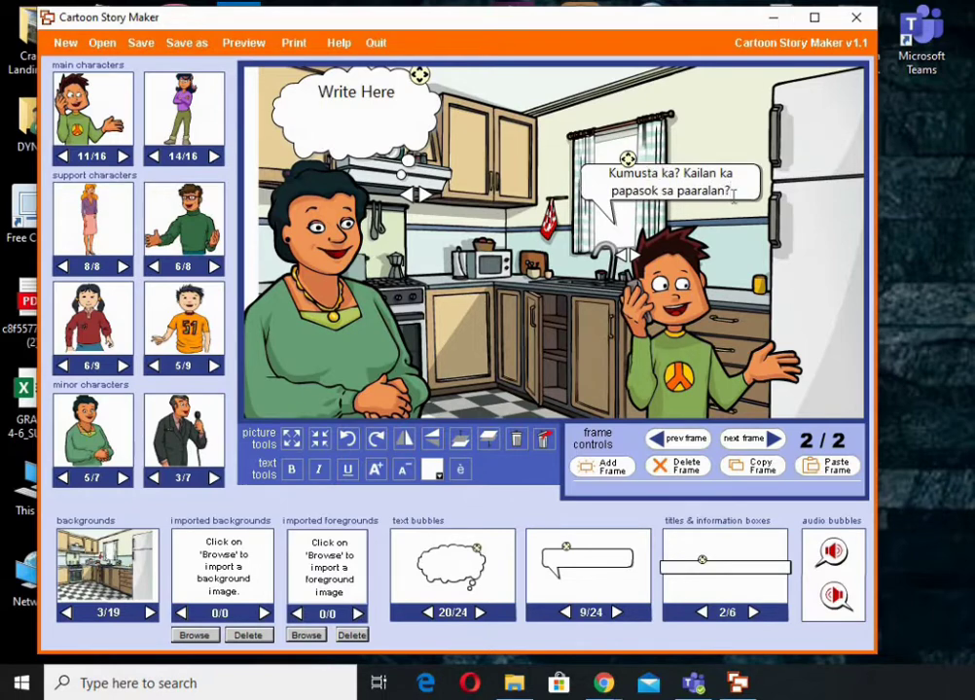
- Make the boy's question text bold and a size larger
left_click_drag(732, 190, 479, 147)
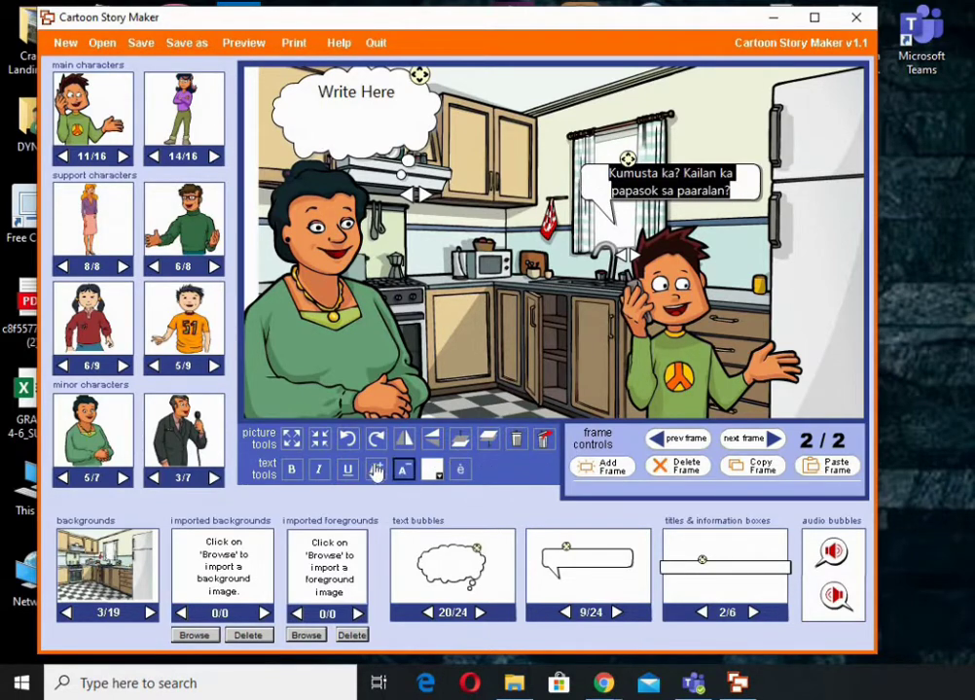
left_click(292, 470)
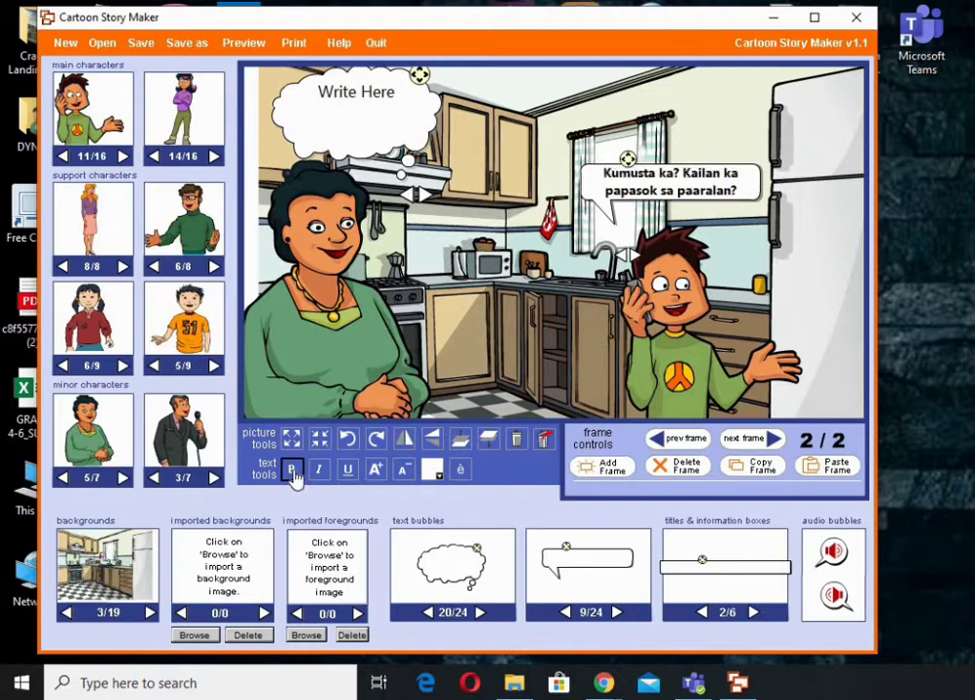
left_click(375, 470)
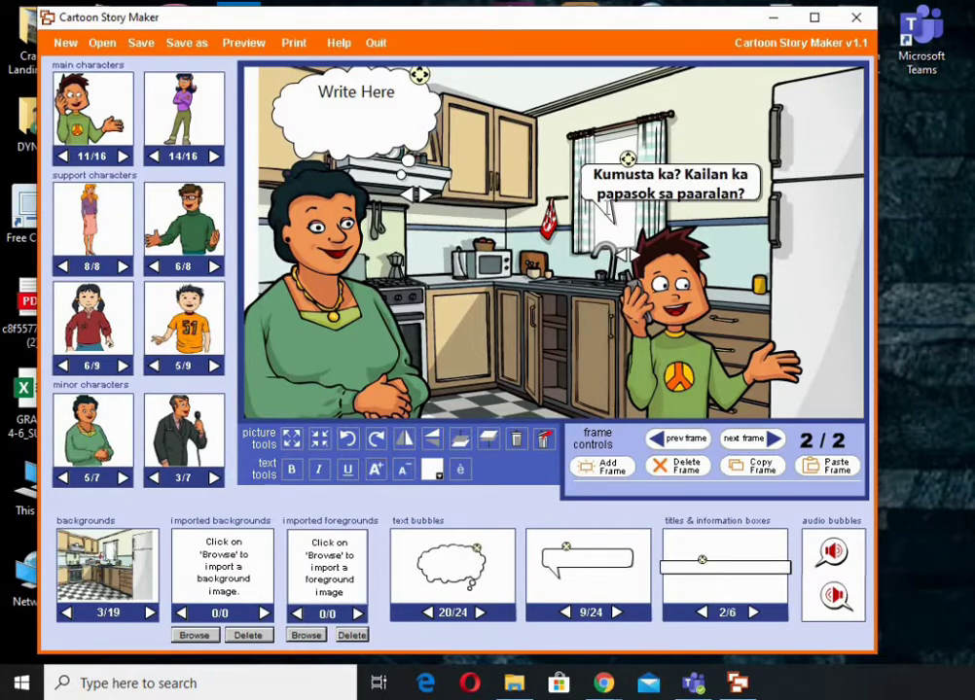
- Enlarge the boy's speech bubble four steps and reposition its tail to lower left
left_click(296, 439)
left_click(296, 440)
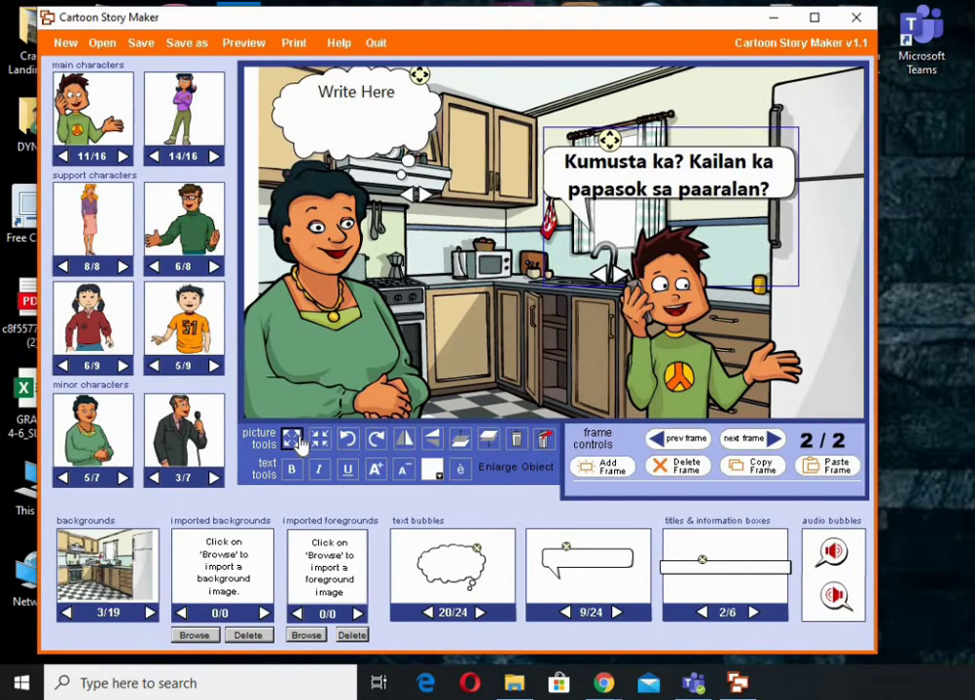
left_click(296, 439)
left_click(296, 440)
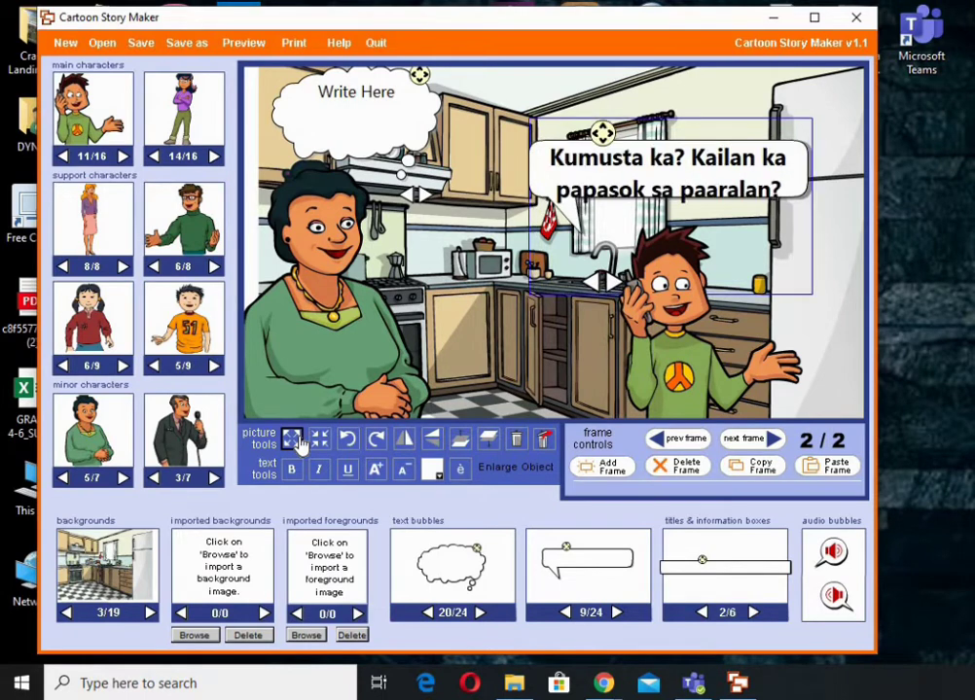
left_click(482, 226)
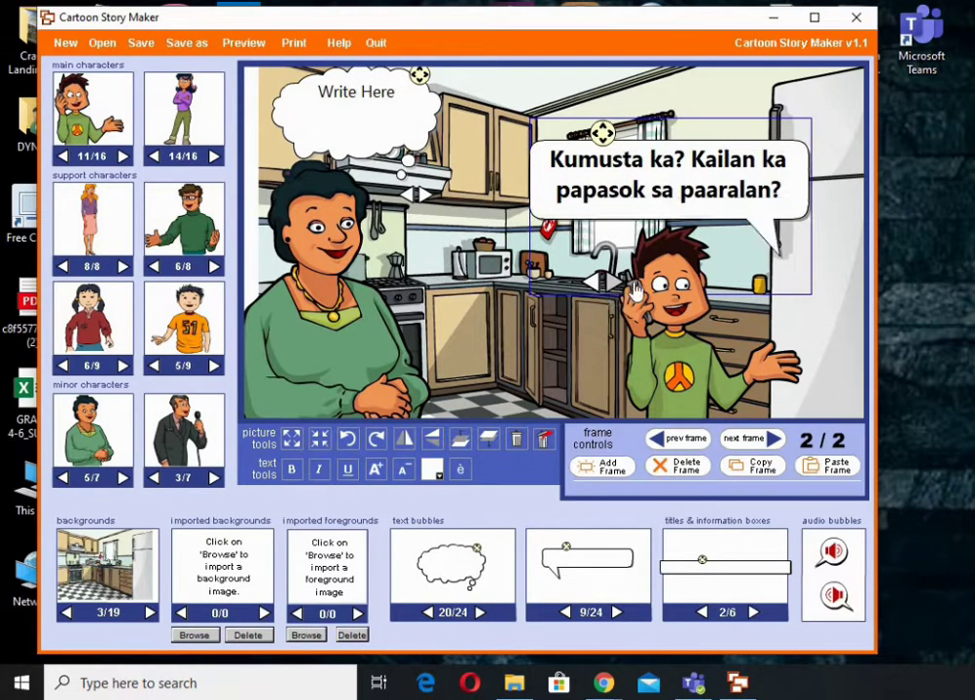
left_click(611, 283)
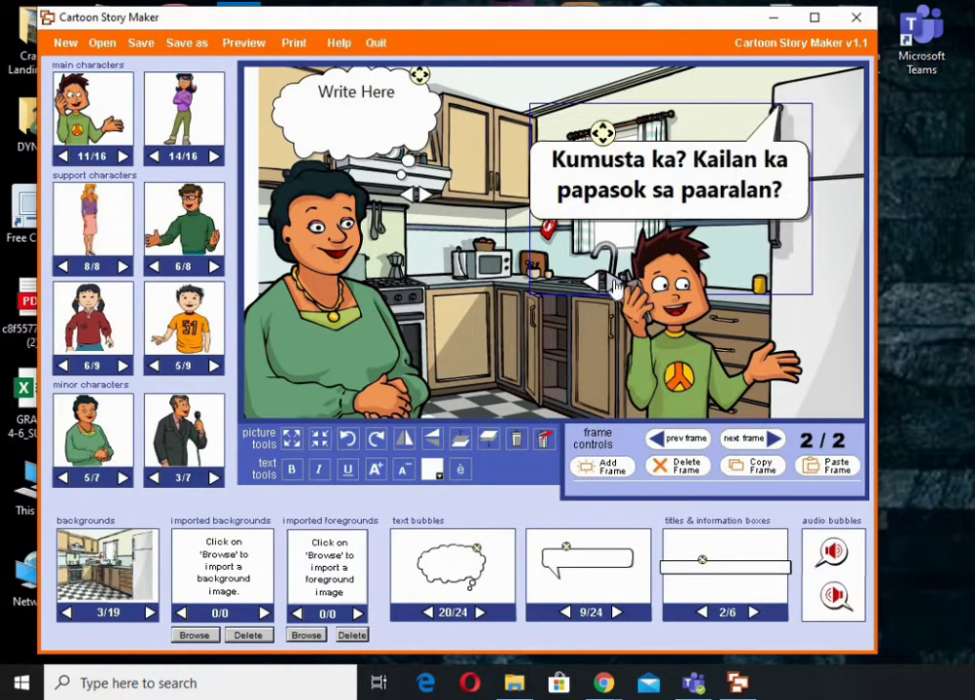
left_click(611, 283)
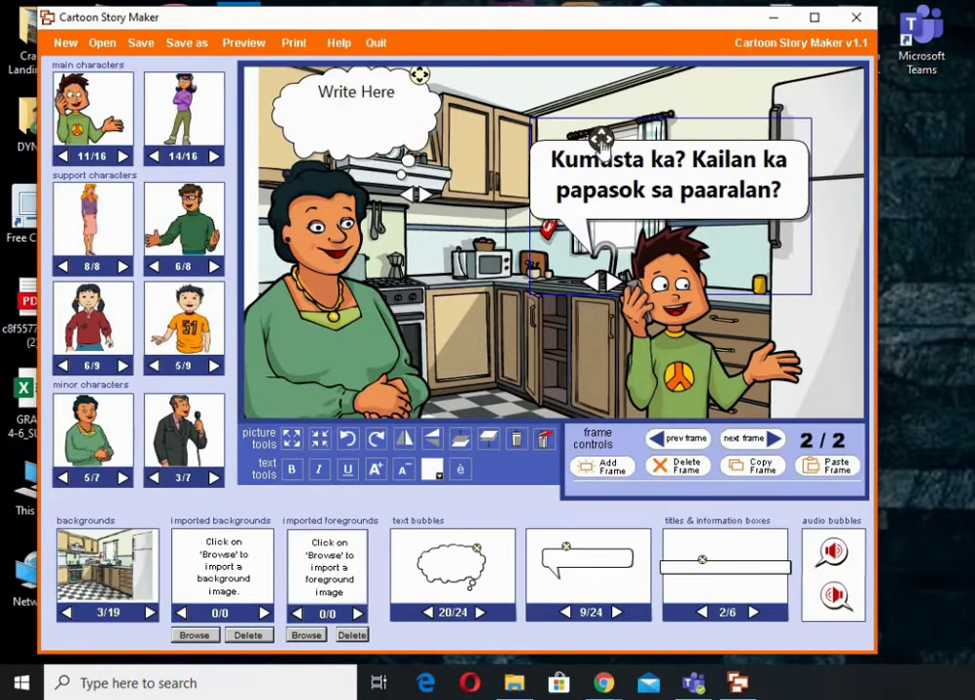
- Nudge the boy's bubble up-right and write 'Sino ang kausap niya?' in the woman's bubble
left_click_drag(601, 141, 625, 129)
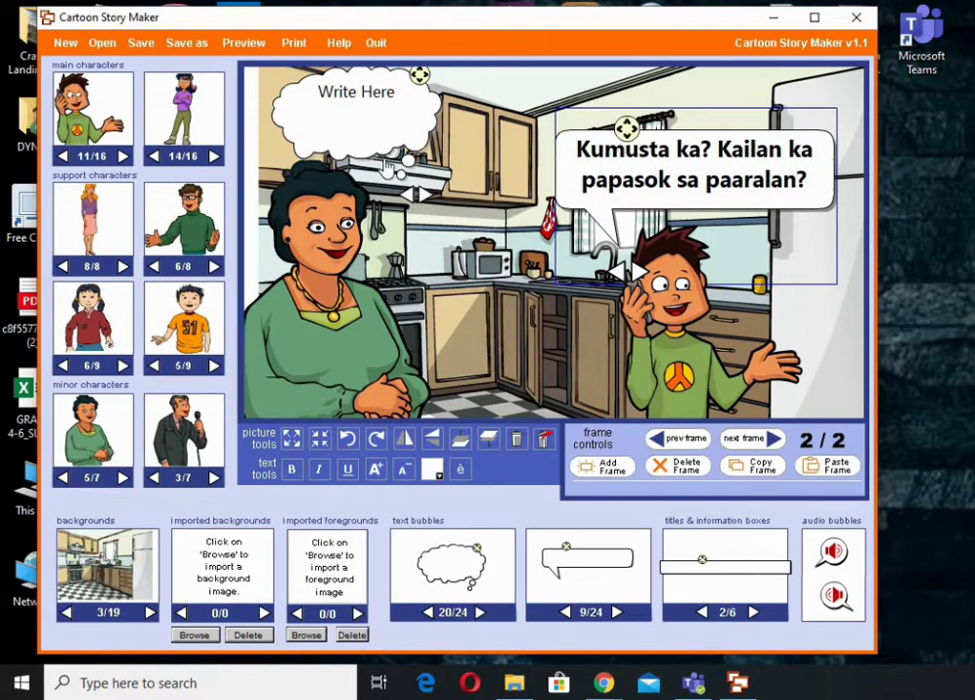
left_click(365, 113)
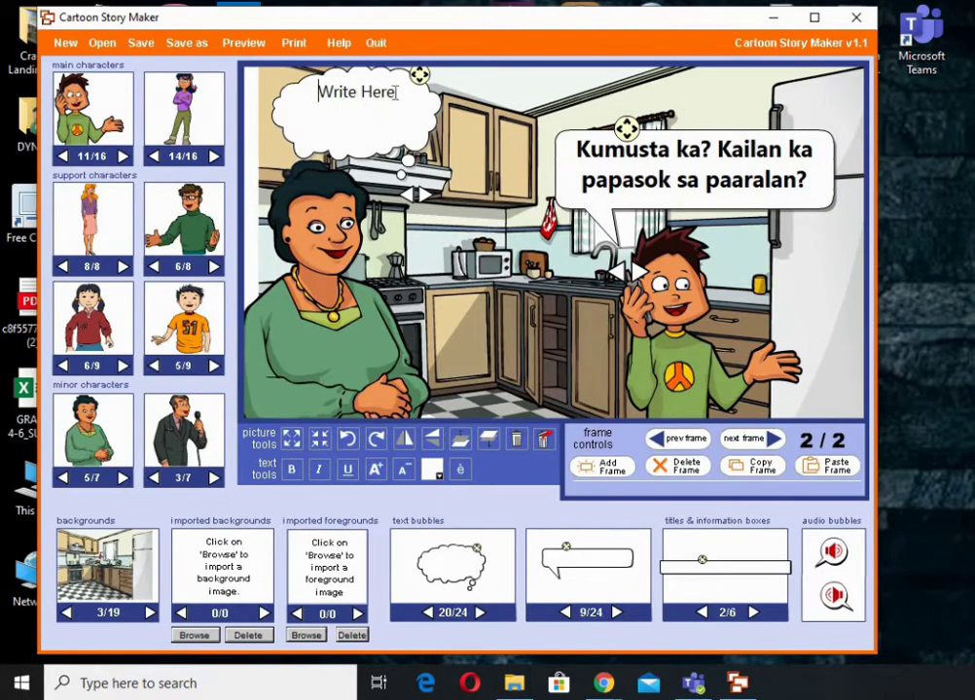
left_click_drag(319, 93, 397, 92)
type("Sino ang ")
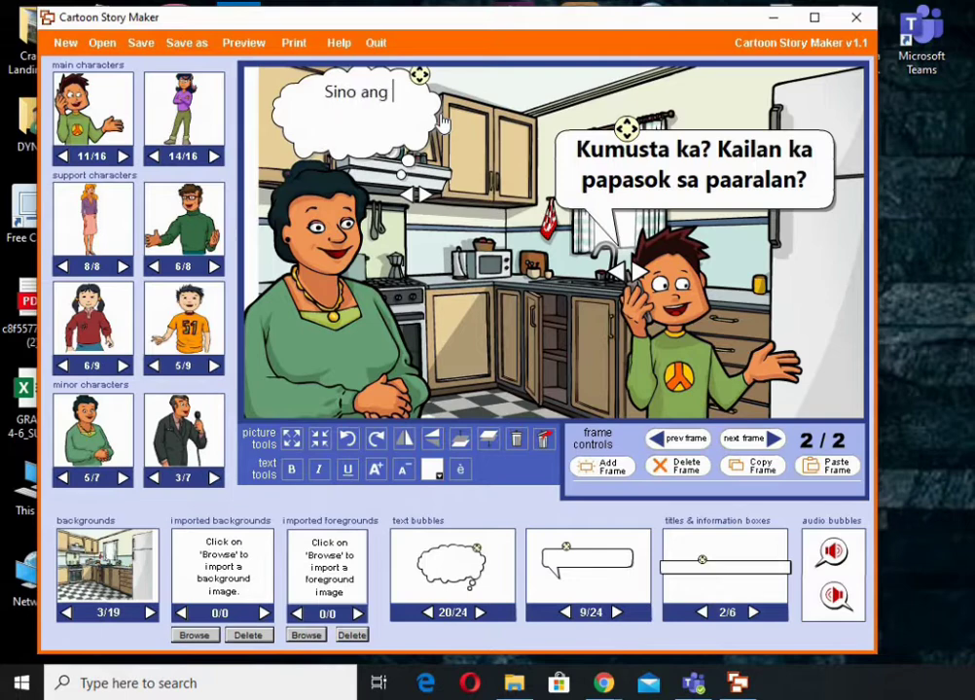
type("kausap ni")
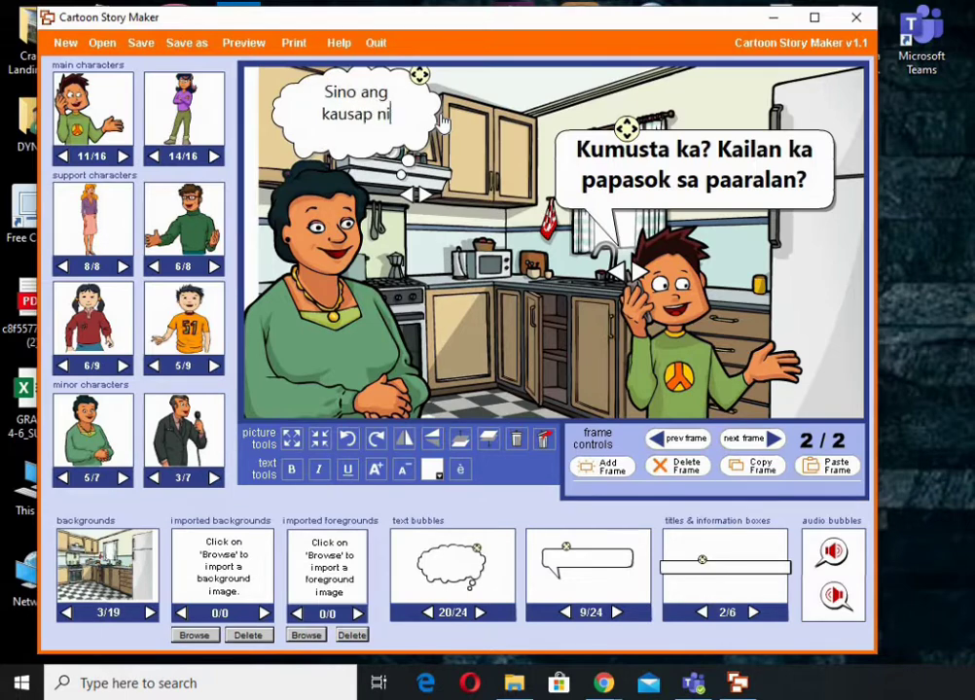
key("BackSpace")
key("BackSpace")
key("BackSpace")
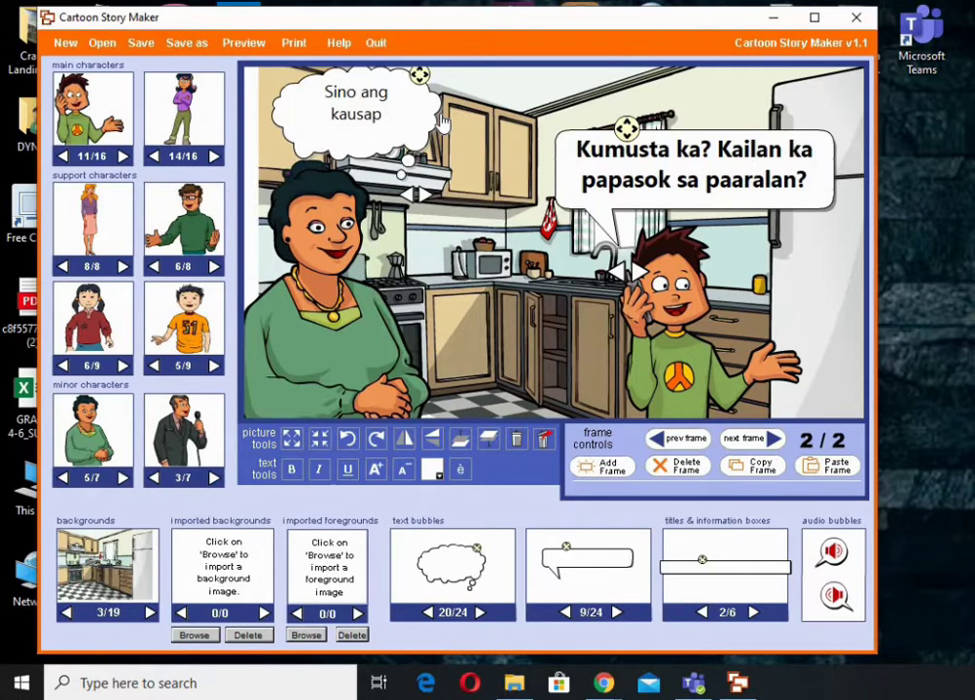
type("niya?")
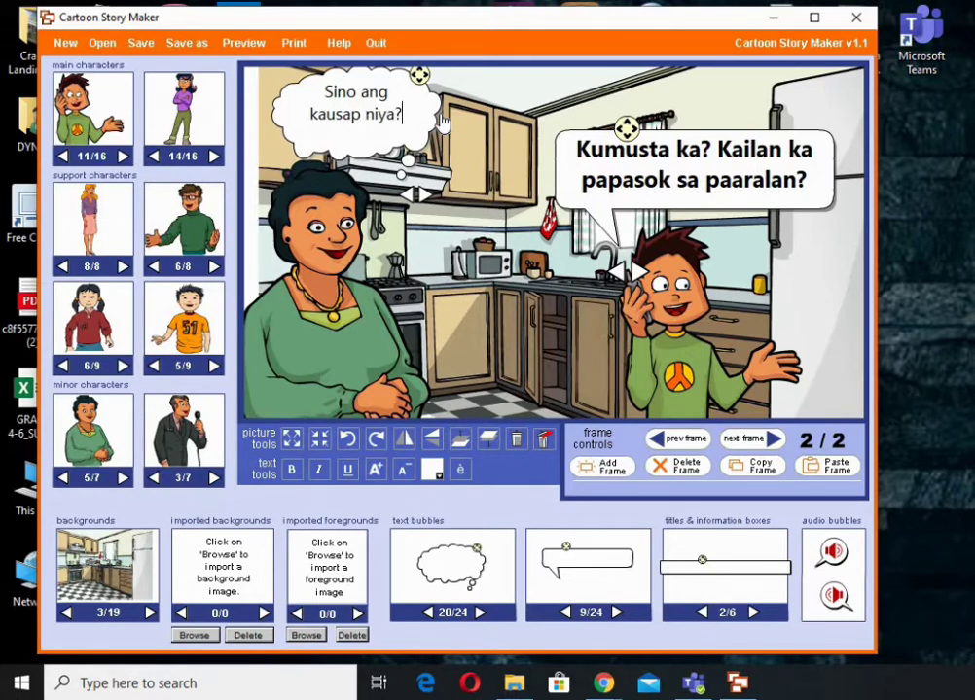
- Make the thought bubble's text bold and larger
left_click(306, 99, "shift")
left_click(291, 469)
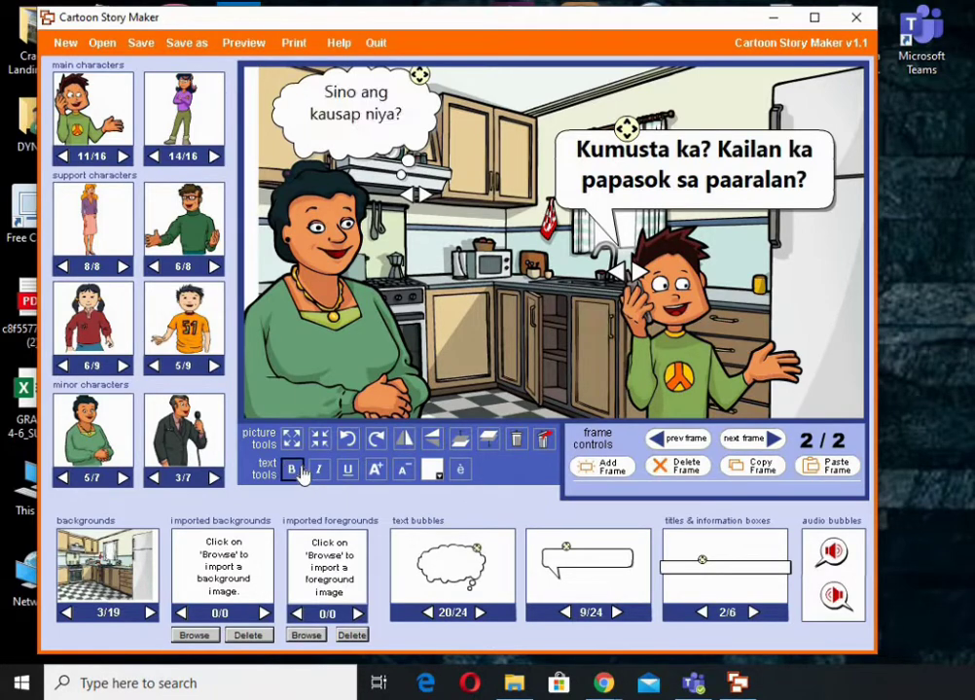
left_click(377, 468)
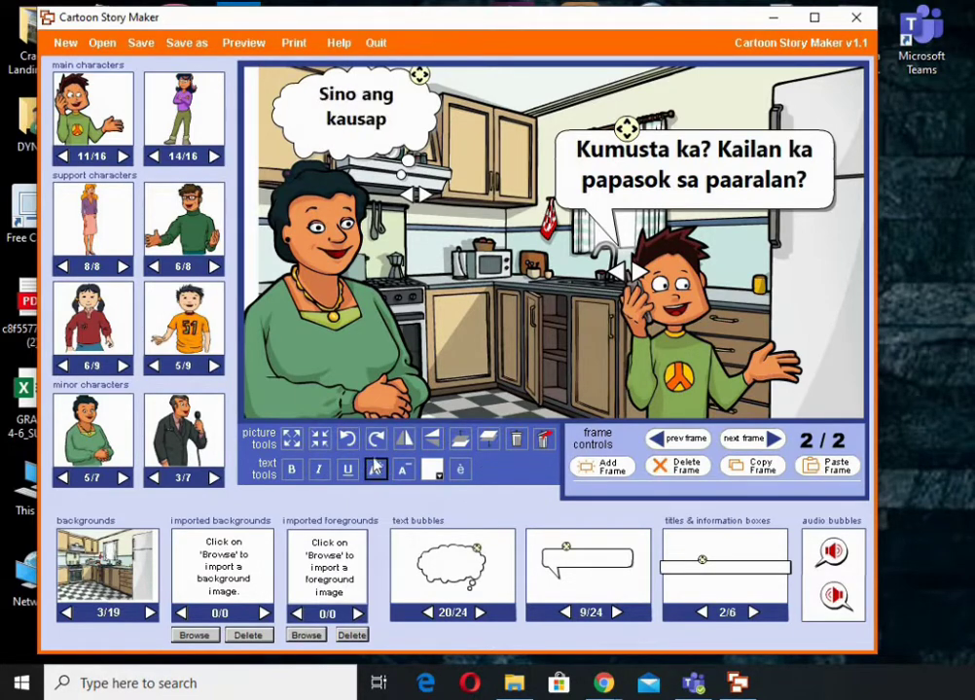
- Restore the thought-cloud shape and move the bubble above the mother's head
left_click(418, 195)
left_click(422, 196)
left_click(426, 199)
left_click(429, 201)
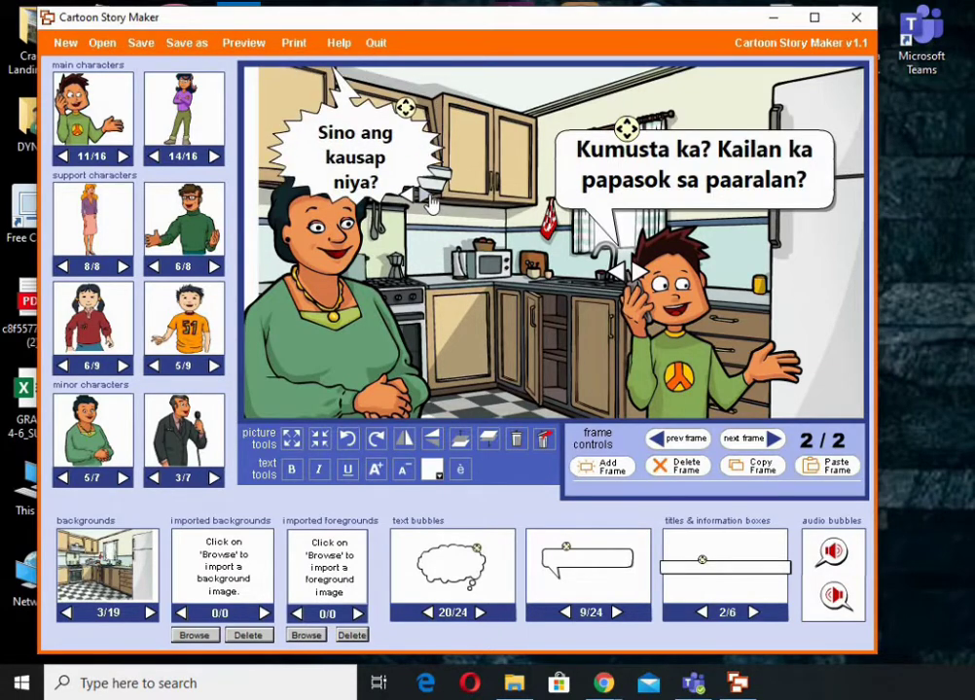
left_click(420, 199)
left_click(409, 199)
left_click_drag(320, 175, 321, 148)
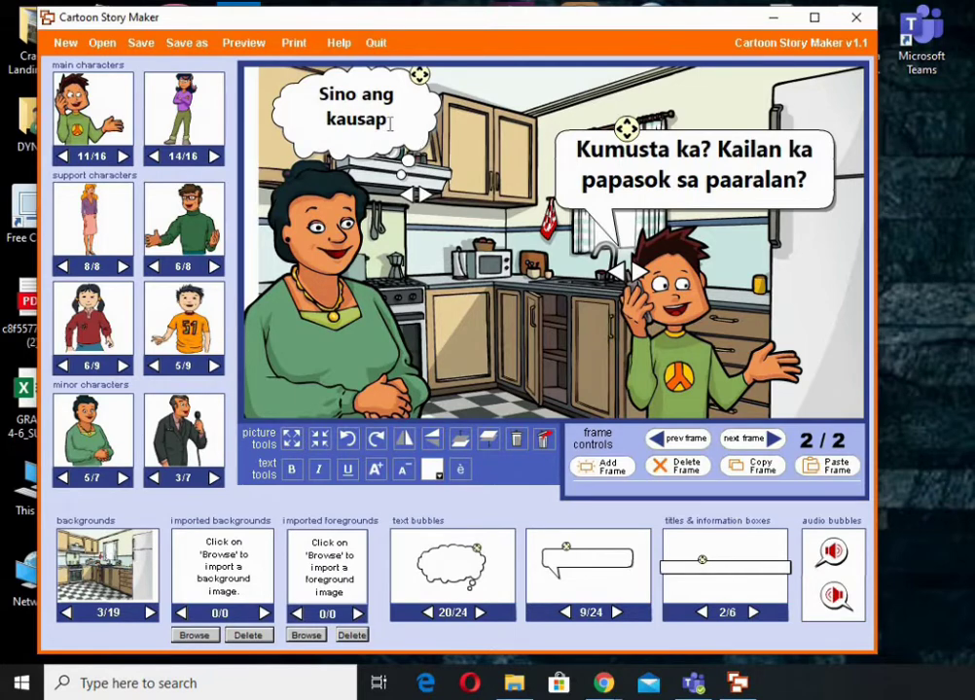
mouse_move(420, 76)
left_mouse_down()
mouse_move(481, 98)
mouse_move(419, 86)
left_mouse_up()
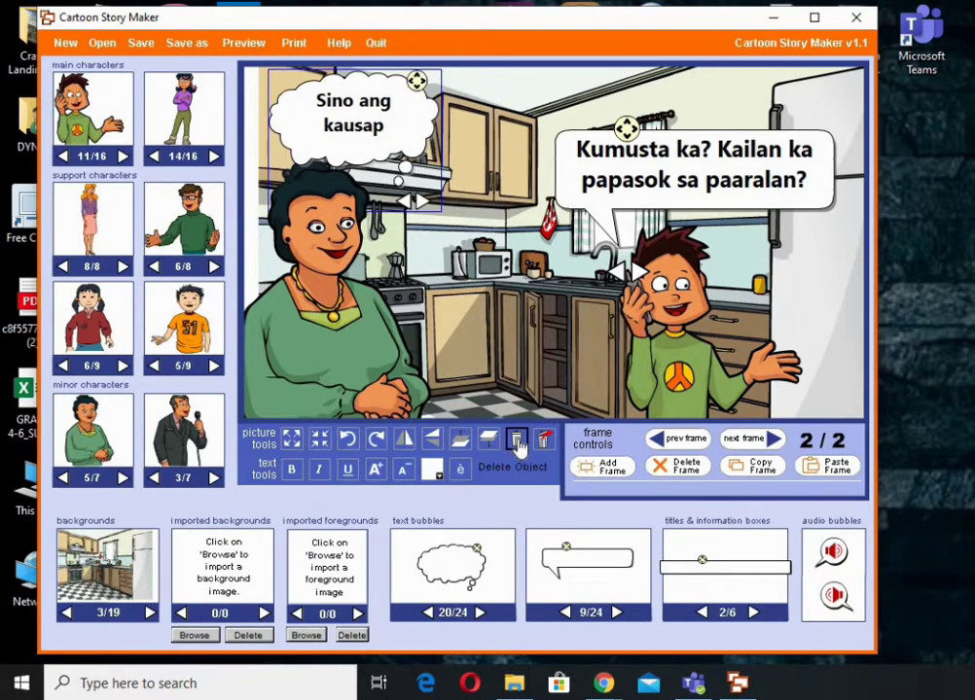
- Delete the old thought bubble and place a new cloud bubble above the mother
left_click(517, 445)
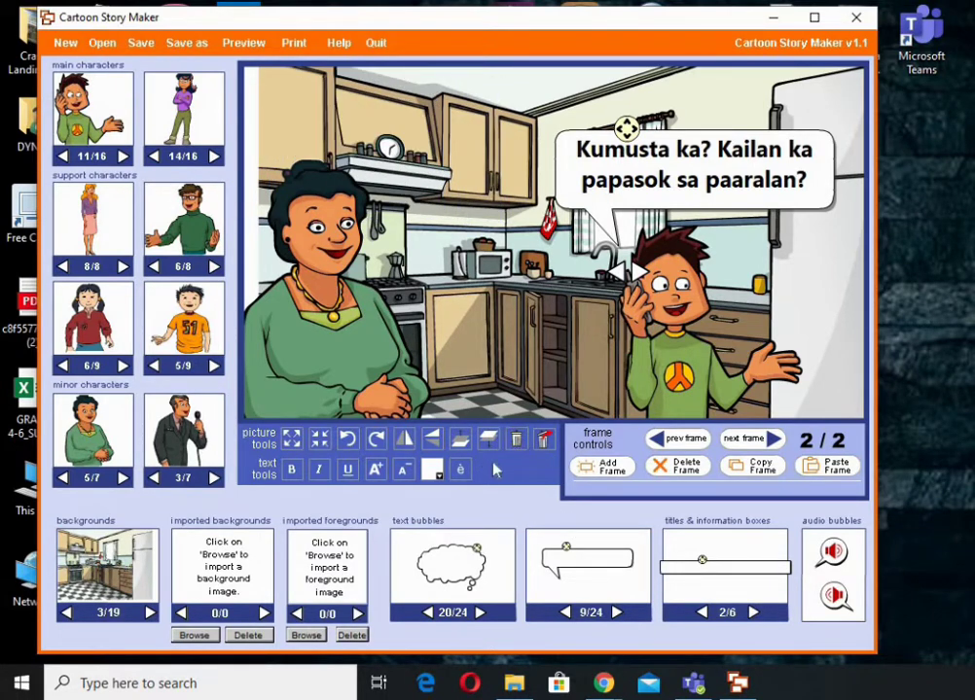
left_click(480, 613)
left_click(479, 613)
left_click(479, 612)
left_click(480, 612)
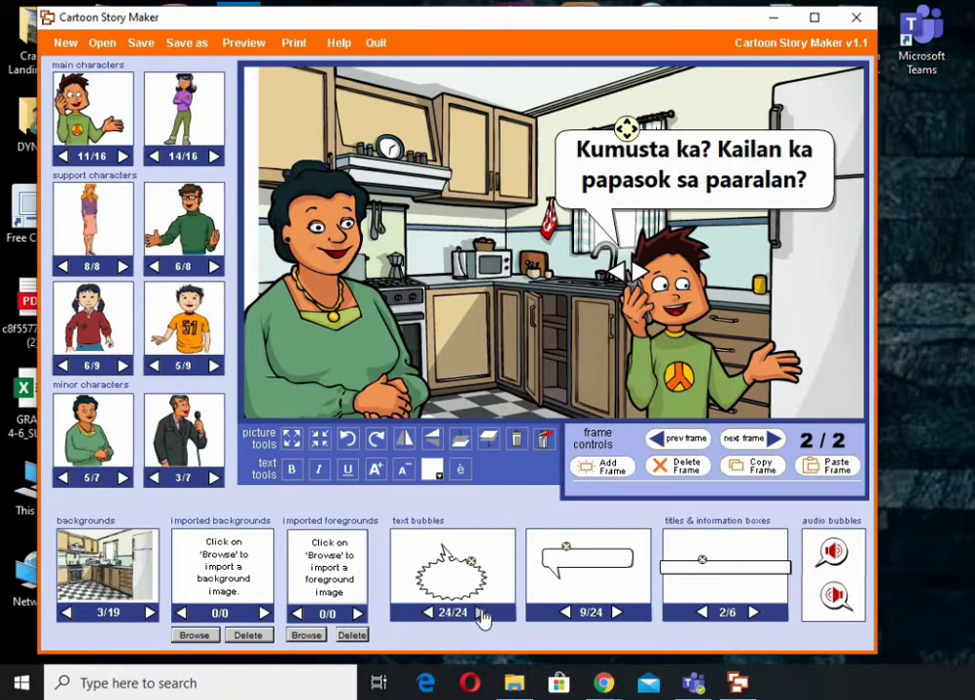
left_click(428, 614)
left_click(428, 613)
left_click(428, 613)
left_click(428, 614)
left_click_drag(459, 580, 365, 138)
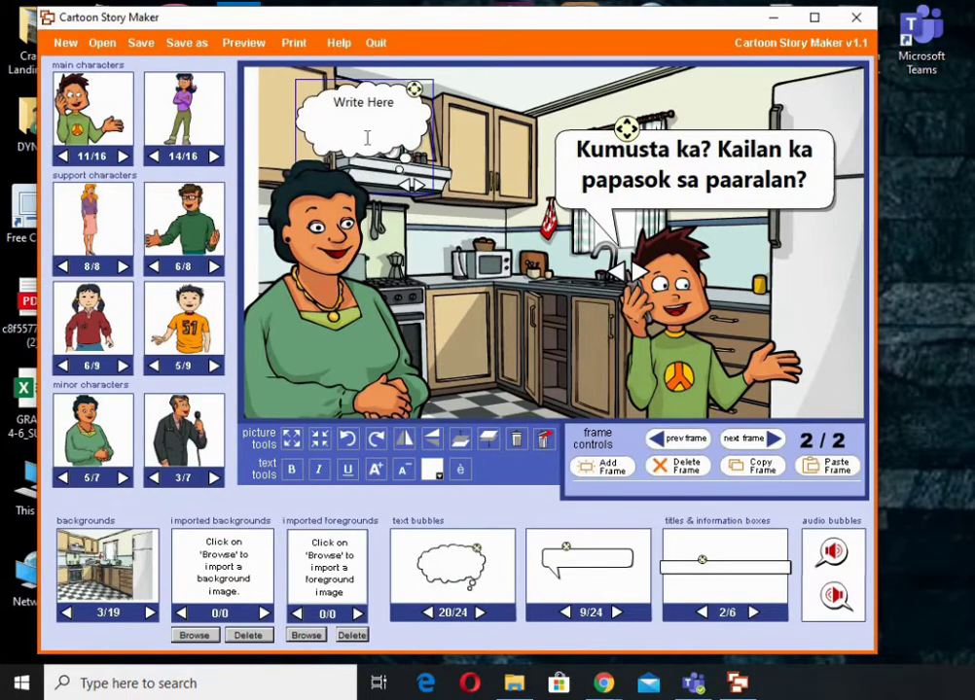
- Write 'Hmmmnnn' in the new cloud, enlarge it four steps and reposition it
left_click(400, 108)
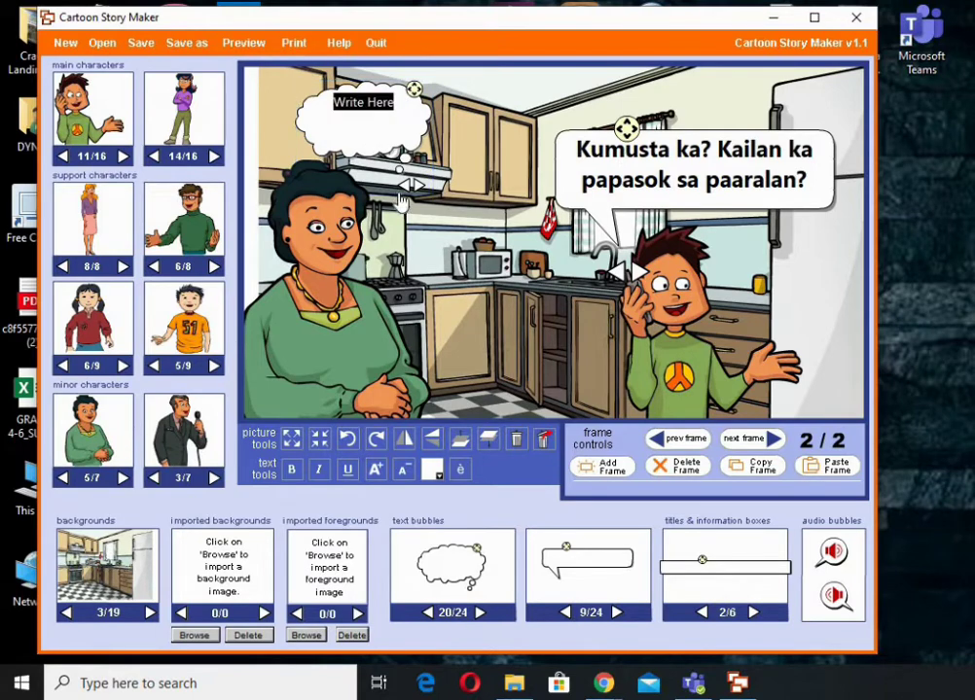
key("BackSpace")
type("Hmmmnn")
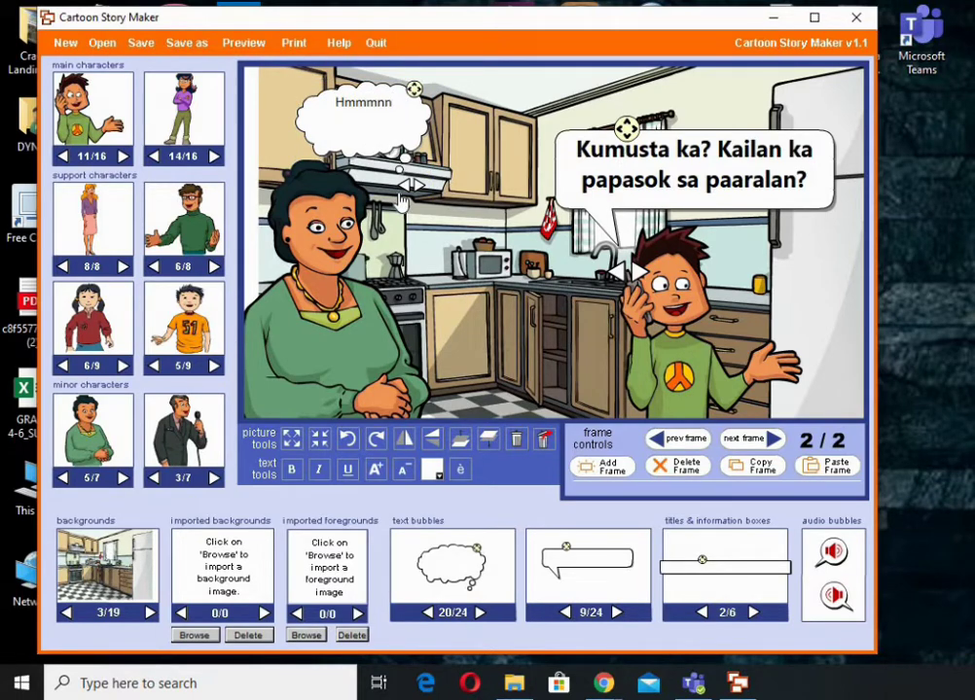
type("n")
left_click(324, 82)
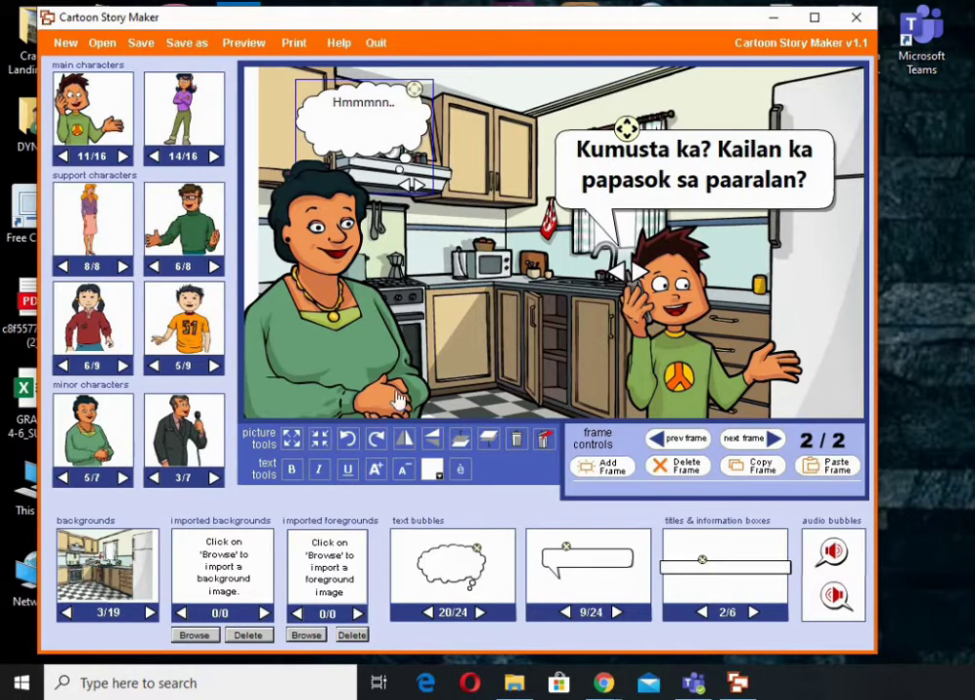
left_click(291, 439)
left_click(291, 439)
left_click(290, 439)
left_click(291, 439)
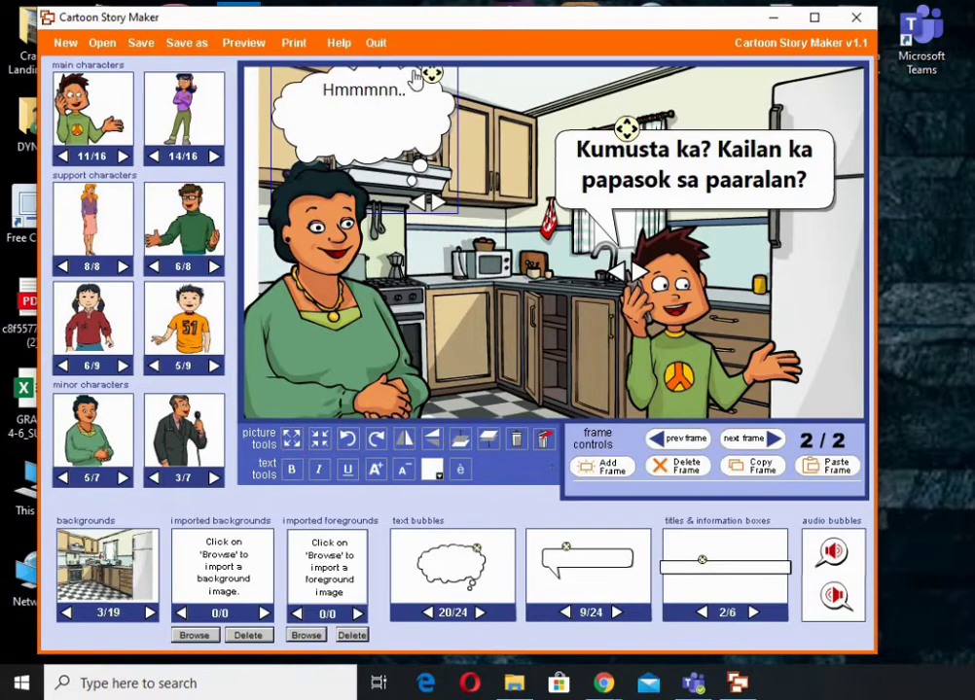
left_click_drag(435, 79, 267, 76)
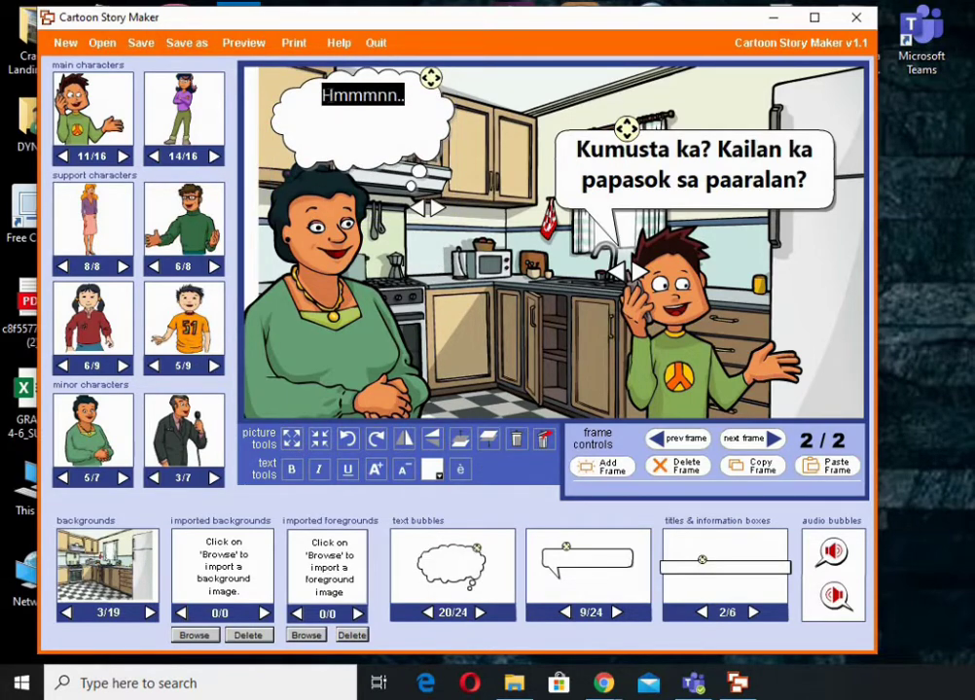
- Make the cloud text bold and larger, and add 'sino ang kausap niya?'
left_click(291, 470)
left_click(376, 469)
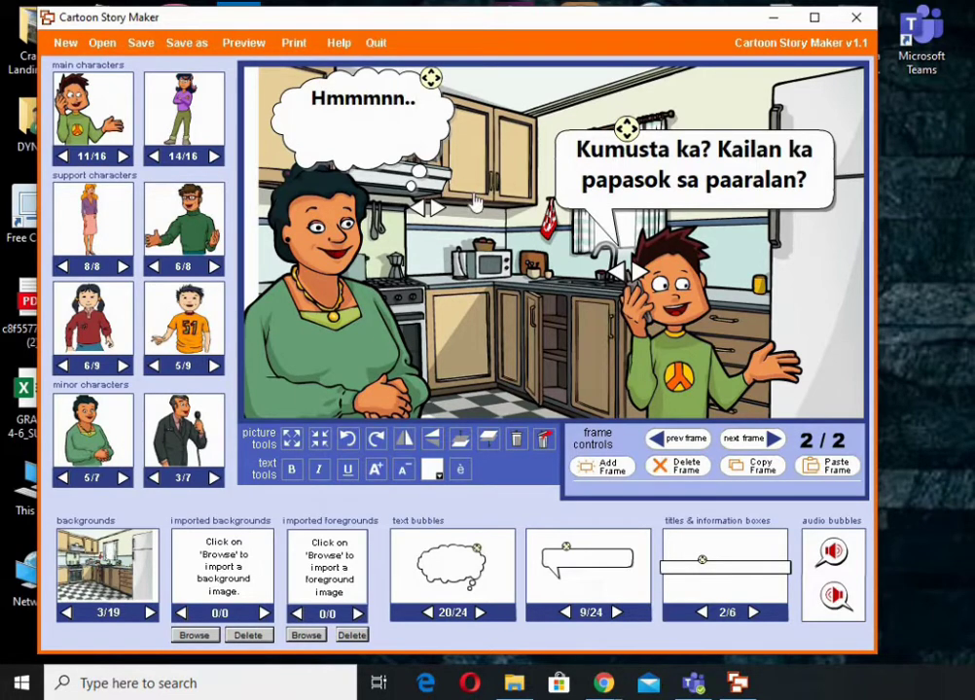
type("sino ang kausa")
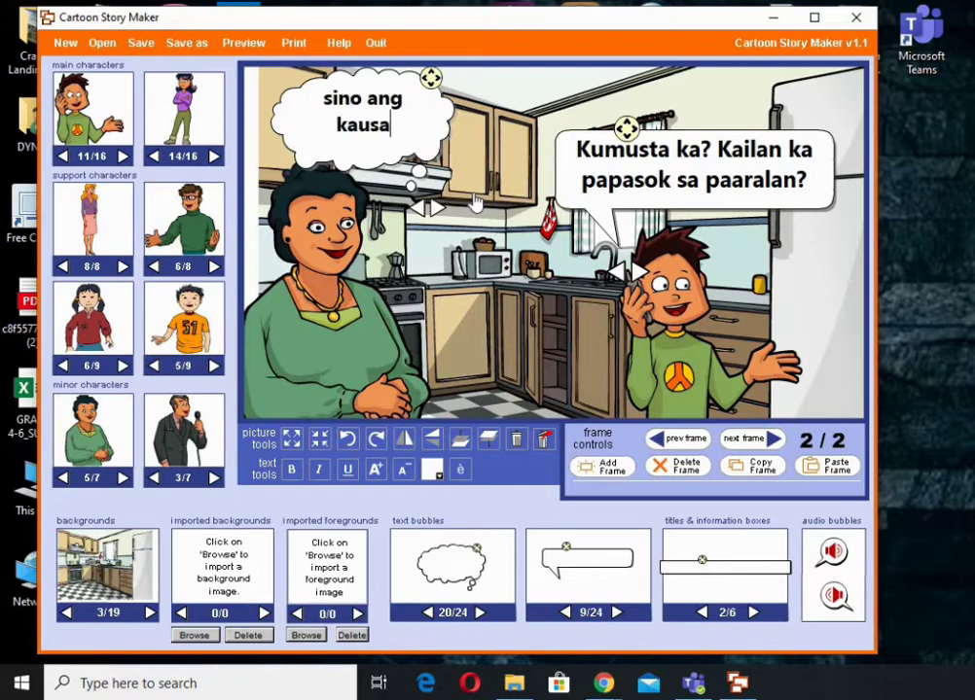
type("p")
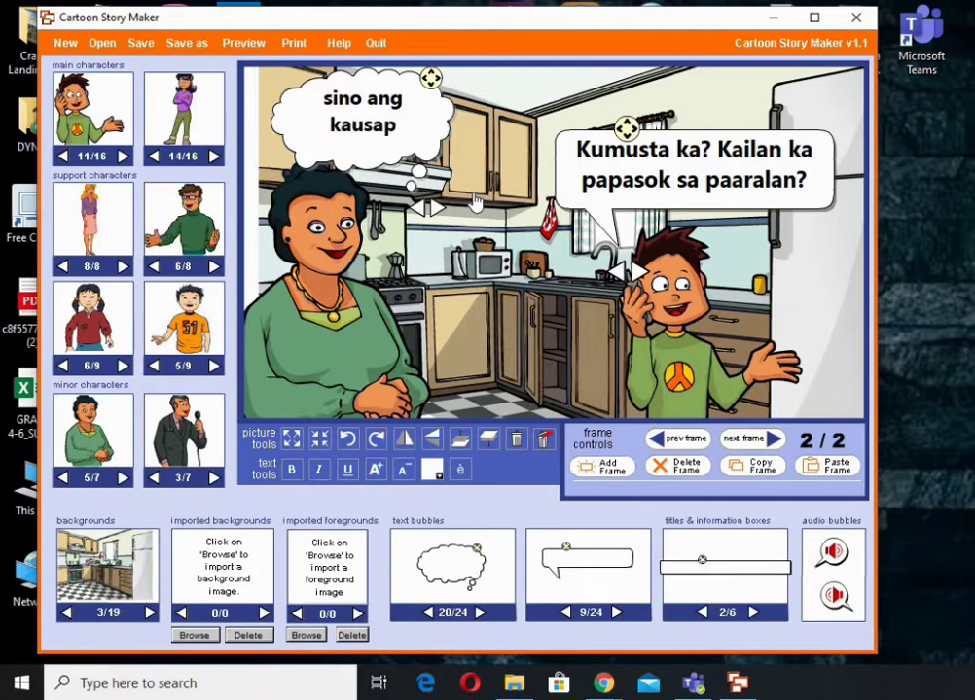
type(" niya")
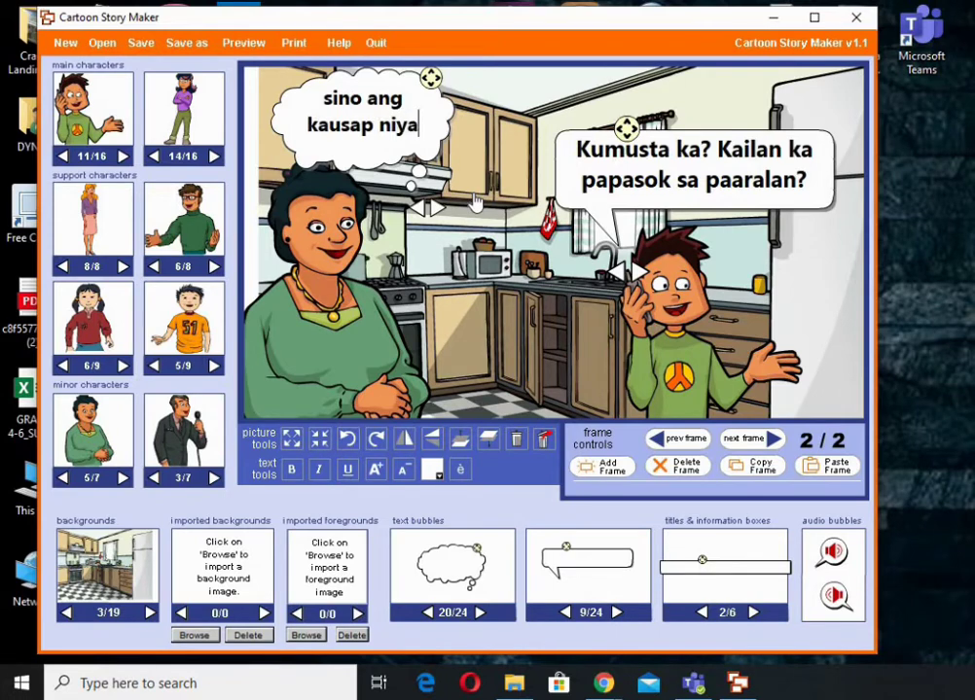
type("?")
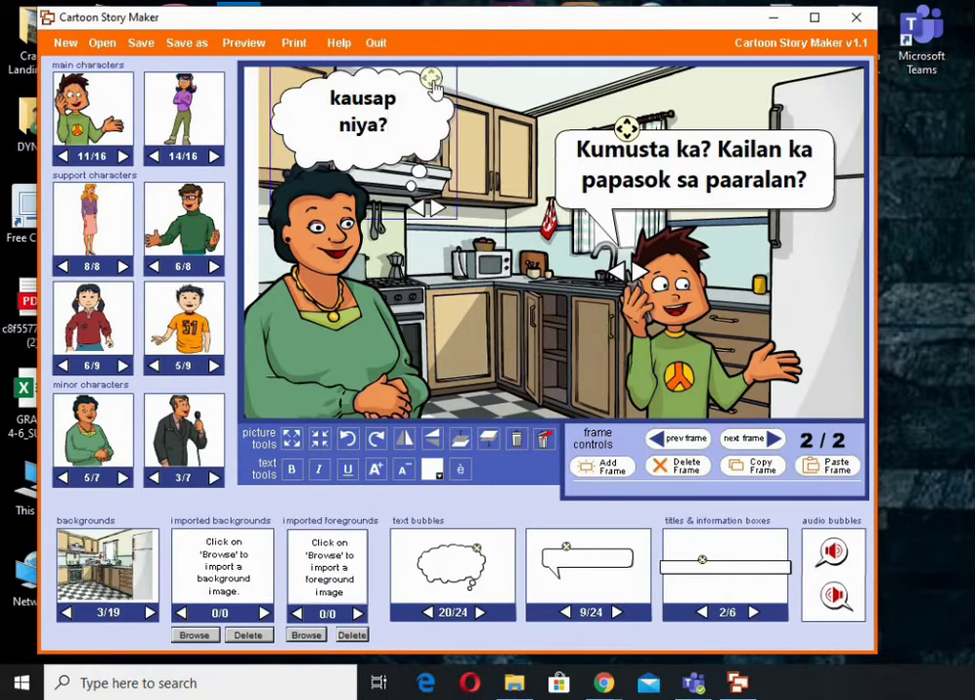
- Enlarge the cloud six more steps and restore 'Hmmmnn..' ahead of the question
left_click(292, 443)
left_click(292, 442)
left_click(292, 443)
left_click(292, 442)
left_click(291, 443)
left_click(292, 443)
left_click_drag(443, 77, 447, 92)
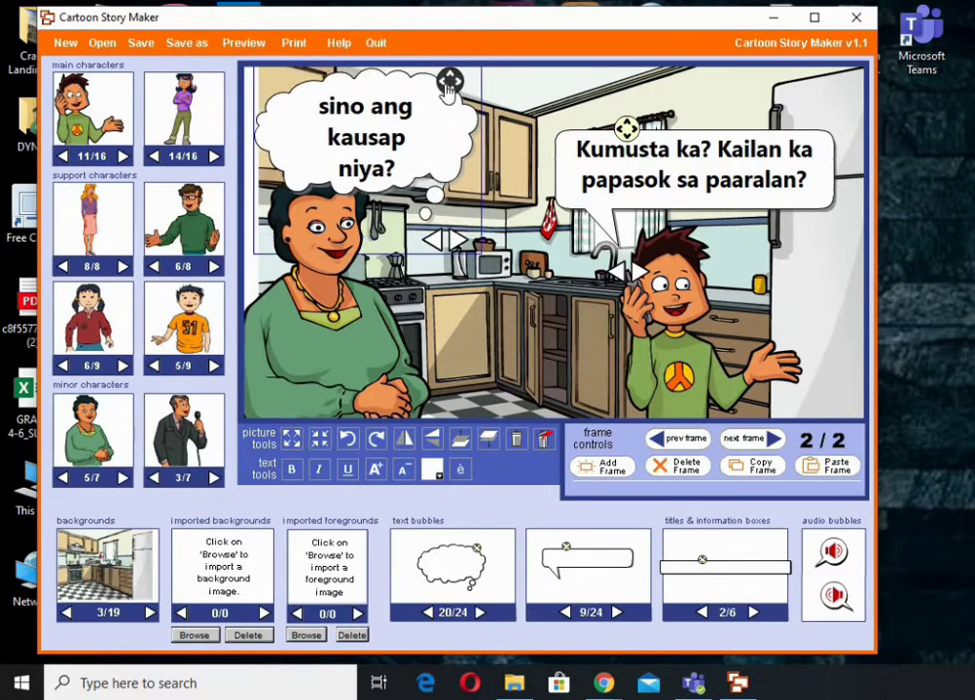
left_click_drag(395, 171, 312, 110)
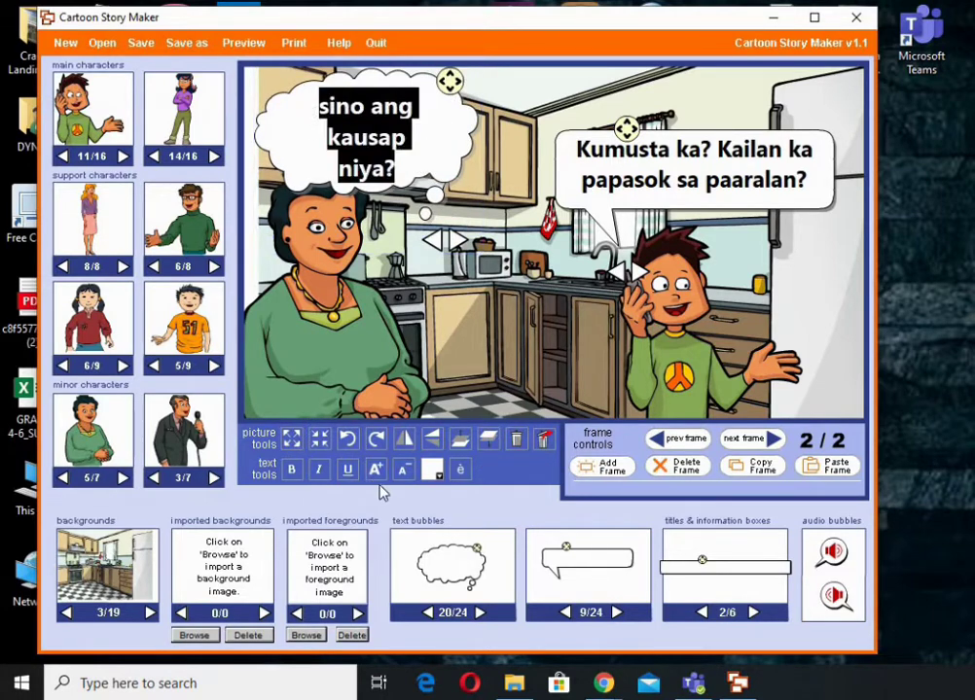
type("Hmmmnn.. sino ang kausap niya?")
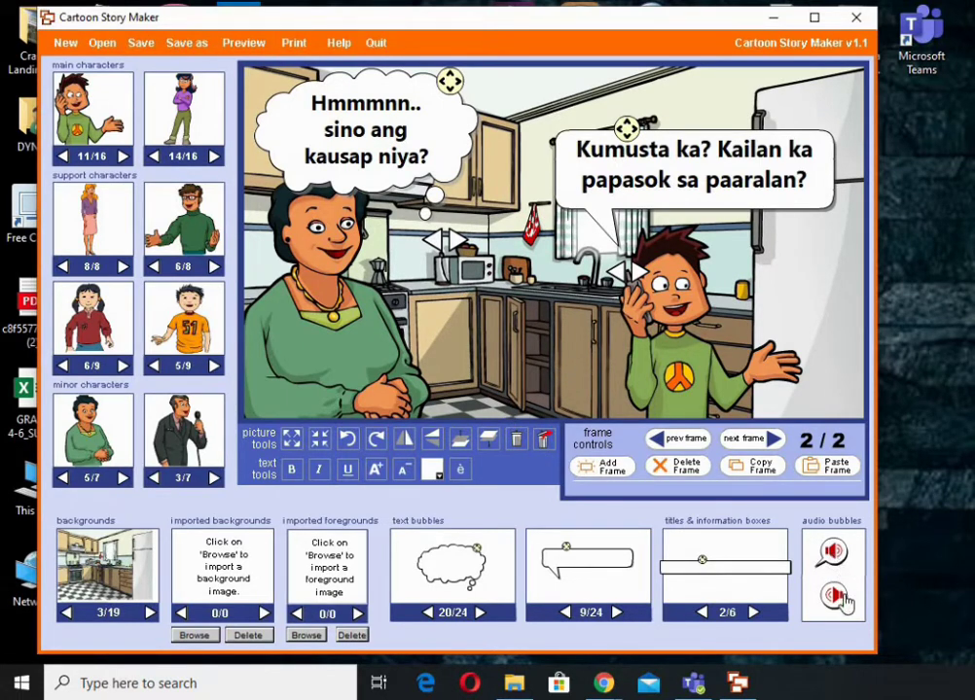
- Place an audio bubble inside the mother's thought cloud beside 'kausap niya?'
left_click_drag(834, 574, 302, 144)
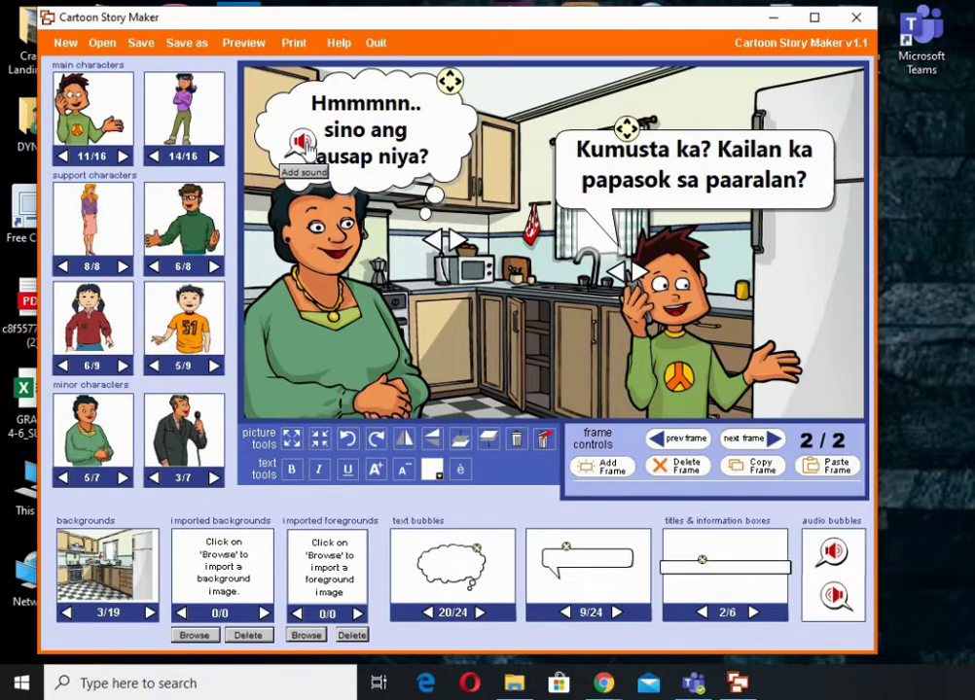
- Record a new voice clip for the thought bubble's sound icon
left_click(303, 144)
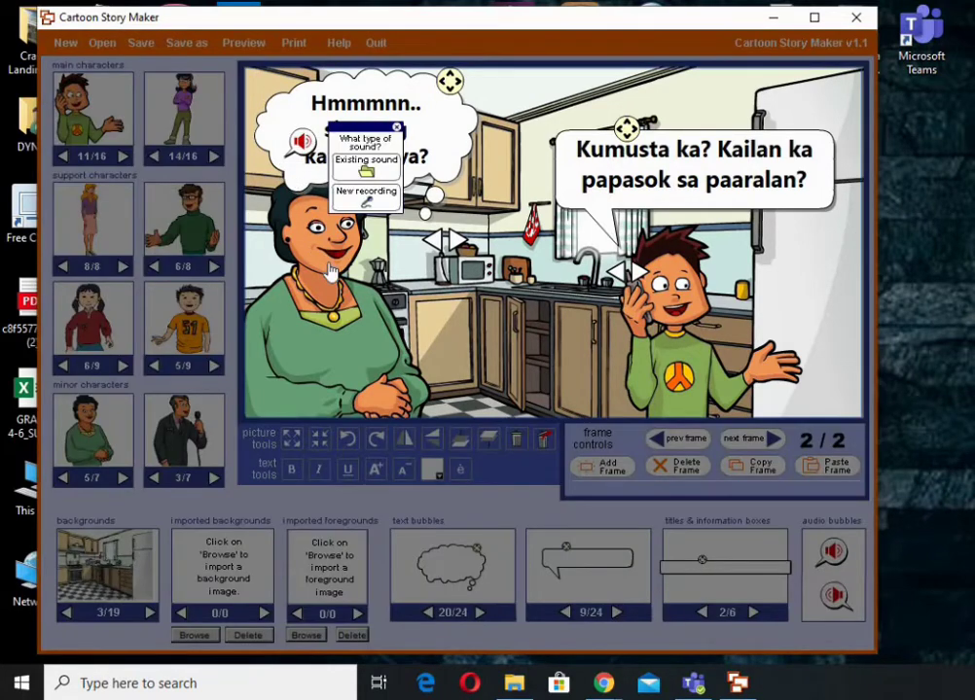
left_click(369, 198)
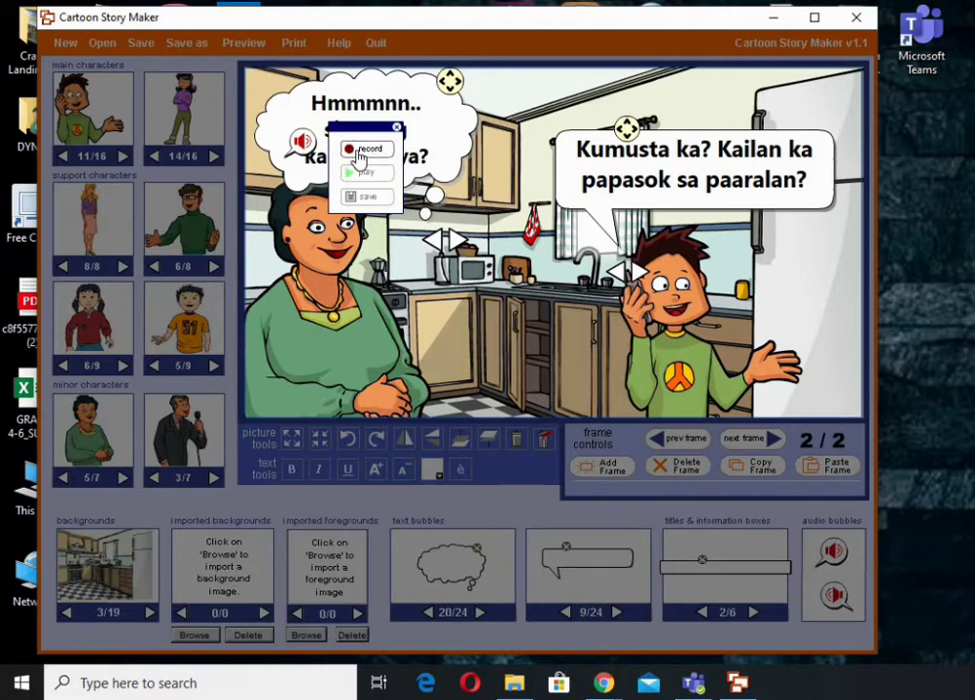
left_click(361, 159)
left_click(365, 150)
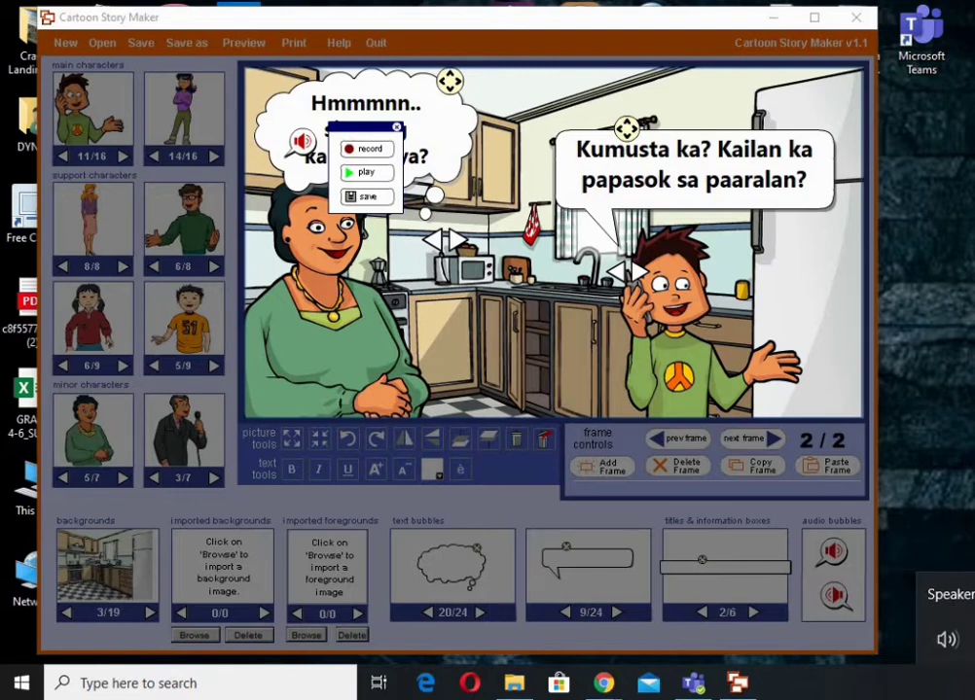
- Play back the recorded clip several times, raising the speaker volume
left_click(379, 177)
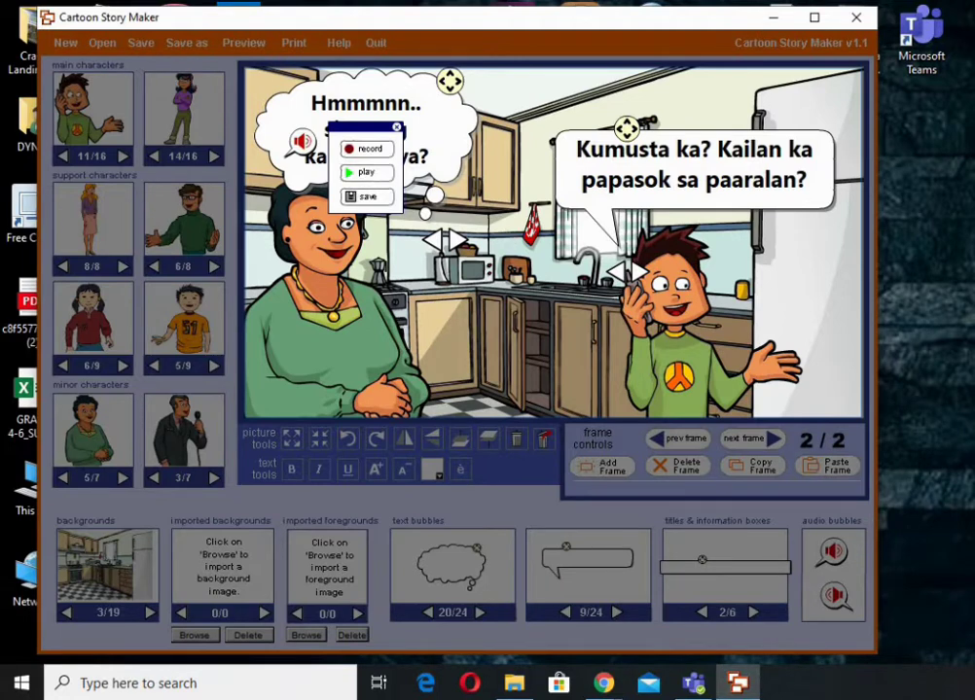
key("XF86AudioRaiseVolume")
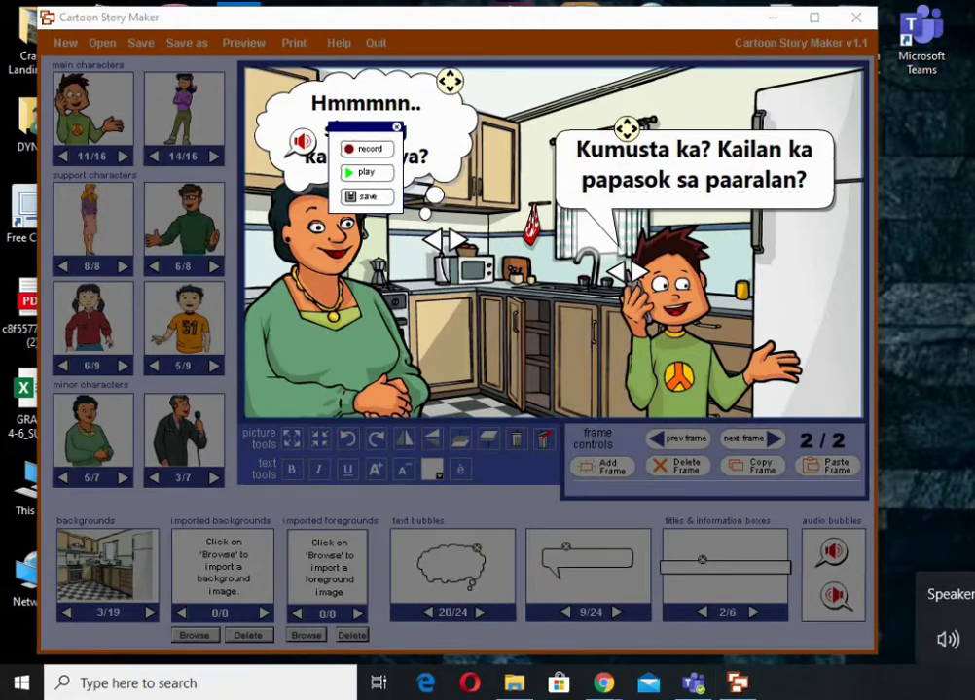
left_click(354, 177)
left_click(362, 173)
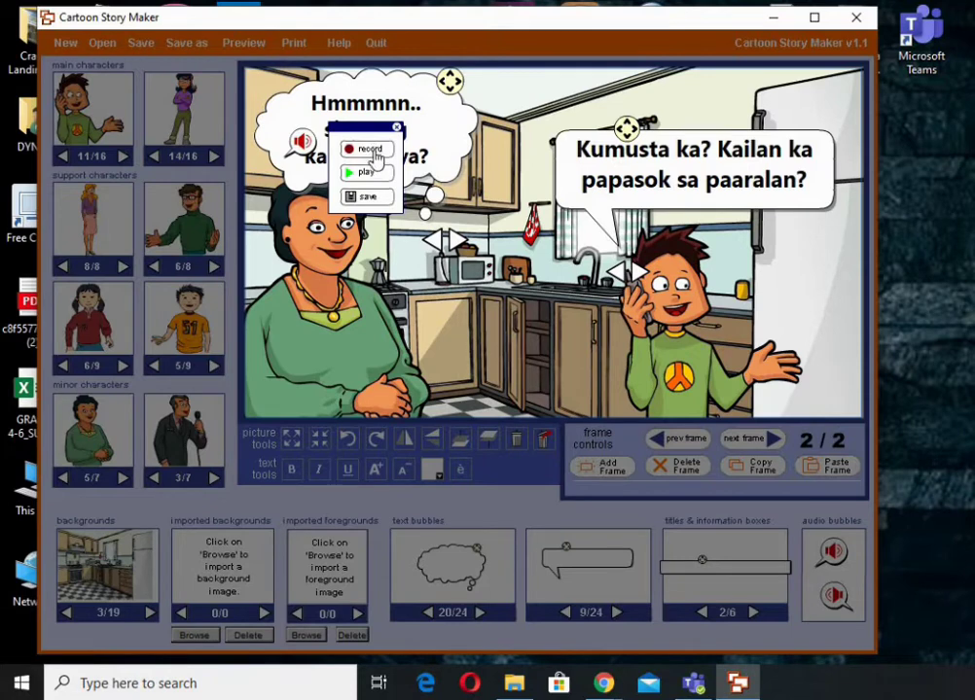
- Re-record the thought bubble's voice clip and play back the new recording
left_click(375, 154)
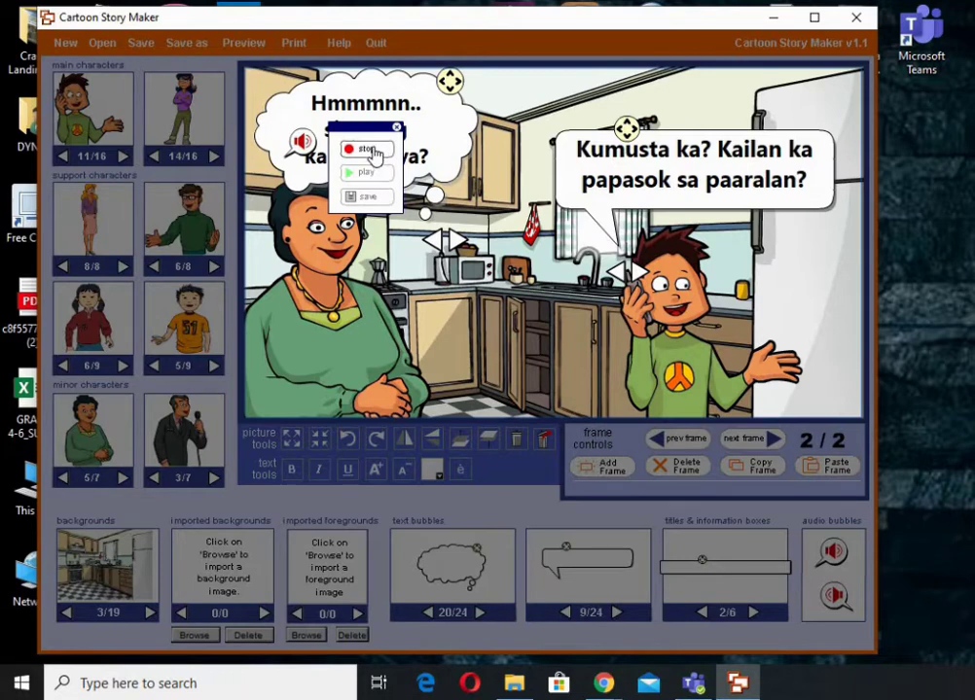
left_click(368, 150)
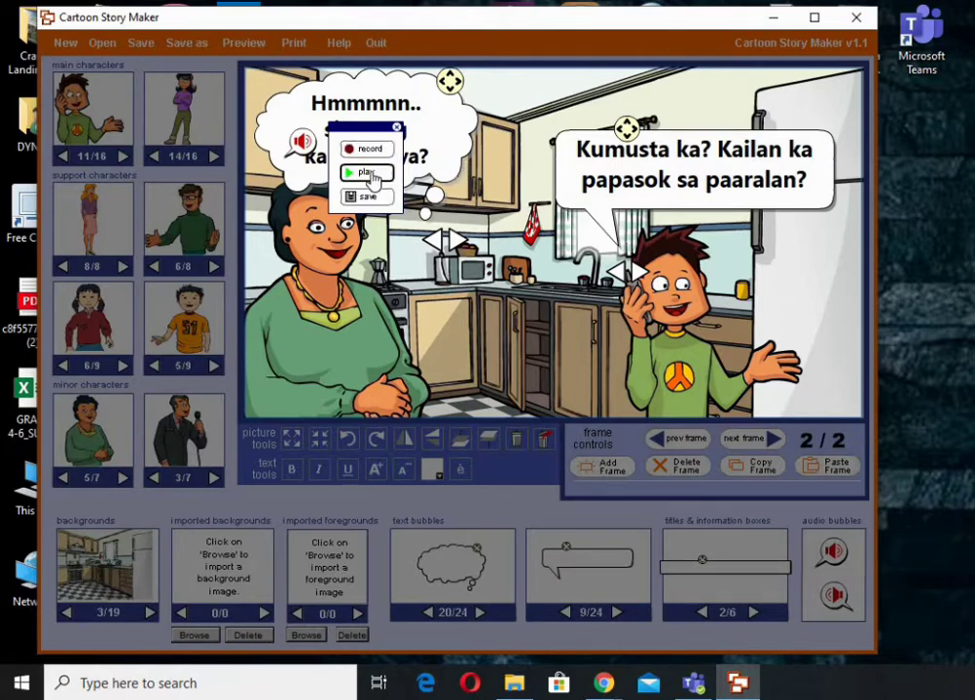
left_click(351, 174)
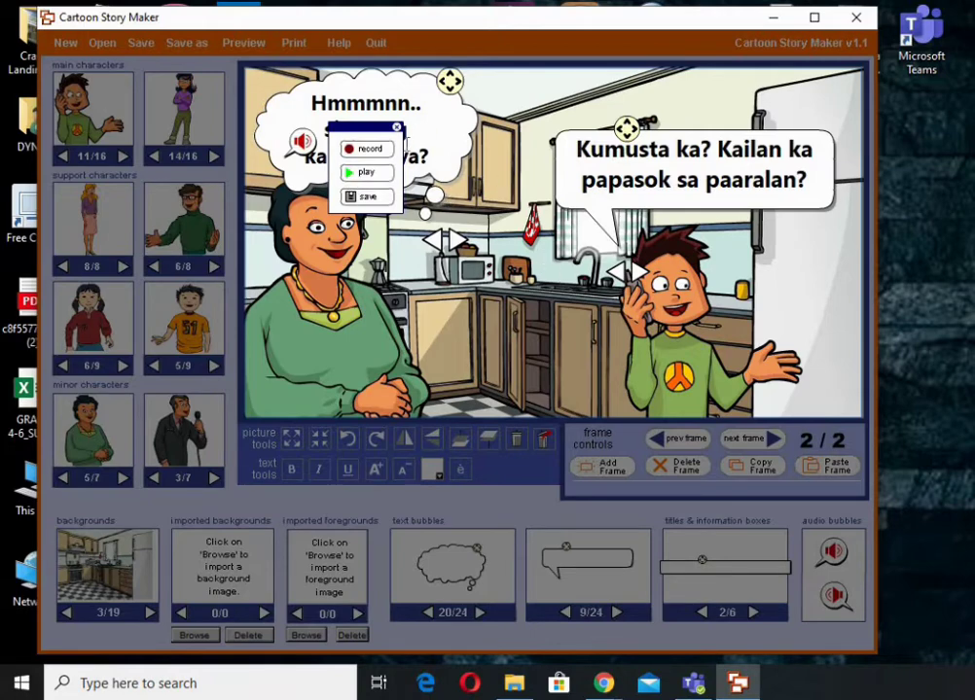
- Close the recording panel and move the audio icon up-left off the word 'kausap'
left_click(297, 144)
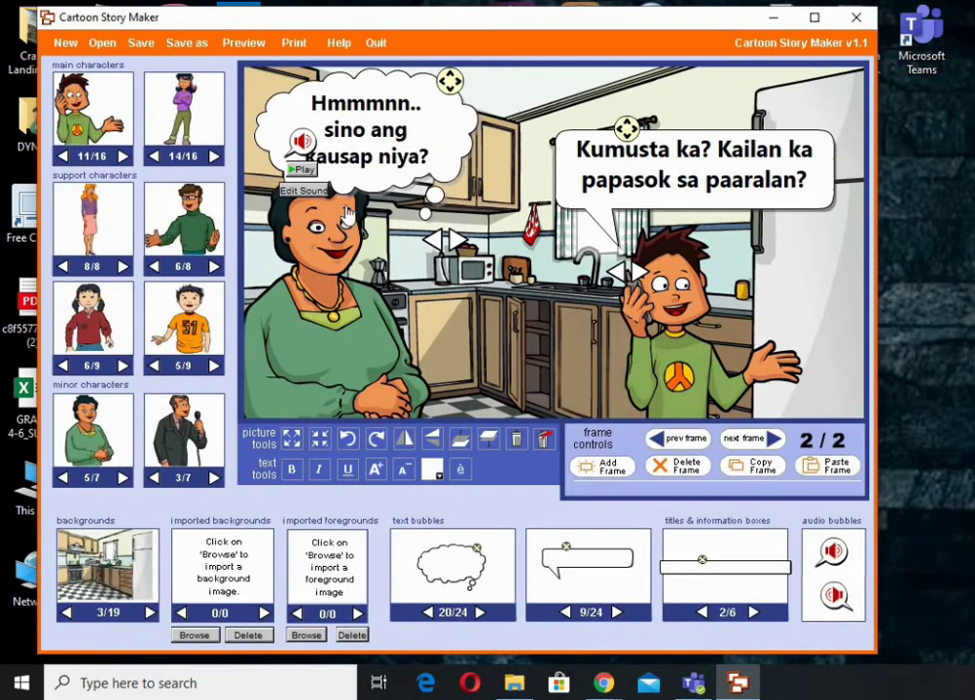
left_click_drag(306, 148, 293, 137)
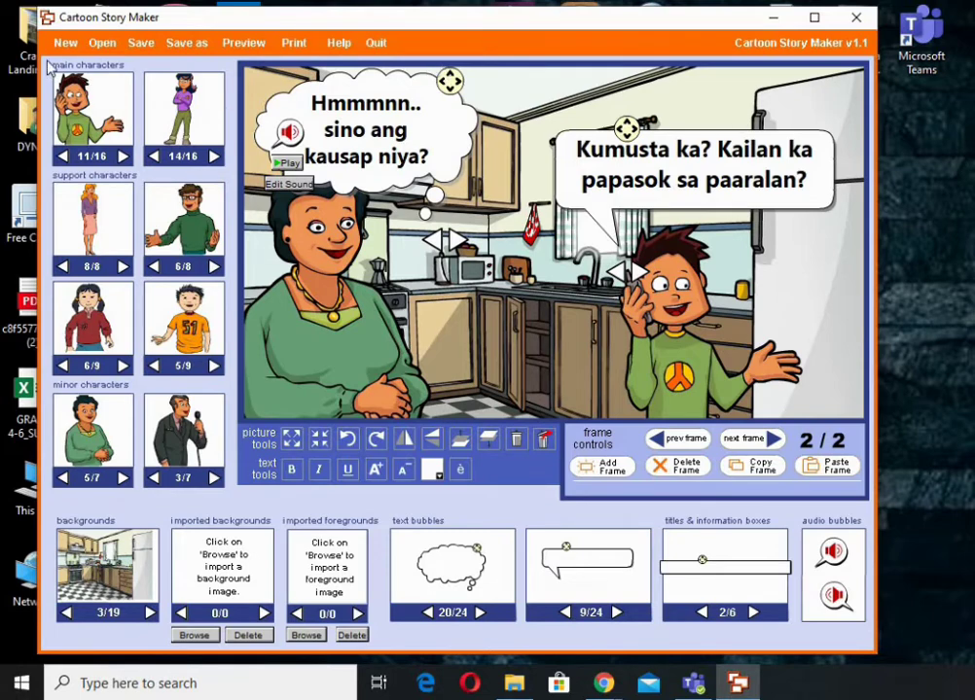
- Save the comic to the Desktop as 'my story' with the *.html file type
left_click(144, 43)
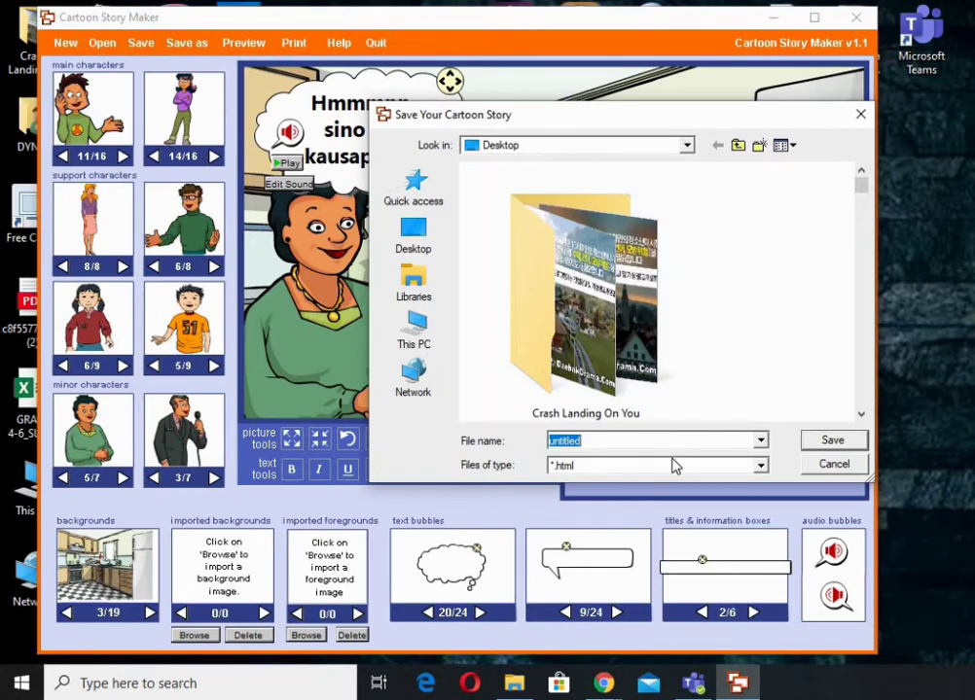
type("my story")
left_click(760, 467)
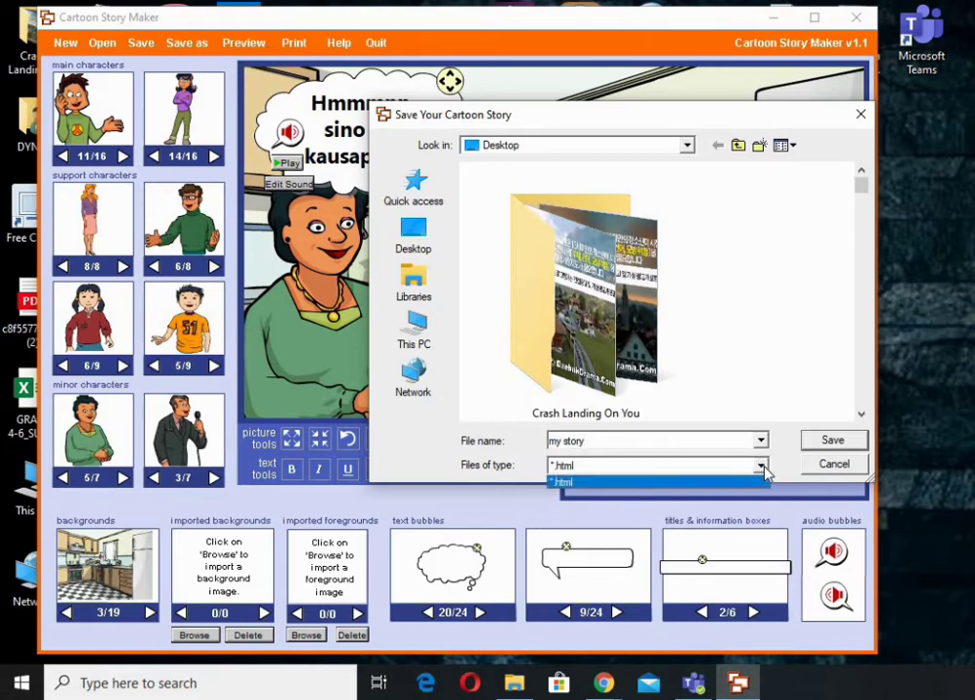
left_click(762, 467)
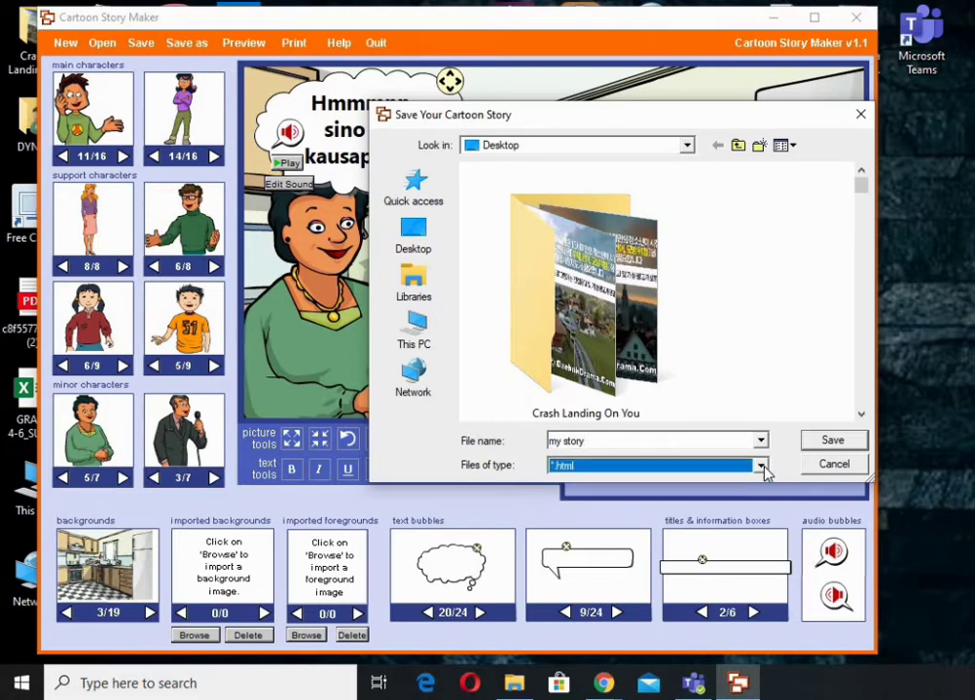
left_click(832, 443)
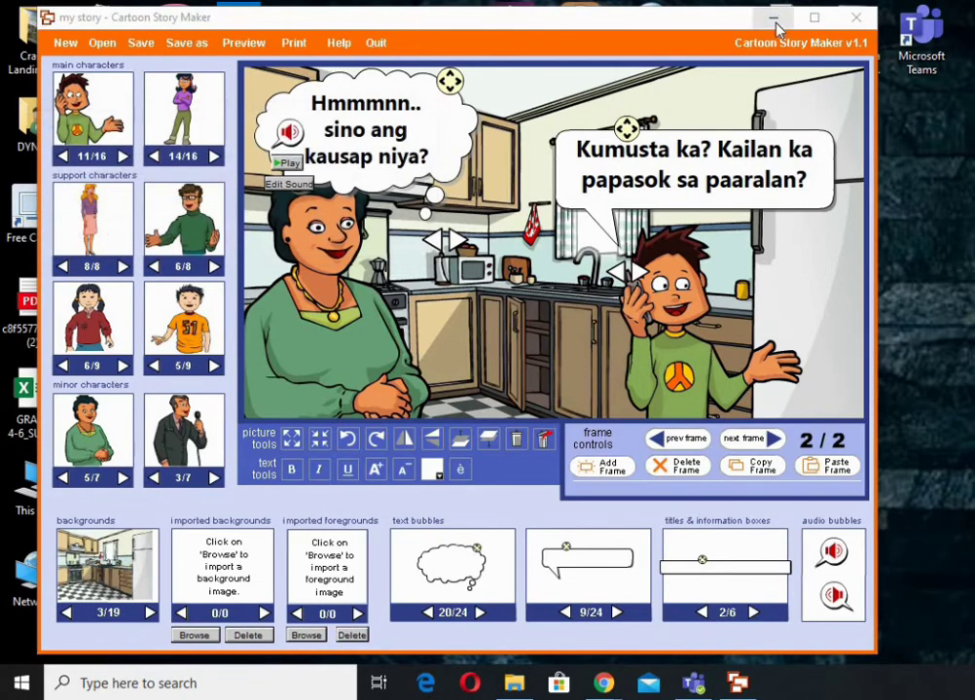
- Open my story.html from the my story folder in Internet Explorer
left_click(778, 23)
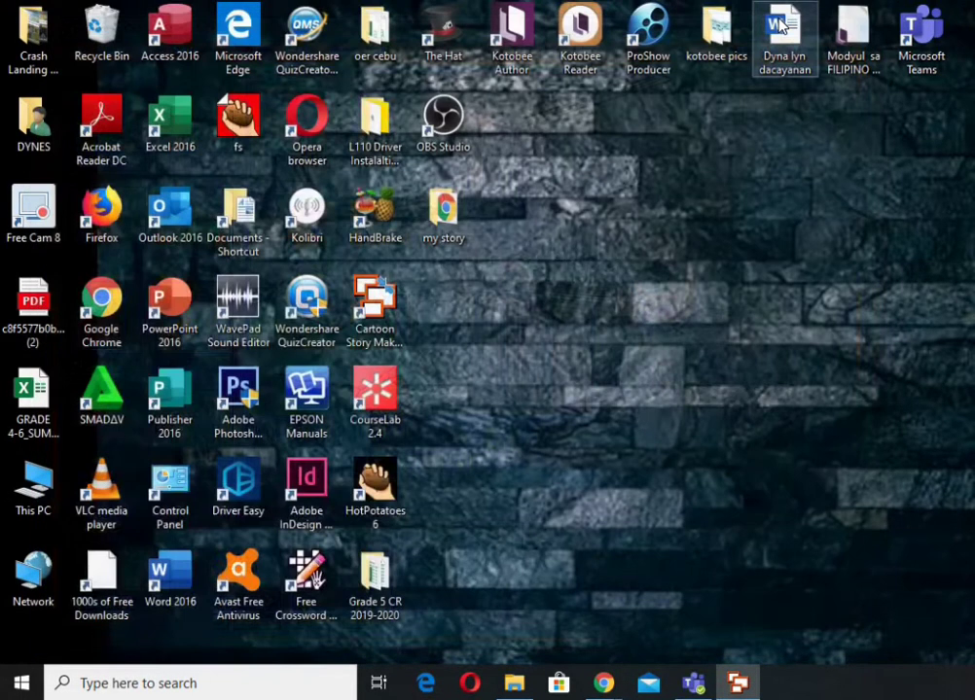
double_click(445, 211)
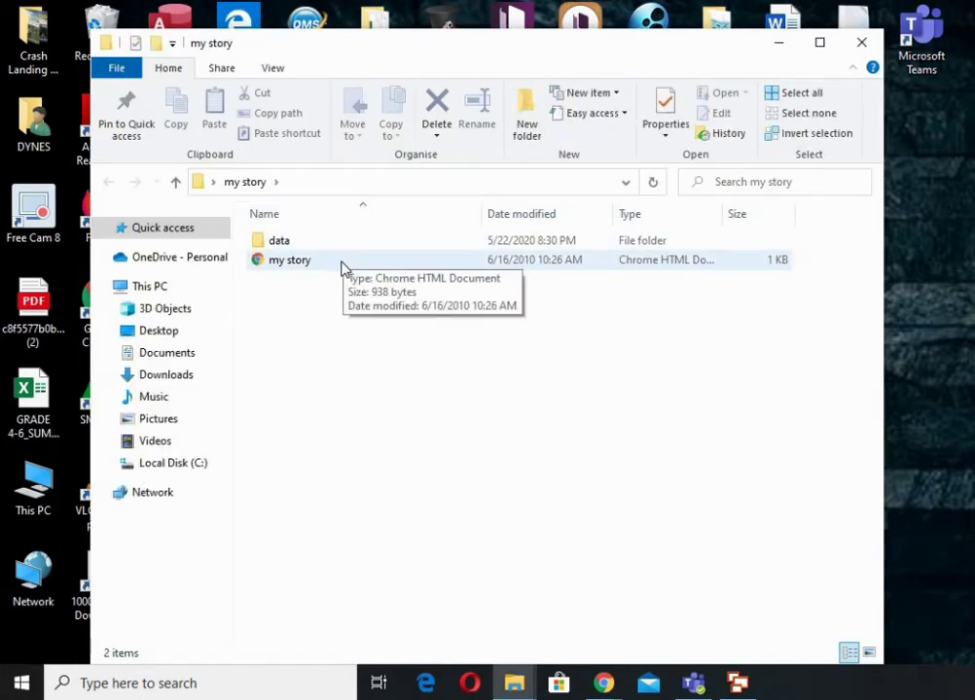
left_click(341, 267)
right_click(342, 267)
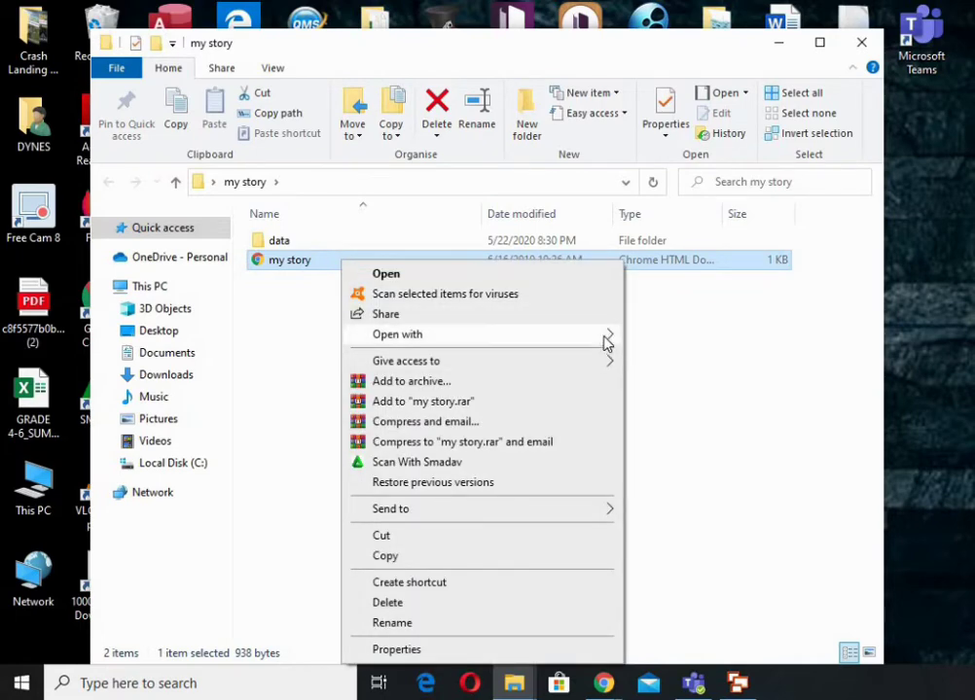
mouse_move(611, 339)
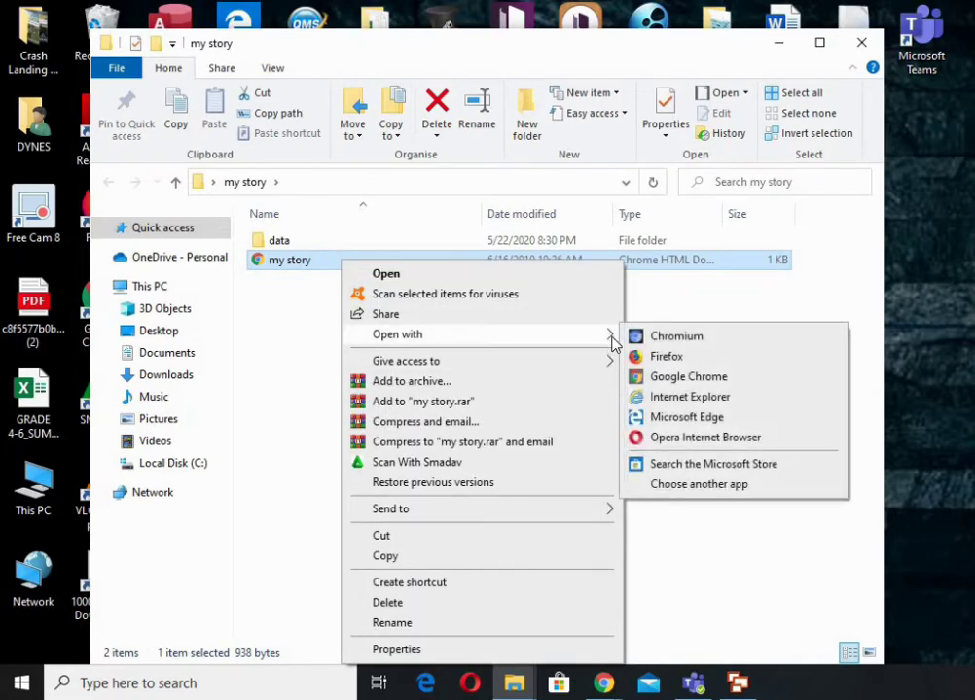
left_click(693, 399)
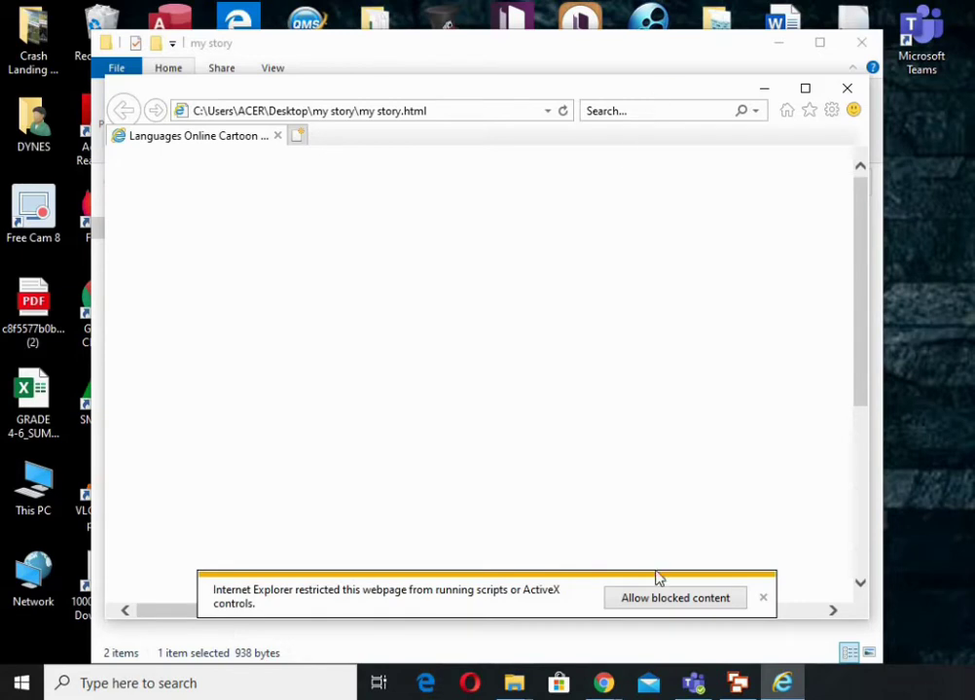
- Allow the page's blocked scripts and move and enlarge the browser window to show the comic
left_click(671, 603)
left_click_drag(657, 81, 638, 59)
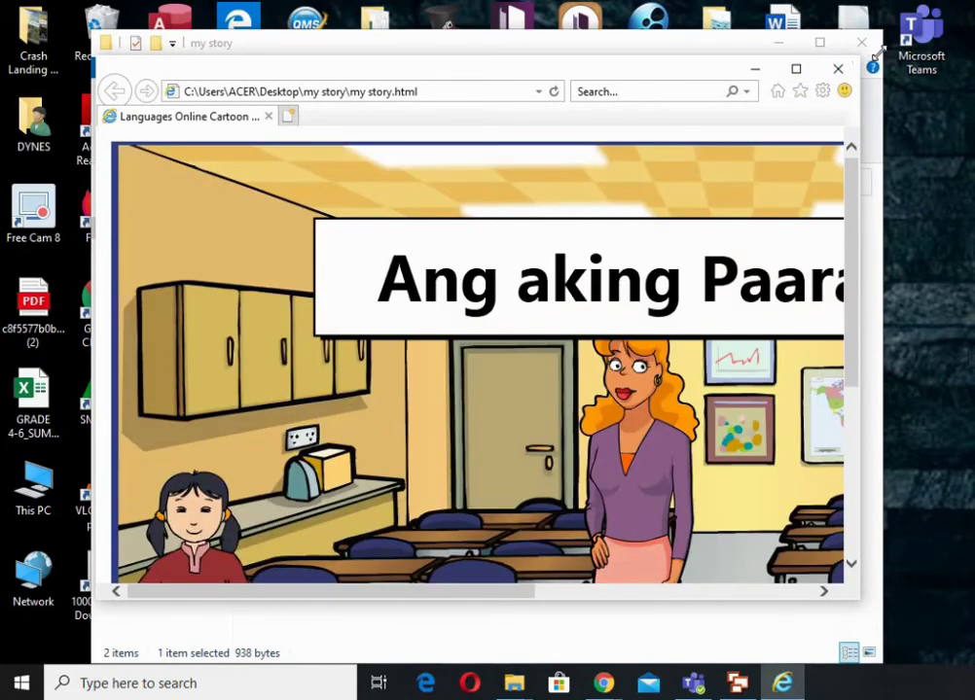
left_click_drag(881, 49, 972, 24)
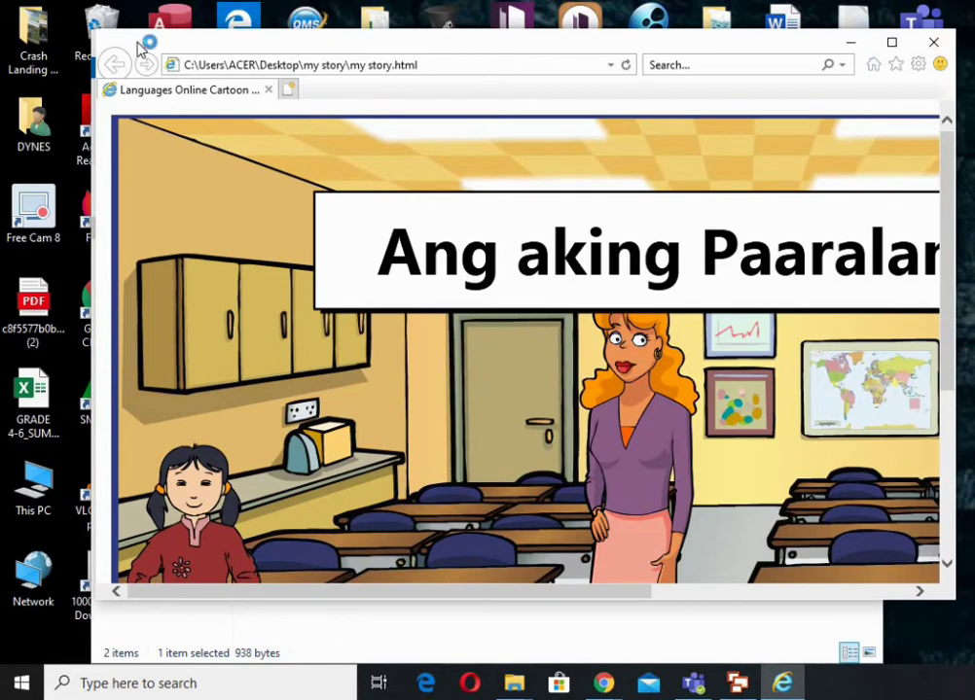
left_click_drag(598, 44, 530, 29)
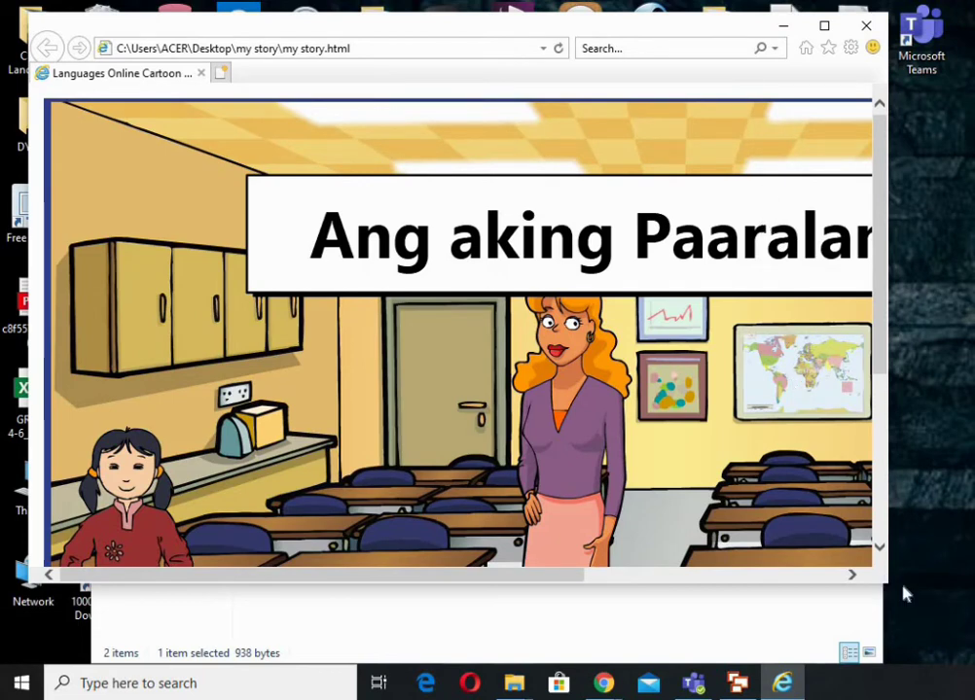
left_click_drag(888, 583, 972, 693)
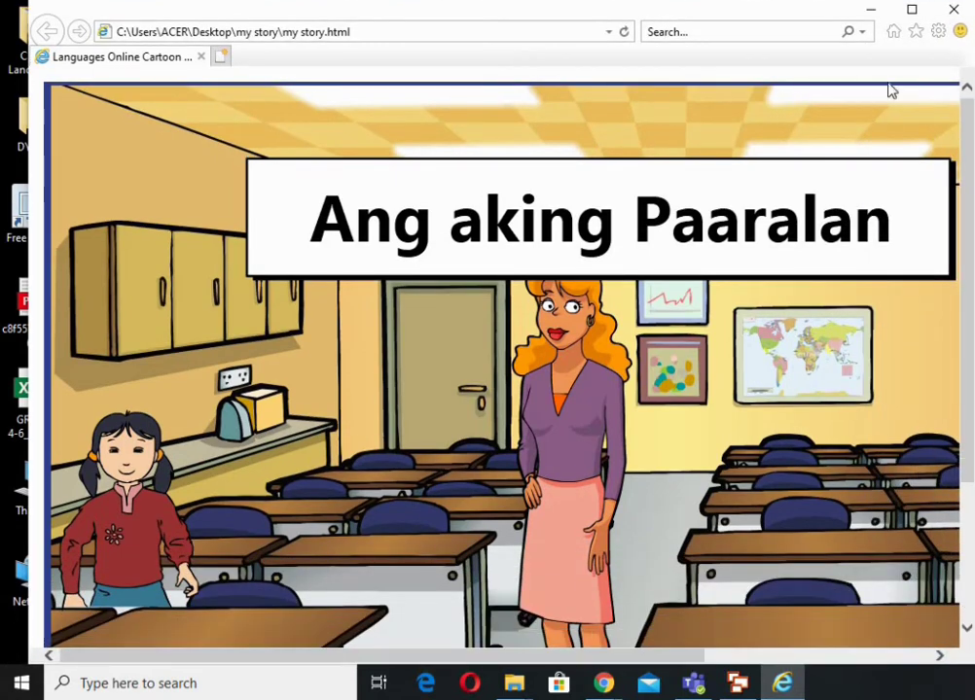
- Zoom the page out to fit the whole slide and advance to the kitchen frame, 2 / 2
left_click(938, 32)
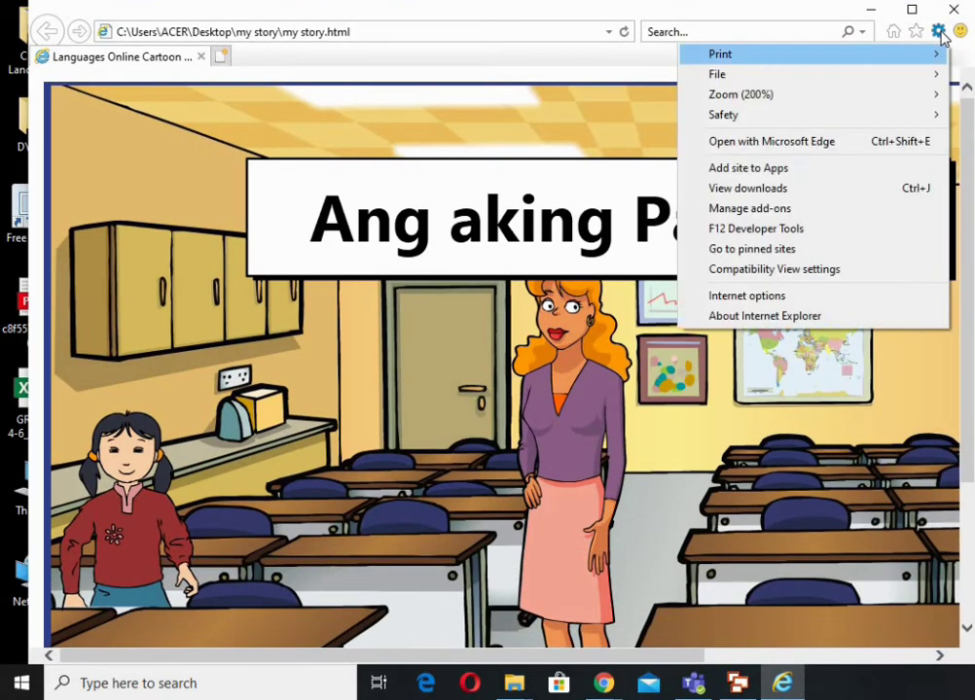
mouse_move(892, 108)
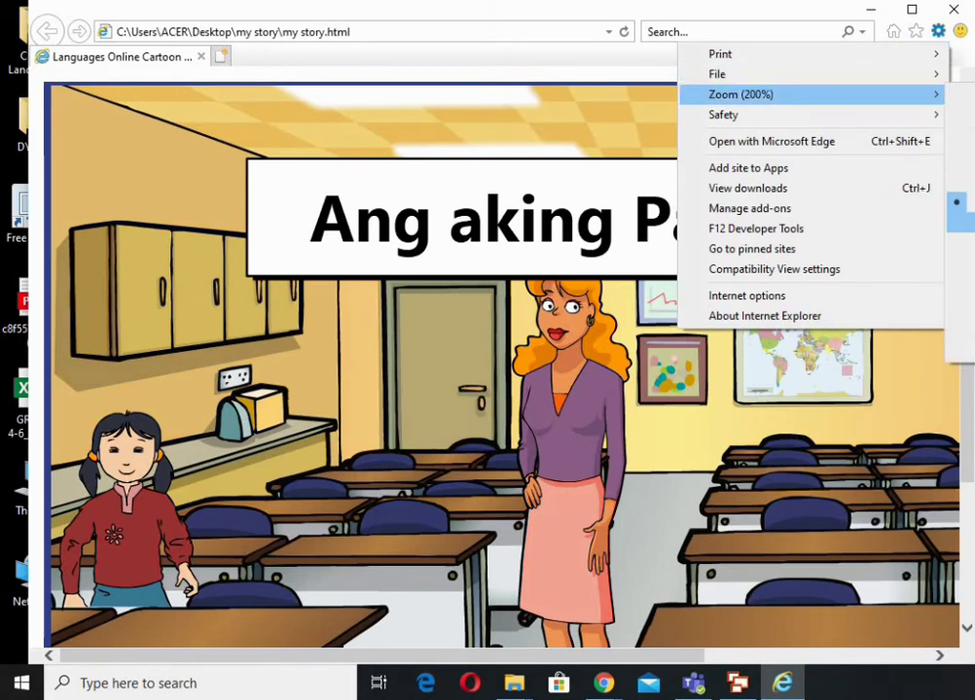
left_click(960, 243)
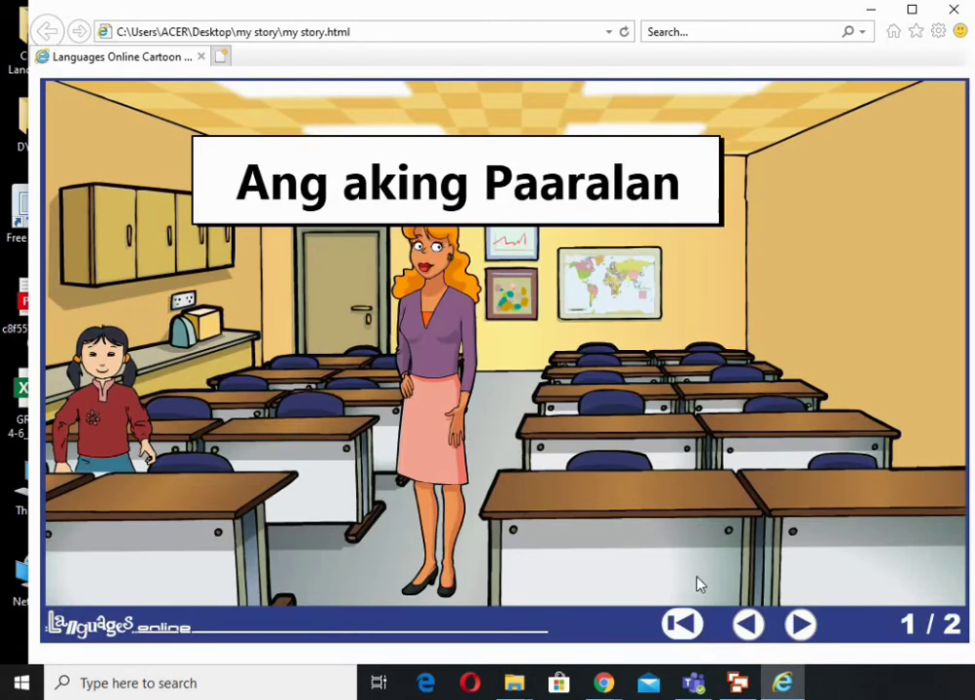
left_click(797, 627)
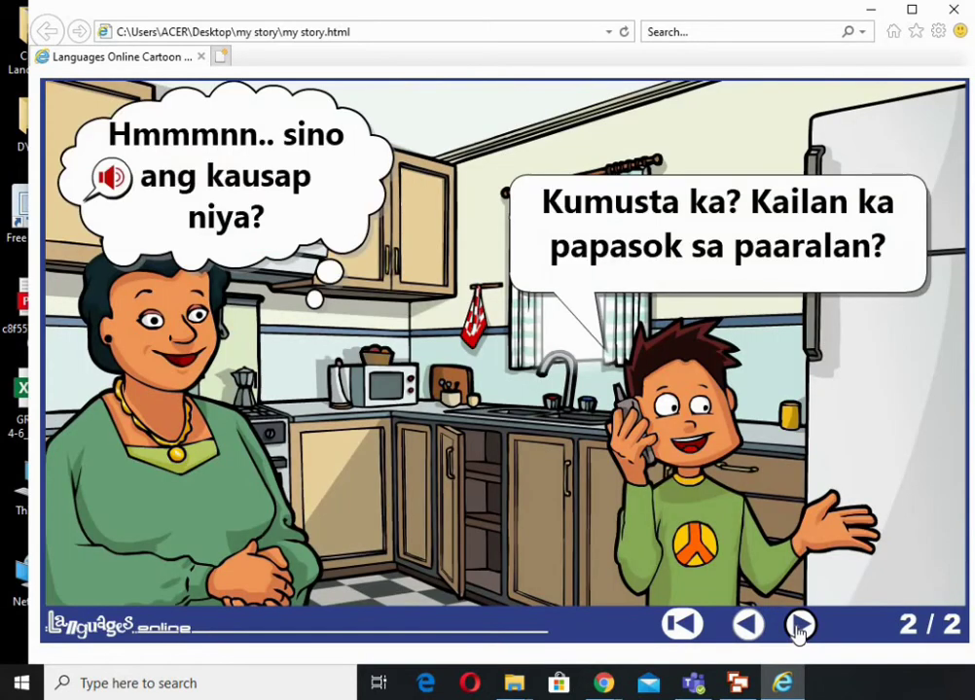
- Close the browser and reopen my story.html in Internet Explorer
left_click(954, 12)
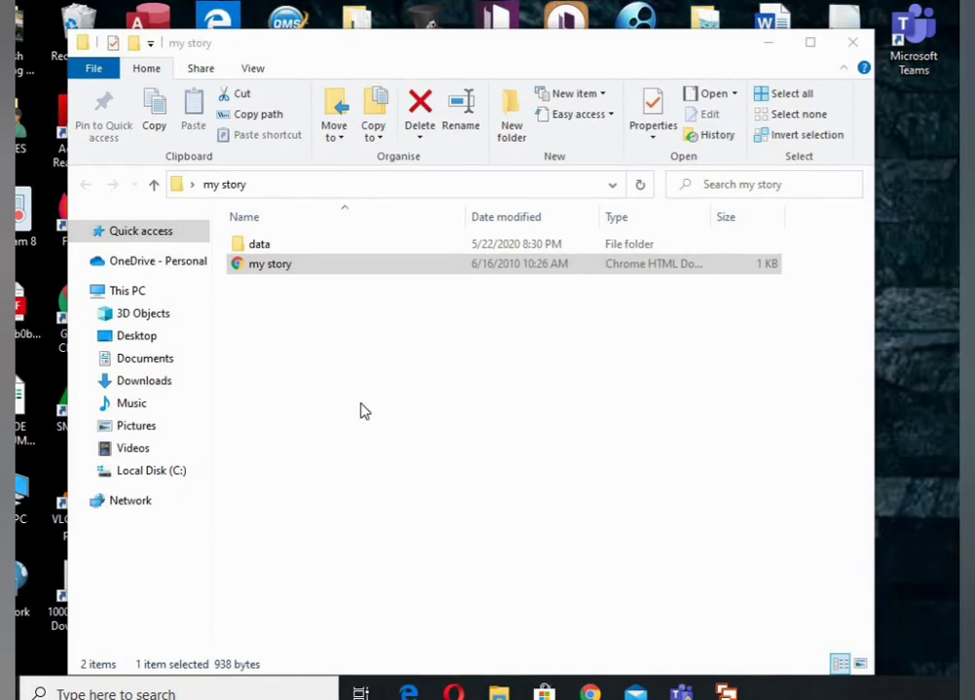
right_click(403, 265)
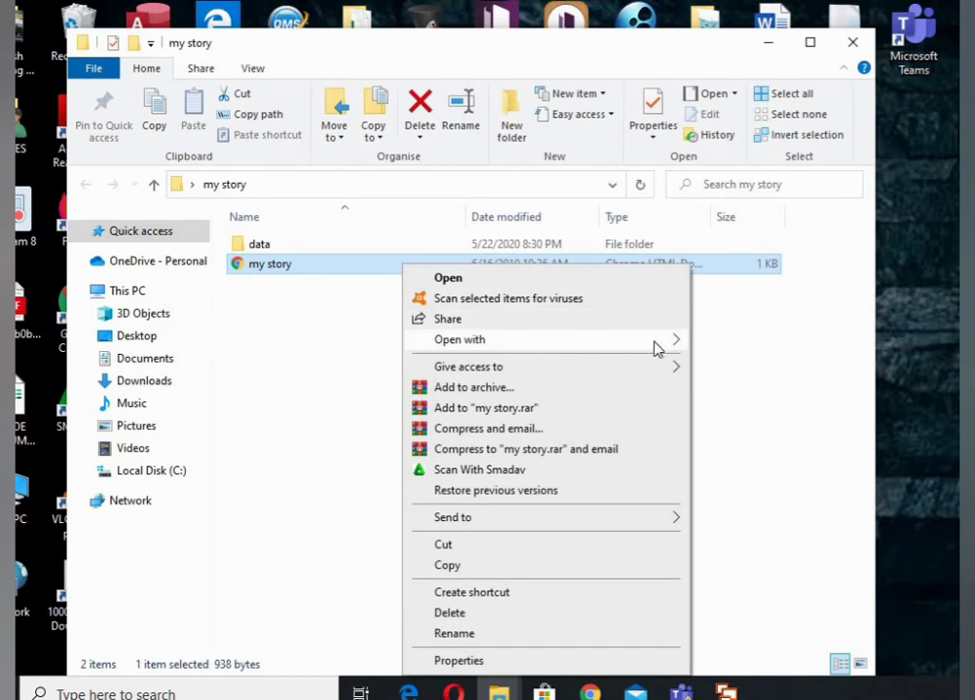
mouse_move(669, 348)
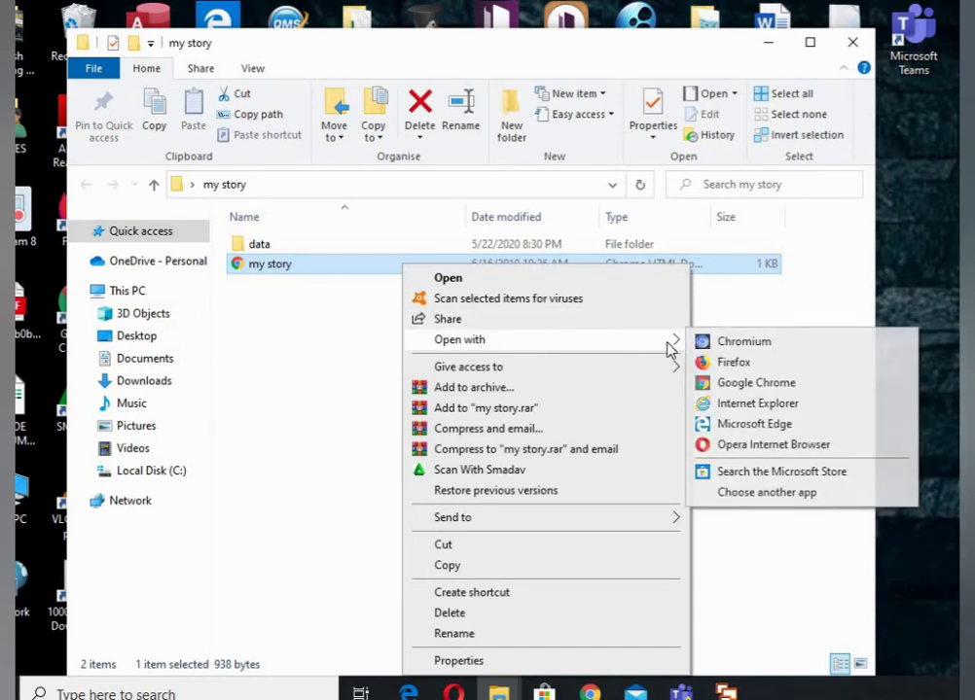
left_click(766, 408)
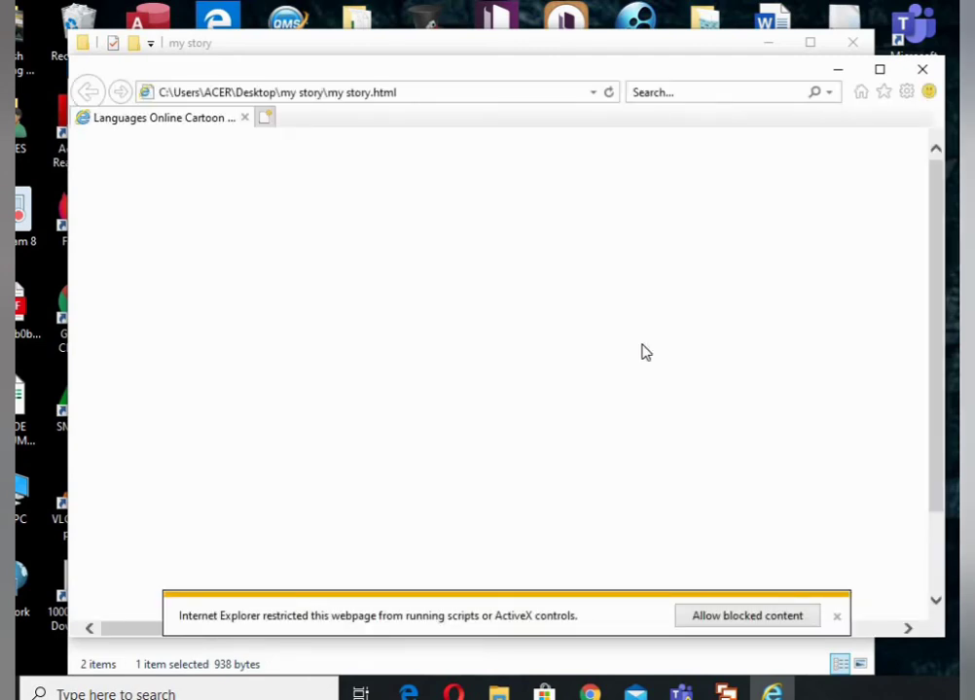
- Allow scripts, enlarge the window, then page to the kitchen frame and back to 'Ang aking Paaralan'
left_click(784, 619)
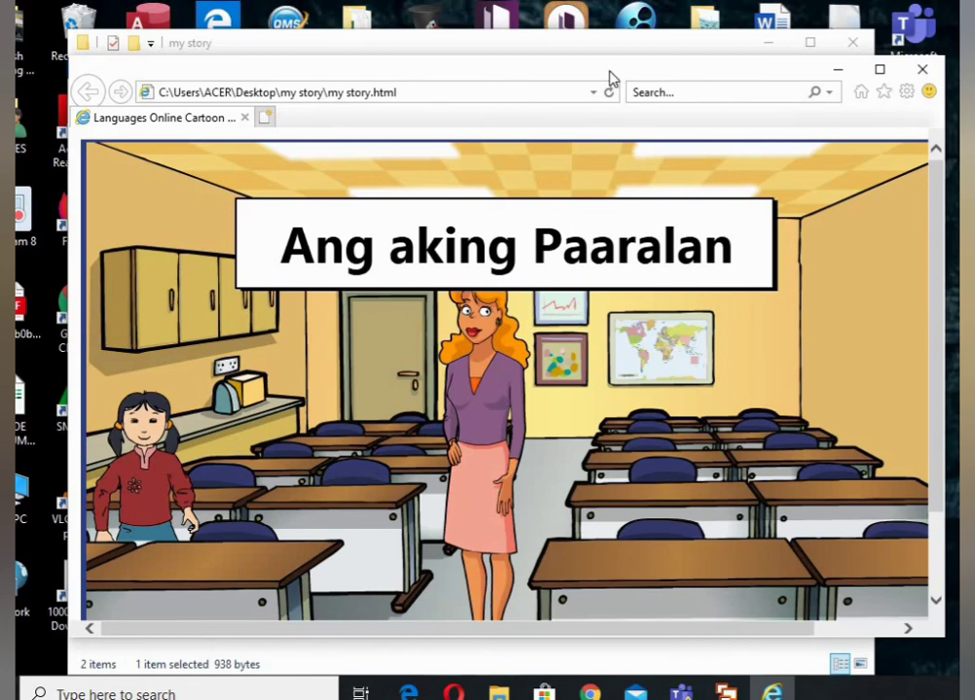
left_click_drag(609, 77, 572, 41)
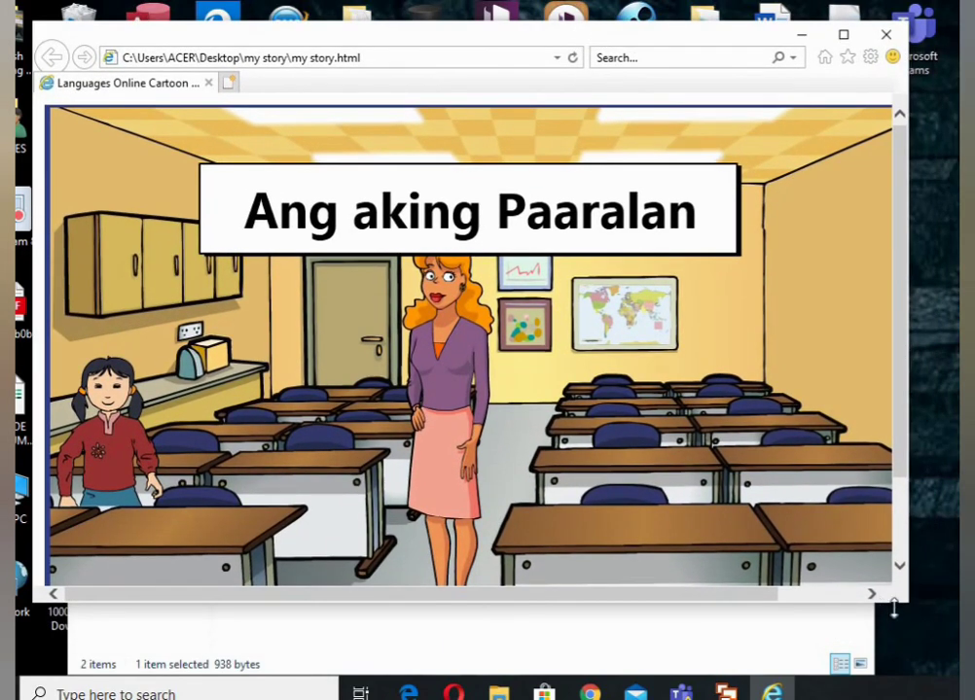
left_click_drag(903, 607, 973, 671)
left_click_drag(515, 34, 516, 7)
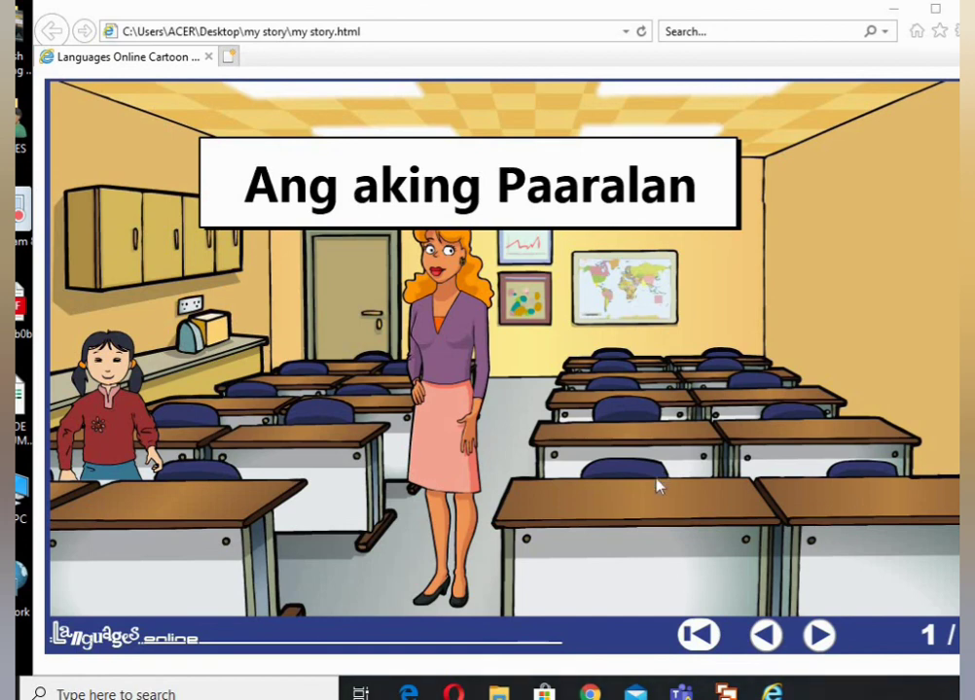
left_click(820, 637)
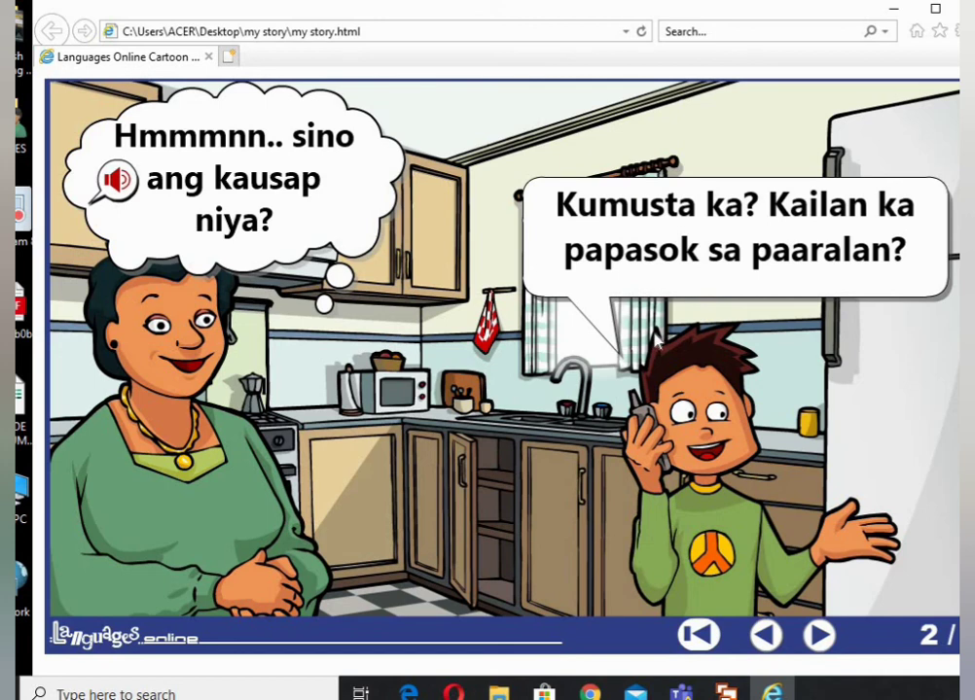
left_click(764, 636)
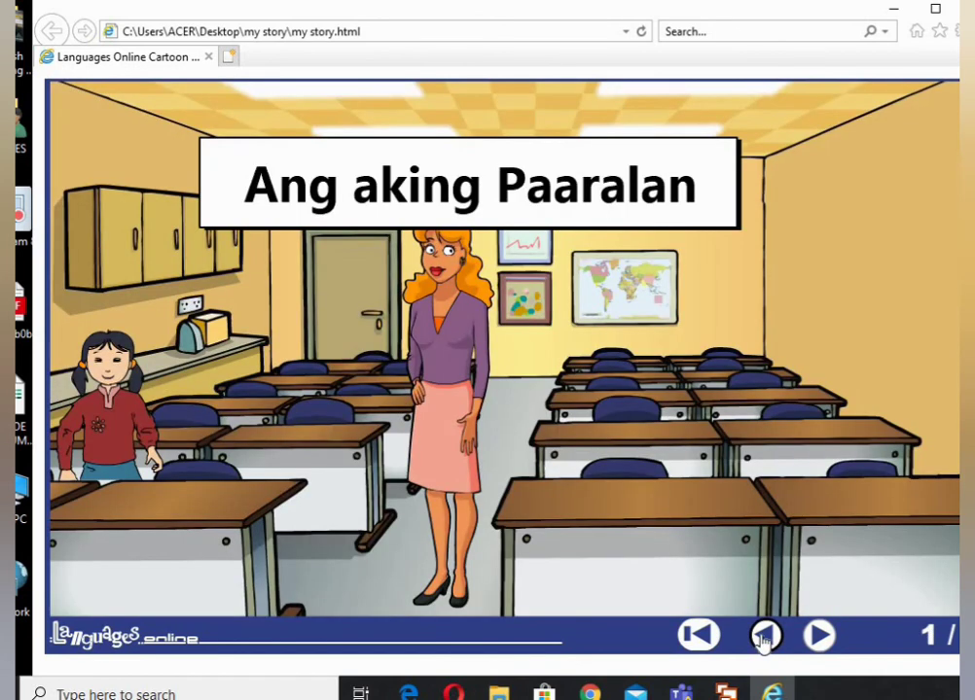